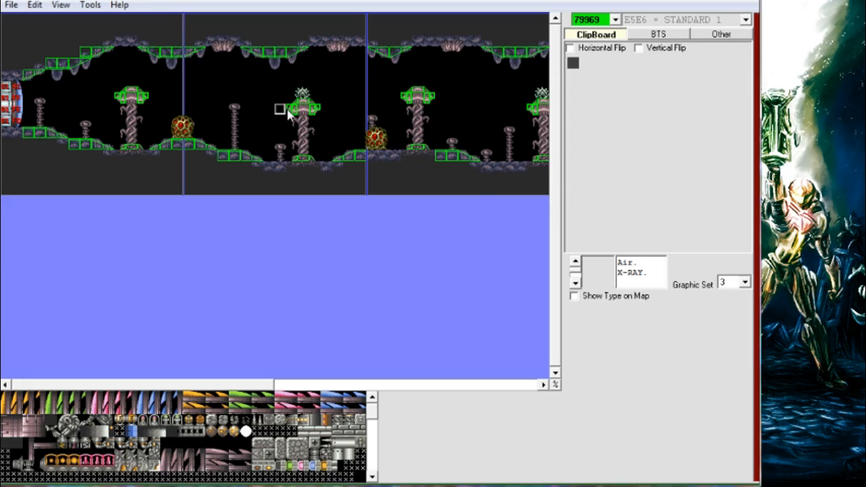
View the species data of the spiky enemy on top of the middle pillar, and close it without changes.
{"action": "right_click", "coordinate": [303, 96]}
{"action": "left_click", "coordinate": [316, 102]}
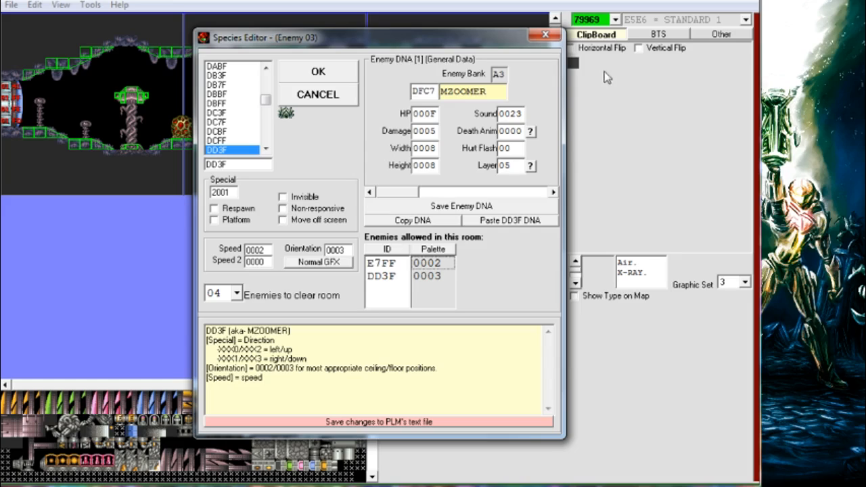
{"action": "left_click", "coordinate": [545, 35]}
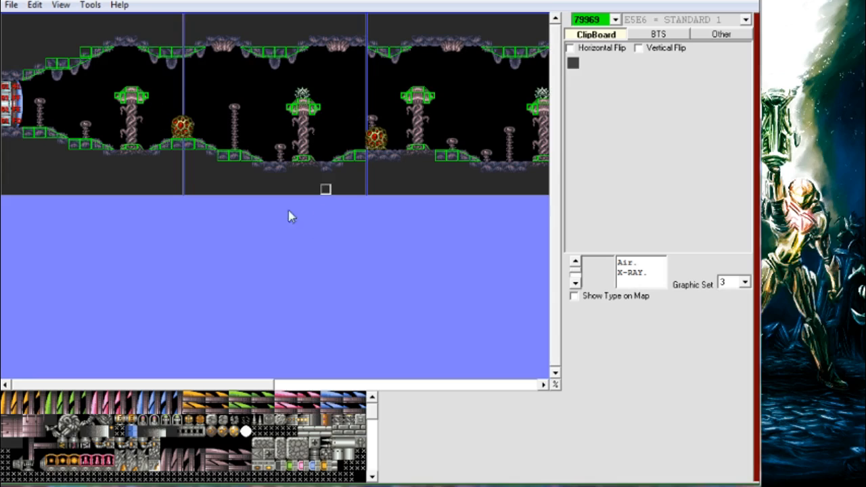
Reopen the pillar enemy's species data and browse the enemy ID list upward from DD3F to BOYON (CEBF).
{"action": "right_click", "coordinate": [302, 96]}
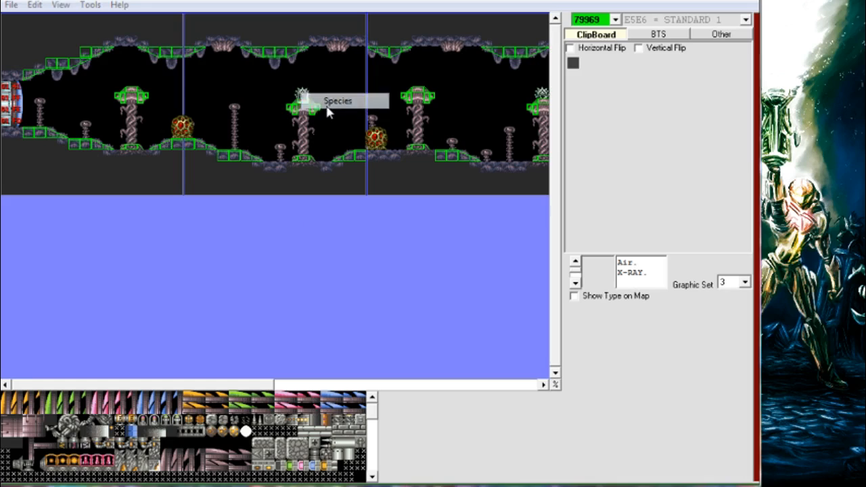
{"action": "left_click", "coordinate": [327, 103]}
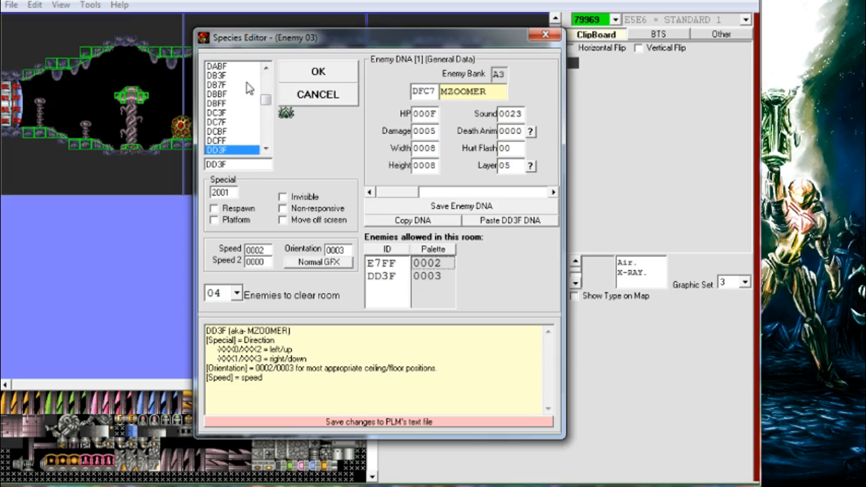
{"action": "left_click", "coordinate": [250, 150]}
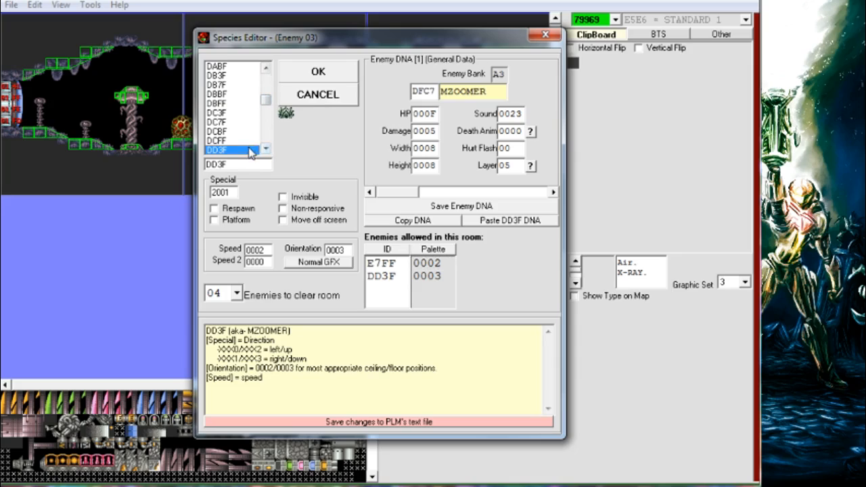
{"action": "key", "text": "Up"}
{"action": "key", "text": "Down"}
{"action": "key", "text": "Up"}
{"action": "key", "text": "Up"}
{"action": "key", "text": "Up"}
{"action": "key", "text": "Up"}
{"action": "key", "text": "Up"}
{"action": "key", "text": "Up"}
{"action": "key", "text": "Up"}
{"action": "key", "text": "Up"}
{"action": "key", "text": "Up"}
{"action": "key", "text": "Up"}
{"action": "key", "text": "Up"}
{"action": "key", "text": "Up"}
{"action": "key", "text": "Up"}
{"action": "key", "text": "Up"}
{"action": "key", "text": "Up"}
{"action": "key", "text": "Up"}
{"action": "key", "text": "Up"}
{"action": "key", "text": "Up"}
{"action": "key", "text": "Up"}
{"action": "key", "text": "Up"}
{"action": "key", "text": "Up"}
{"action": "key", "text": "Up"}
{"action": "key", "text": "Up"}
{"action": "key", "text": "Up"}
{"action": "key", "text": "Up"}
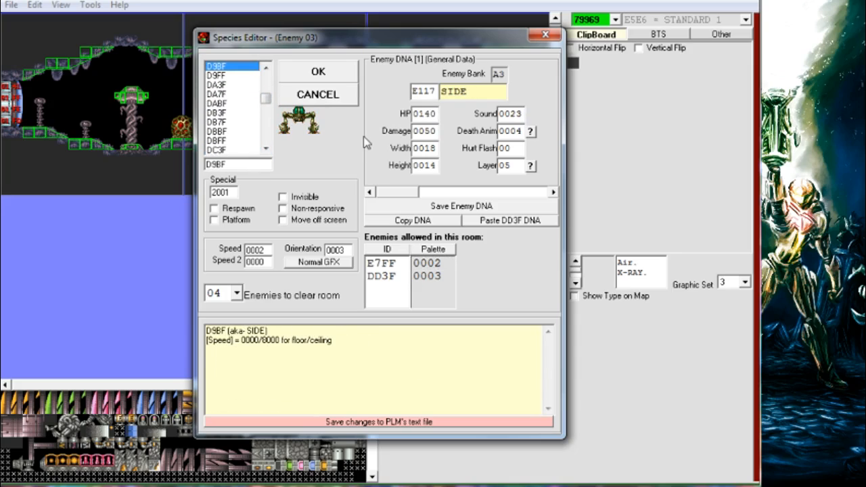
{"action": "key", "text": "Up"}
{"action": "key", "text": "Up"}
{"action": "key", "text": "Up"}
{"action": "key", "text": "Up"}
{"action": "key", "text": "Up"}
{"action": "key", "text": "Up"}
{"action": "key", "text": "Up"}
{"action": "key", "text": "Up"}
{"action": "key", "text": "Up"}
{"action": "key", "text": "Up"}
{"action": "key", "text": "Up"}
{"action": "key", "text": "Up"}
{"action": "key", "text": "Up"}
{"action": "key", "text": "Up"}
{"action": "key", "text": "Up"}
{"action": "key", "text": "Up"}
{"action": "key", "text": "Up"}
{"action": "key", "text": "Up"}
{"action": "key", "text": "Up"}
{"action": "key", "text": "Up"}
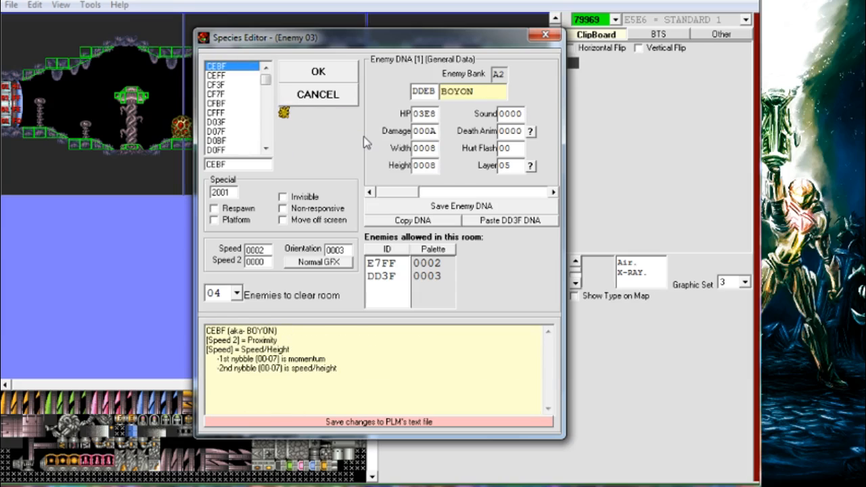
Examine the enemy entries between BOYON (CEBF) and KAME (CF3F), ending back on BOYON.
{"action": "key", "text": "Down"}
{"action": "key", "text": "Down"}
{"action": "key", "text": "Down"}
{"action": "key", "text": "Down"}
{"action": "key", "text": "Down"}
{"action": "key", "text": "Down"}
{"action": "key", "text": "Down"}
{"action": "key", "text": "Down"}
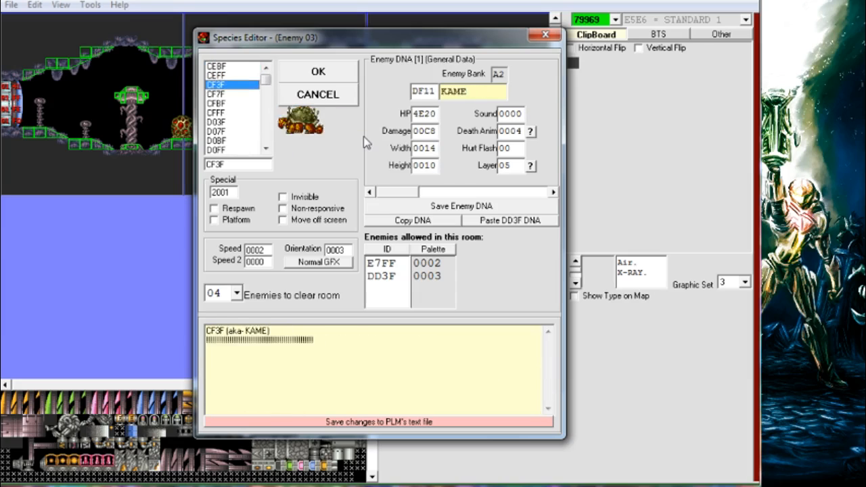
{"action": "key", "text": "Up"}
{"action": "key", "text": "Up"}
{"action": "key", "text": "Up"}
{"action": "key", "text": "Up"}
{"action": "key", "text": "Up"}
{"action": "key", "text": "Up"}
{"action": "key", "text": "Up"}
{"action": "key", "text": "Up"}
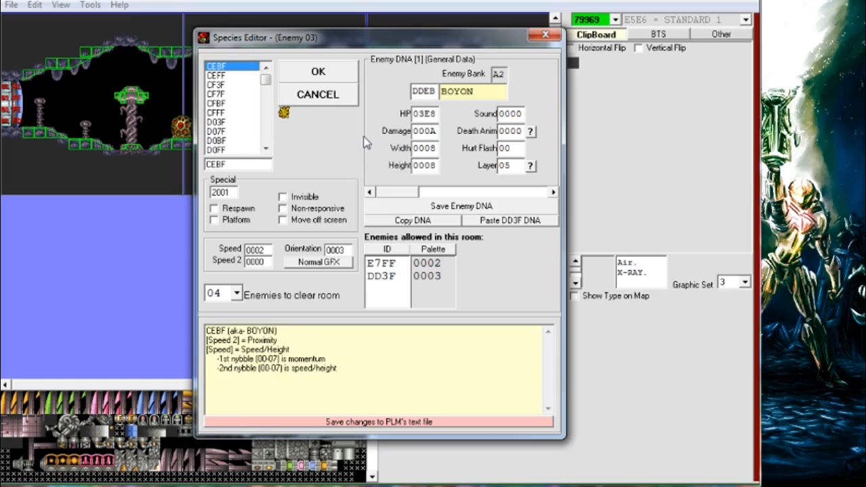
Browse the enemy ID list downward from BOYON (CEBF) to the UNKNOWN entry, examining each species' graphic and notes.
{"action": "key", "text": "Down"}
{"action": "key", "text": "Down"}
{"action": "key", "text": "Down"}
{"action": "key", "text": "Down"}
{"action": "key", "text": "Down"}
{"action": "key", "text": "Down"}
{"action": "key", "text": "Down"}
{"action": "key", "text": "Down"}
{"action": "key", "text": "Down"}
{"action": "key", "text": "Down"}
{"action": "key", "text": "Down"}
{"action": "key", "text": "Down"}
{"action": "key", "text": "Down"}
{"action": "key", "text": "Down"}
{"action": "key", "text": "Down"}
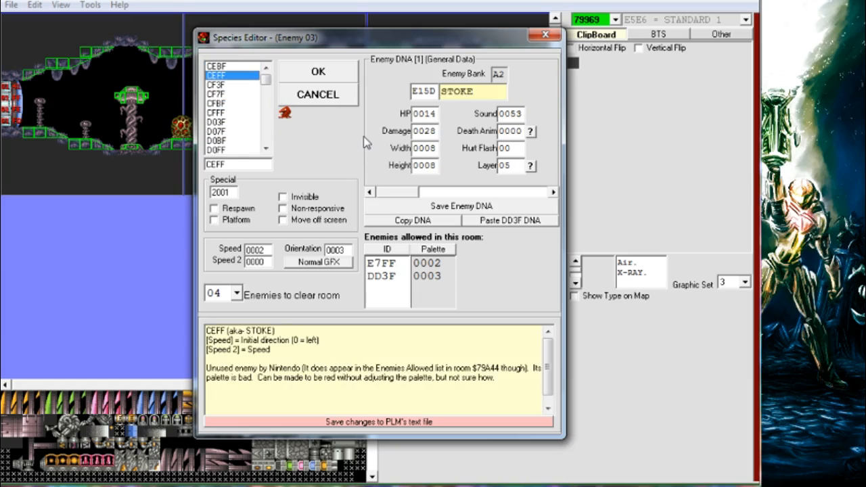
{"action": "key", "text": "Down"}
{"action": "key", "text": "Down"}
{"action": "key", "text": "Down"}
{"action": "key", "text": "Down"}
{"action": "key", "text": "Down"}
{"action": "key", "text": "Down"}
{"action": "key", "text": "Down"}
{"action": "key", "text": "Down"}
{"action": "key", "text": "Down"}
{"action": "key", "text": "Down"}
{"action": "key", "text": "Down"}
{"action": "key", "text": "Down"}
{"action": "key", "text": "Down"}
{"action": "key", "text": "Down"}
{"action": "key", "text": "Down"}
{"action": "key", "text": "Down"}
{"action": "key", "text": "Down"}
{"action": "key", "text": "Down"}
{"action": "key", "text": "Down"}
{"action": "key", "text": "Down"}
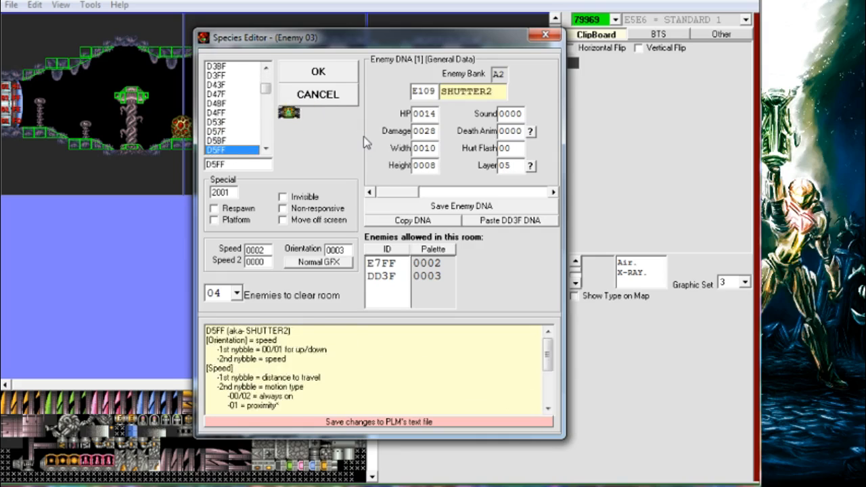
{"action": "key", "text": "Down"}
{"action": "key", "text": "Down"}
{"action": "key", "text": "Down"}
{"action": "key", "text": "Down"}
{"action": "key", "text": "Down"}
{"action": "key", "text": "Down"}
{"action": "key", "text": "Down"}
{"action": "key", "text": "Down"}
{"action": "key", "text": "Down"}
{"action": "key", "text": "Down"}
{"action": "key", "text": "Down"}
{"action": "key", "text": "Down"}
{"action": "key", "text": "Down"}
{"action": "key", "text": "Down"}
{"action": "key", "text": "Down"}
{"action": "key", "text": "Down"}
{"action": "key", "text": "Down"}
{"action": "key", "text": "Down"}
{"action": "key", "text": "Down"}
{"action": "key", "text": "Down"}
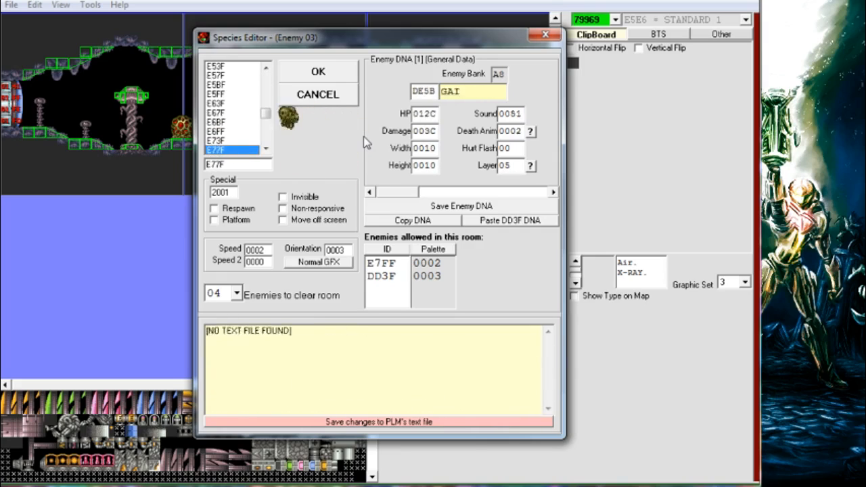
{"action": "key", "text": "Down"}
{"action": "key", "text": "Down"}
{"action": "key", "text": "Down"}
{"action": "key", "text": "Down"}
{"action": "key", "text": "Down"}
{"action": "key", "text": "Down"}
{"action": "key", "text": "Down"}
{"action": "key", "text": "Down"}
{"action": "key", "text": "Down"}
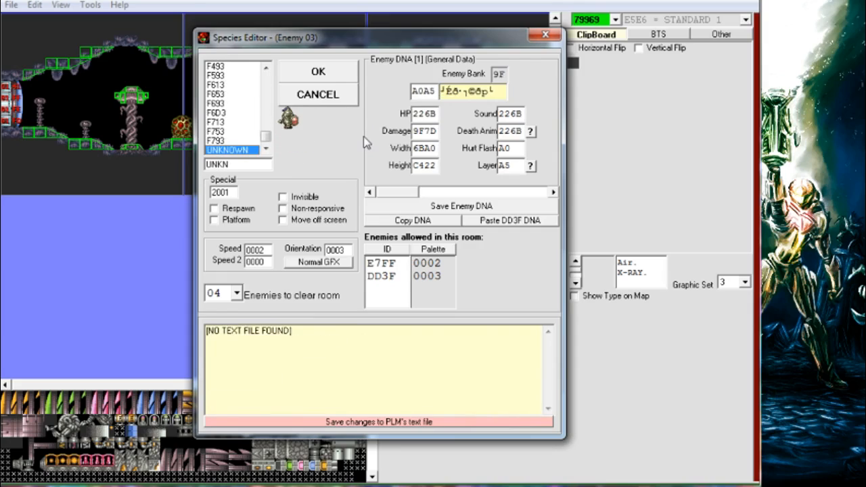
Examine the BATTA space pirate entries near the end of the enemy list, including BATTA3No (F6D3) and BATTA2Na (F593).
{"action": "key", "text": "Up"}
{"action": "key", "text": "Down"}
{"action": "key", "text": "Up"}
{"action": "key", "text": "Up"}
{"action": "key", "text": "Up"}
{"action": "key", "text": "Up"}
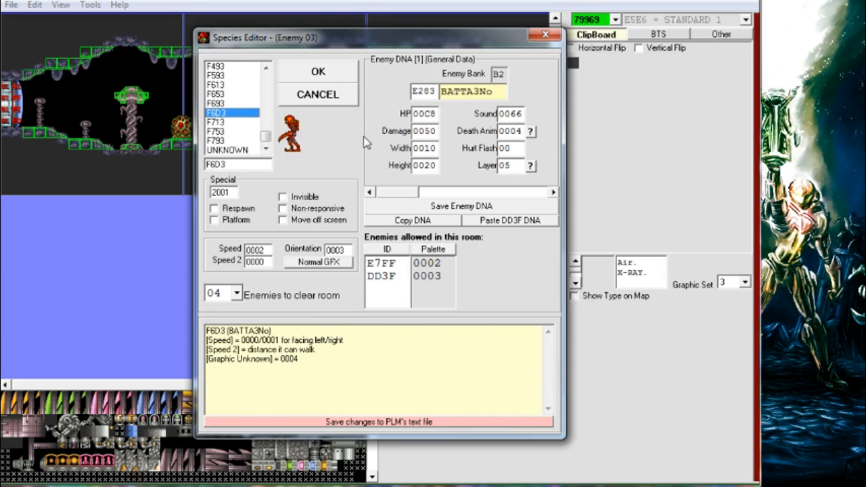
{"action": "key", "text": "Down"}
{"action": "key", "text": "Down"}
{"action": "key", "text": "Down"}
{"action": "key", "text": "Up"}
{"action": "key", "text": "Up"}
{"action": "key", "text": "Up"}
{"action": "key", "text": "Up"}
{"action": "key", "text": "Up"}
{"action": "key", "text": "Up"}
{"action": "key", "text": "Up"}
{"action": "key", "text": "Up"}
{"action": "key", "text": "Up"}
{"action": "key", "text": "Up"}
{"action": "key", "text": "Up"}
{"action": "key", "text": "Up"}
{"action": "key", "text": "Up"}
{"action": "key", "text": "Up"}
{"action": "key", "text": "Up"}
{"action": "key", "text": "Up"}
{"action": "key", "text": "Up"}
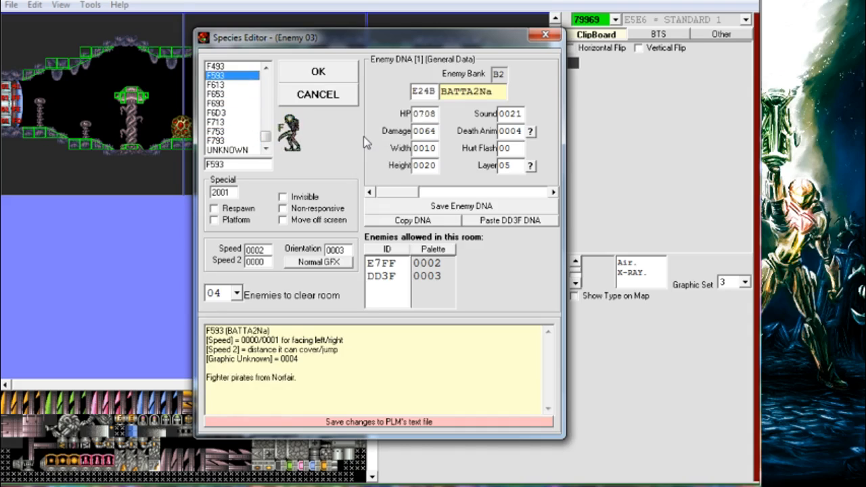
Browse the enemy ID list upward from BATTA2Na (F593) past ROBO (E8FF) to OUMU (D7BF), viewing each species' graphic.
{"action": "key", "text": "Up"}
{"action": "key", "text": "Up"}
{"action": "key", "text": "Up"}
{"action": "key", "text": "Up"}
{"action": "key", "text": "Up"}
{"action": "key", "text": "Up"}
{"action": "key", "text": "Up"}
{"action": "key", "text": "Up"}
{"action": "key", "text": "Up"}
{"action": "key", "text": "Up"}
{"action": "key", "text": "Up"}
{"action": "key", "text": "Up"}
{"action": "key", "text": "Up"}
{"action": "key", "text": "Up"}
{"action": "key", "text": "Up"}
{"action": "key", "text": "Up"}
{"action": "key", "text": "Up"}
{"action": "key", "text": "Up"}
{"action": "key", "text": "Up"}
{"action": "key", "text": "Up"}
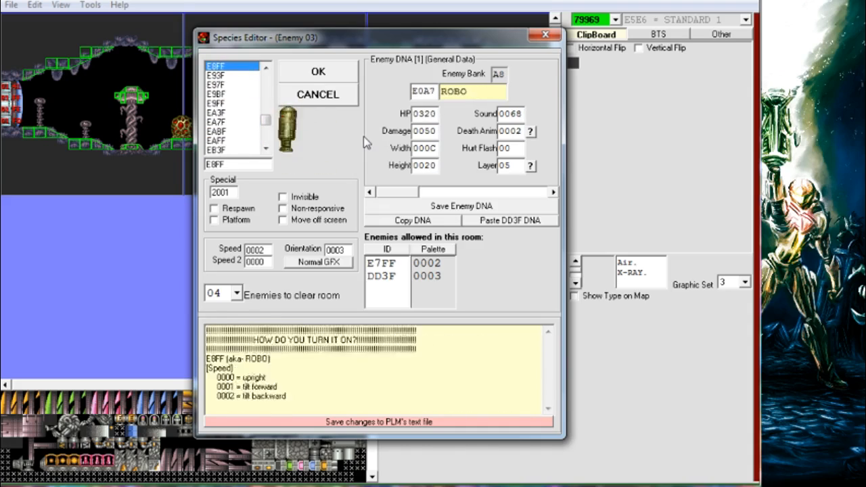
{"action": "key", "text": "Up"}
{"action": "key", "text": "Up"}
{"action": "key", "text": "Up"}
{"action": "key", "text": "Up"}
{"action": "key", "text": "Up"}
{"action": "key", "text": "Up"}
{"action": "key", "text": "Up"}
{"action": "key", "text": "Up"}
{"action": "key", "text": "Up"}
{"action": "key", "text": "Up"}
{"action": "key", "text": "Up"}
{"action": "key", "text": "Up"}
{"action": "key", "text": "Up"}
{"action": "key", "text": "Up"}
{"action": "key", "text": "Up"}
{"action": "key", "text": "Up"}
{"action": "key", "text": "Up"}
{"action": "key", "text": "Up"}
{"action": "key", "text": "Up"}
{"action": "key", "text": "Up"}
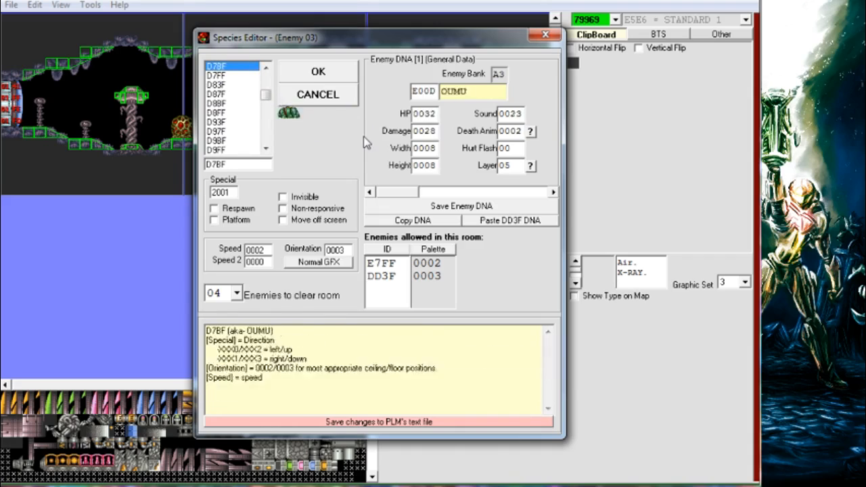
Browse the enemy entries from OUMU (D7BF) past SHUTTER2 (D5FF) up to RIO (D27F), and leave the species data without saving.
{"action": "key", "text": "Down"}
{"action": "key", "text": "Down"}
{"action": "key", "text": "Down"}
{"action": "key", "text": "Down"}
{"action": "key", "text": "Down"}
{"action": "key", "text": "Up"}
{"action": "key", "text": "Up"}
{"action": "key", "text": "Up"}
{"action": "key", "text": "Up"}
{"action": "key", "text": "Up"}
{"action": "key", "text": "Up"}
{"action": "key", "text": "Up"}
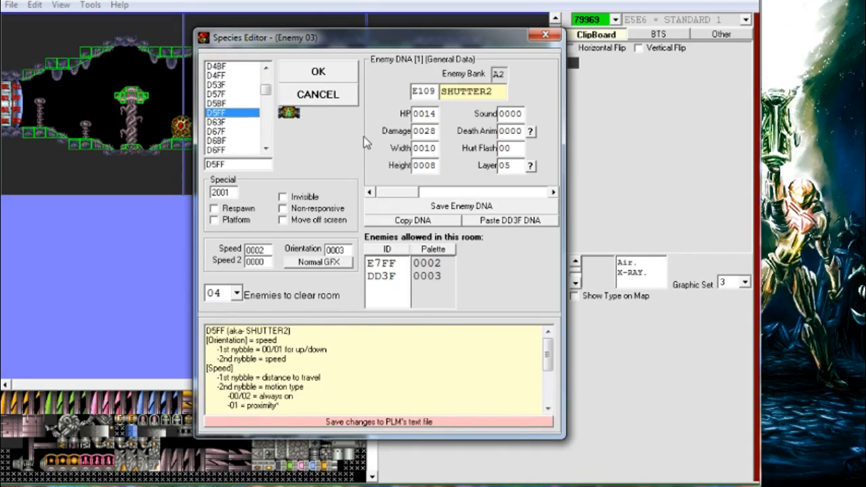
{"action": "key", "text": "Up"}
{"action": "key", "text": "Up"}
{"action": "key", "text": "Up"}
{"action": "key", "text": "Up"}
{"action": "key", "text": "Up"}
{"action": "key", "text": "Up"}
{"action": "key", "text": "Up"}
{"action": "key", "text": "Up"}
{"action": "key", "text": "Up"}
{"action": "key", "text": "Up"}
{"action": "key", "text": "Up"}
{"action": "key", "text": "Up"}
{"action": "key", "text": "Up"}
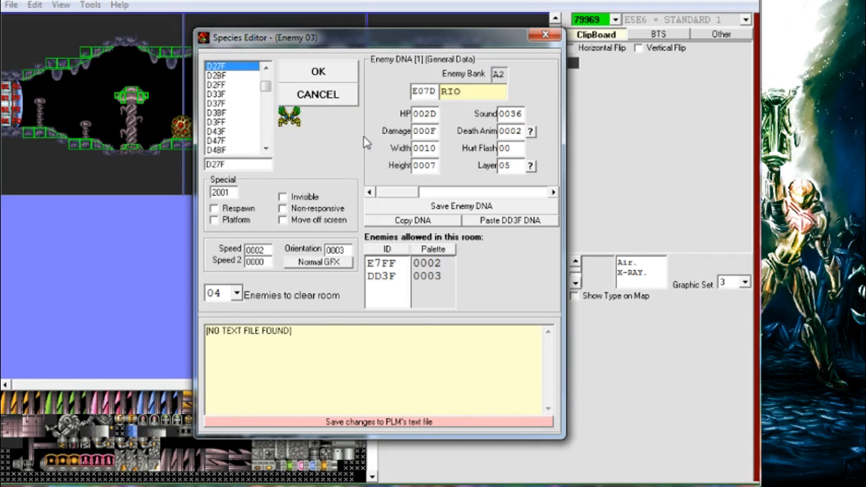
{"action": "left_click", "coordinate": [340, 99]}
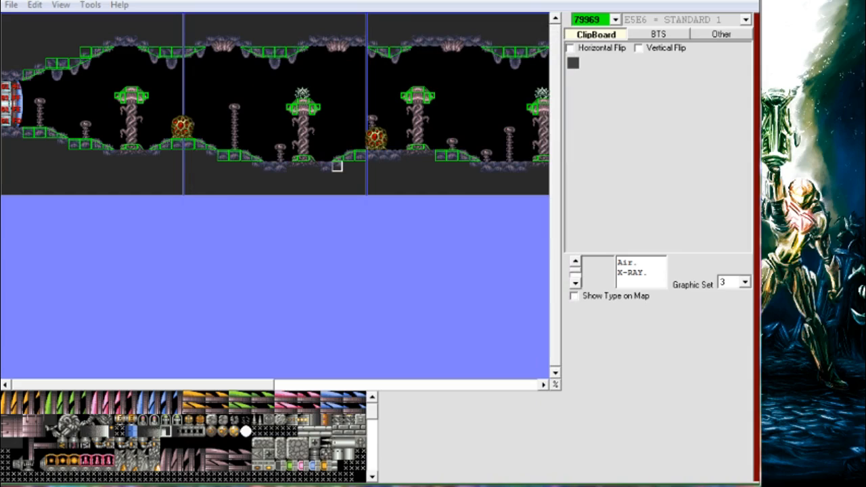
Switch to the smile2.5 TUTORIAL folder in Windows Explorer and open its files\Enemies subfolder.
{"action": "key", "text": "alt+Tab"}
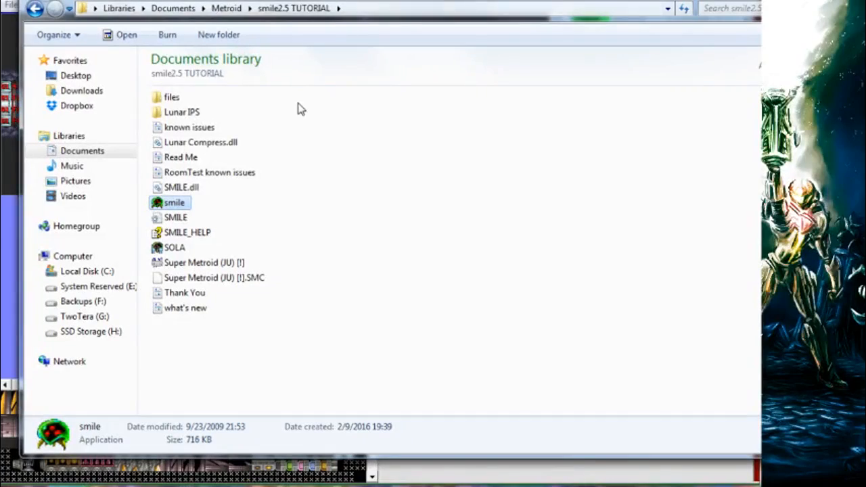
{"action": "double_click", "coordinate": [171, 98]}
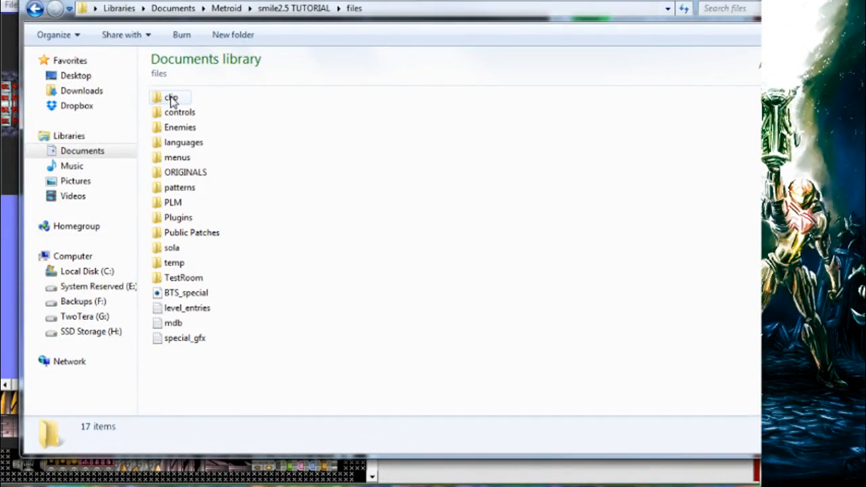
{"action": "double_click", "coordinate": [180, 128]}
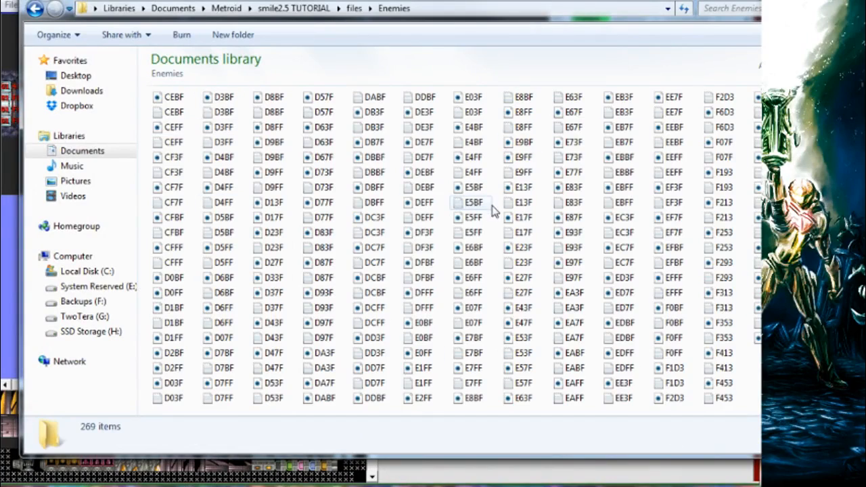
Read the E13F enemy text file in Notepad, preview the matching E13F GIF, and close the folder to return to the room editor.
{"action": "left_click", "coordinate": [514, 204]}
{"action": "double_click", "coordinate": [512, 206]}
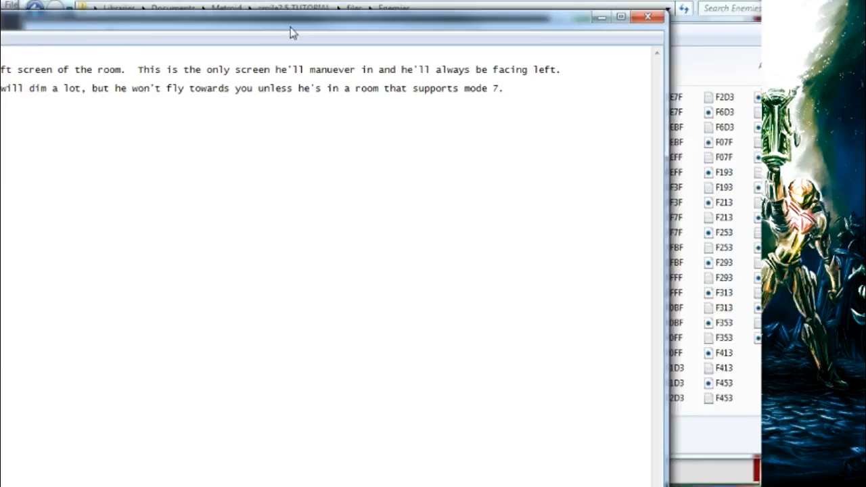
{"action": "left_click_drag", "start_coordinate": [290, 30], "coordinate": [495, 80]}
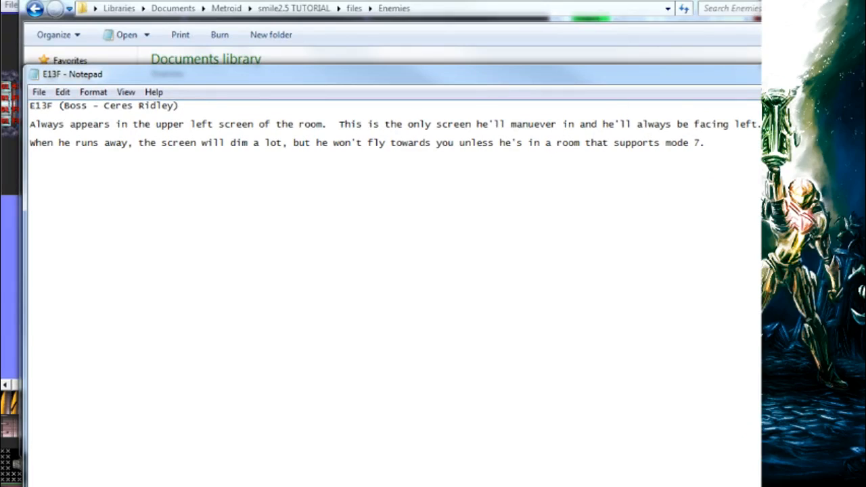
{"action": "key", "text": "alt+F4"}
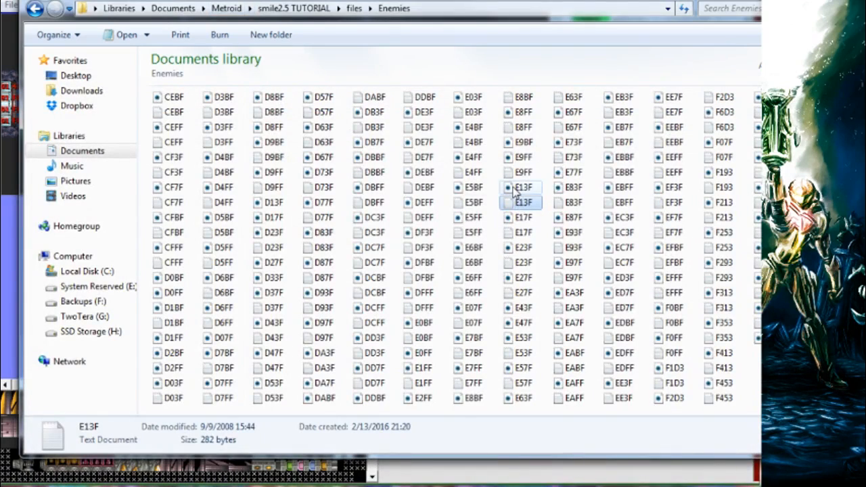
{"action": "left_click", "coordinate": [520, 188]}
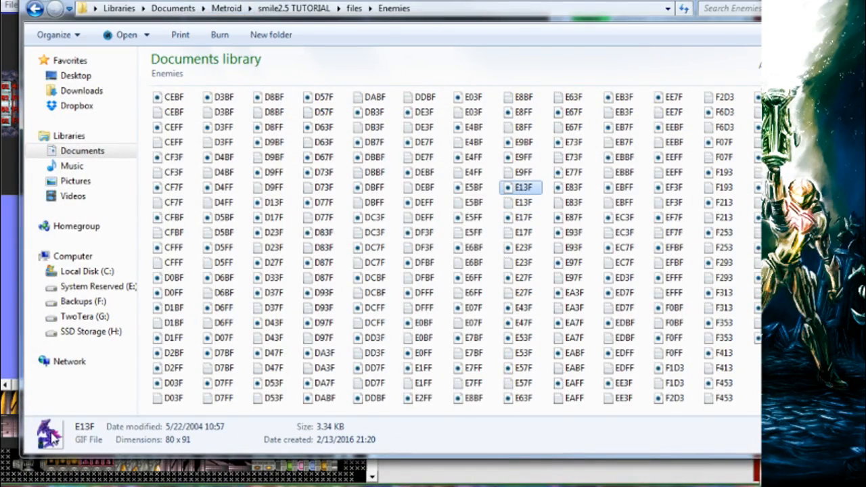
{"action": "key", "text": "alt+F4"}
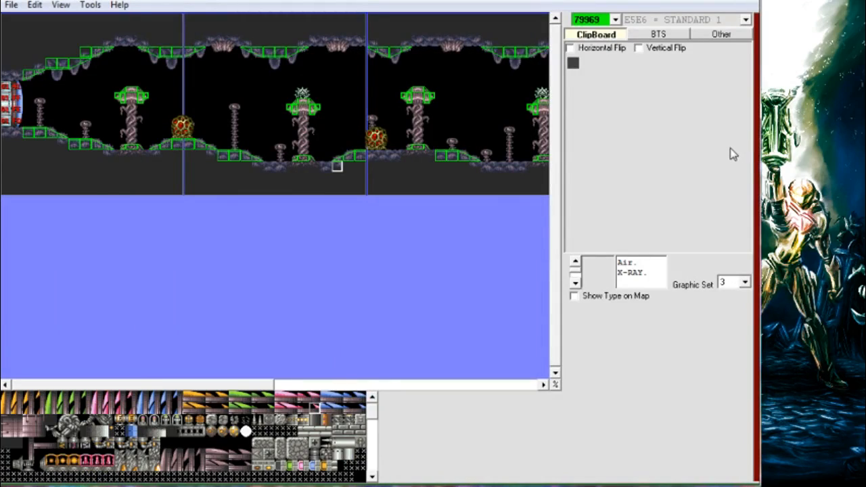
Reopen the pillar enemy's species data, examine the entries around MZOOMER (DD3F), and close it without saving.
{"action": "left_click", "coordinate": [317, 99]}
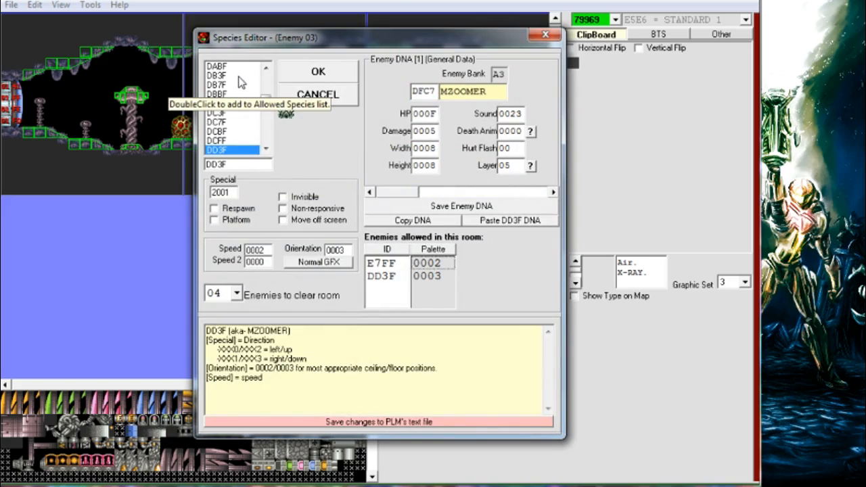
{"action": "left_click", "coordinate": [248, 132]}
{"action": "key", "text": "Down"}
{"action": "key", "text": "Down"}
{"action": "key", "text": "Down"}
{"action": "key", "text": "Up"}
{"action": "key", "text": "Up"}
{"action": "key", "text": "Up"}
{"action": "key", "text": "Up"}
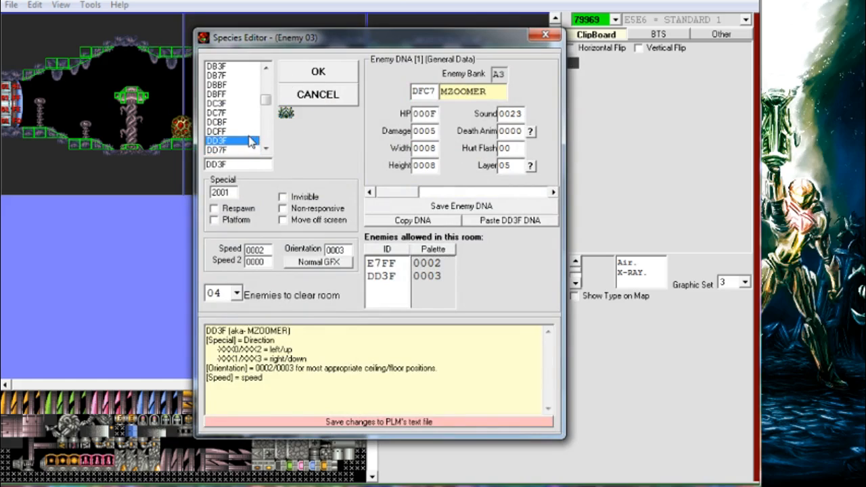
{"action": "key", "text": "Down"}
{"action": "key", "text": "Down"}
{"action": "key", "text": "Down"}
{"action": "left_click", "coordinate": [329, 102]}
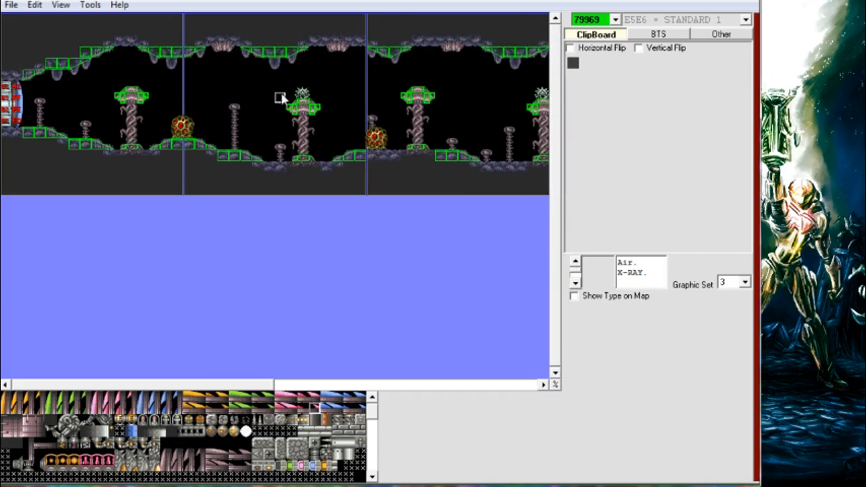
Try the Respawn and Platform special options on the pillar enemy, switching each off again, and close its species data without saving.
{"action": "right_click", "coordinate": [298, 92]}
{"action": "left_click", "coordinate": [318, 103]}
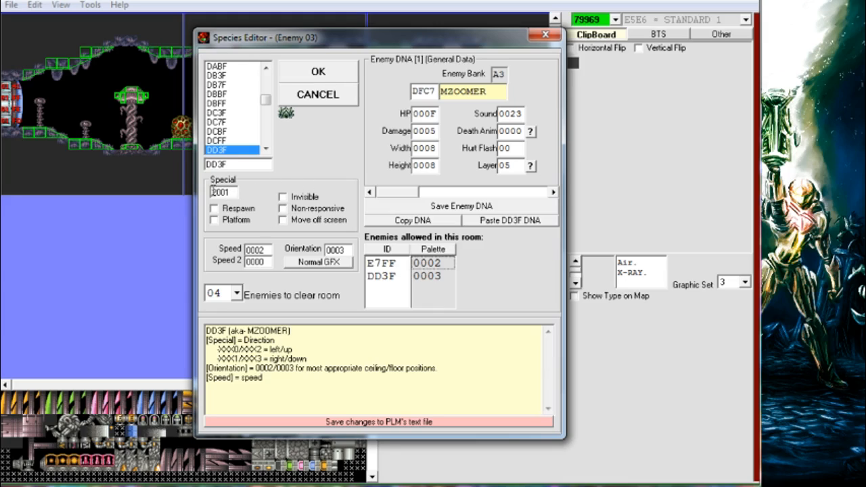
{"action": "left_click", "coordinate": [242, 209]}
{"action": "left_click", "coordinate": [240, 210]}
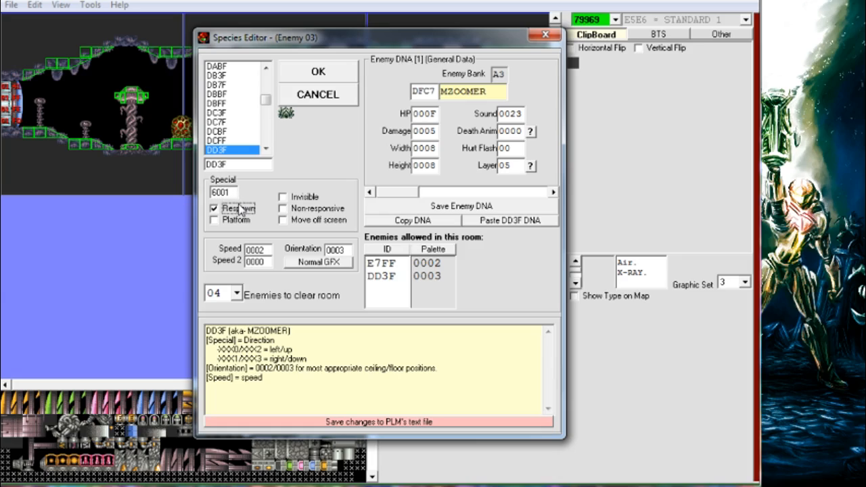
{"action": "left_click", "coordinate": [241, 209]}
{"action": "left_click", "coordinate": [244, 222]}
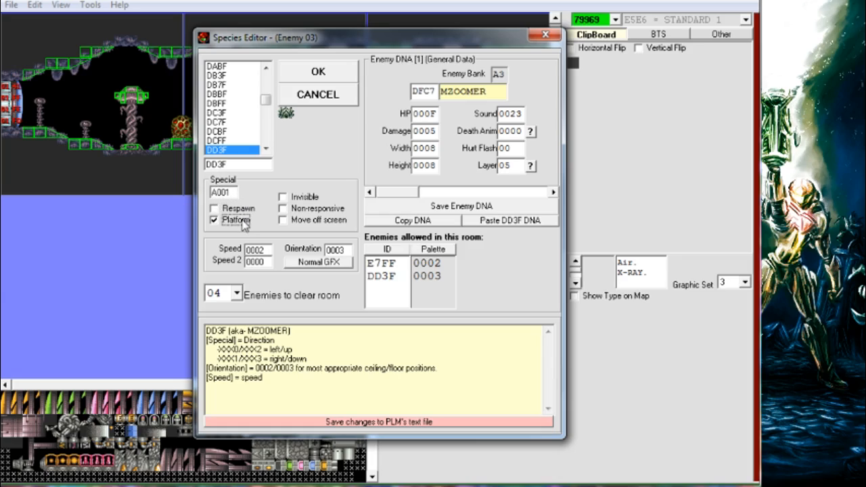
{"action": "left_click", "coordinate": [247, 223]}
{"action": "left_click", "coordinate": [549, 32]}
Examine the Special settings of the round nest enemy at the first screen boundary, and close its species data without saving.
{"action": "right_click", "coordinate": [184, 128]}
{"action": "left_click", "coordinate": [201, 138]}
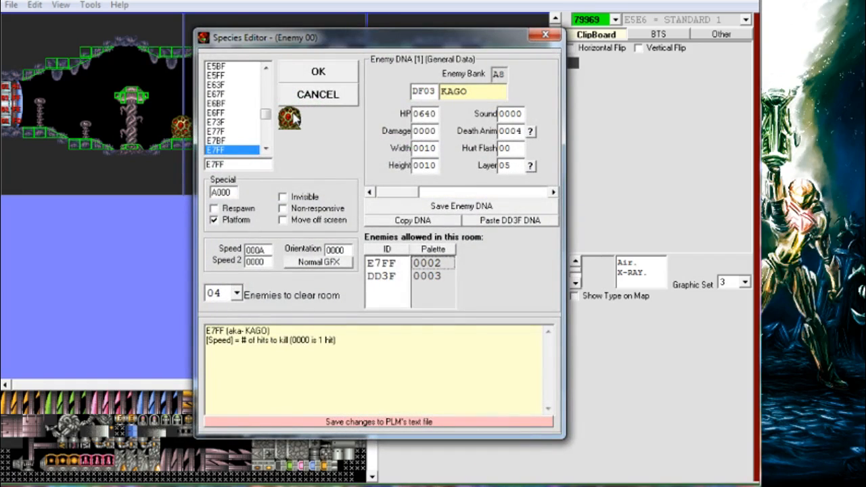
{"action": "left_click", "coordinate": [328, 100]}
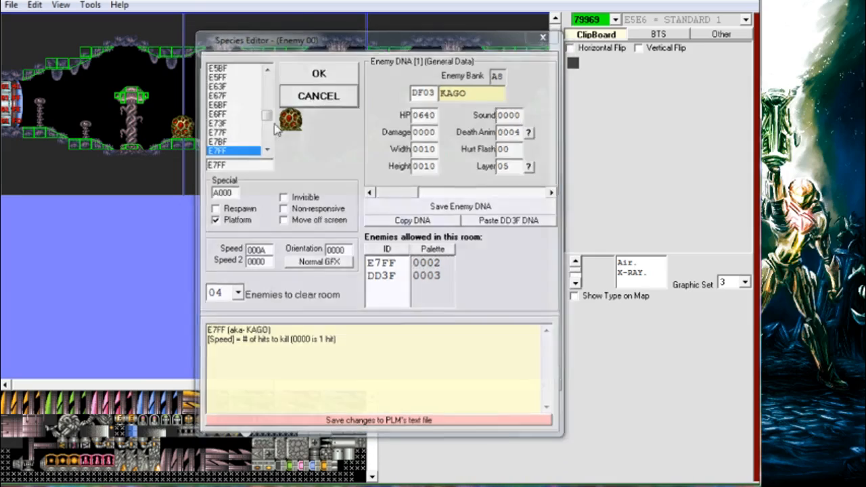
Reopen the pillar enemy's species data and browse the enemy list downward from MZOOMER (DD3F) to Draygon's Arms (DEFF).
{"action": "right_click", "coordinate": [294, 90]}
{"action": "left_click", "coordinate": [319, 98]}
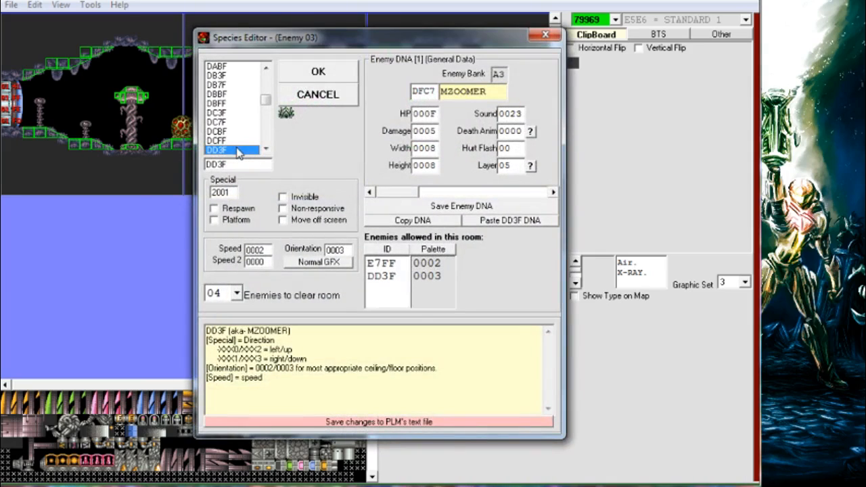
{"action": "key", "text": "Down"}
{"action": "key", "text": "Down"}
{"action": "key", "text": "Down"}
{"action": "key", "text": "Down"}
{"action": "key", "text": "Down"}
{"action": "key", "text": "Down"}
{"action": "key", "text": "Down"}
{"action": "key", "text": "Down"}
{"action": "key", "text": "Down"}
{"action": "key", "text": "Down"}
{"action": "key", "text": "Down"}
{"action": "key", "text": "Down"}
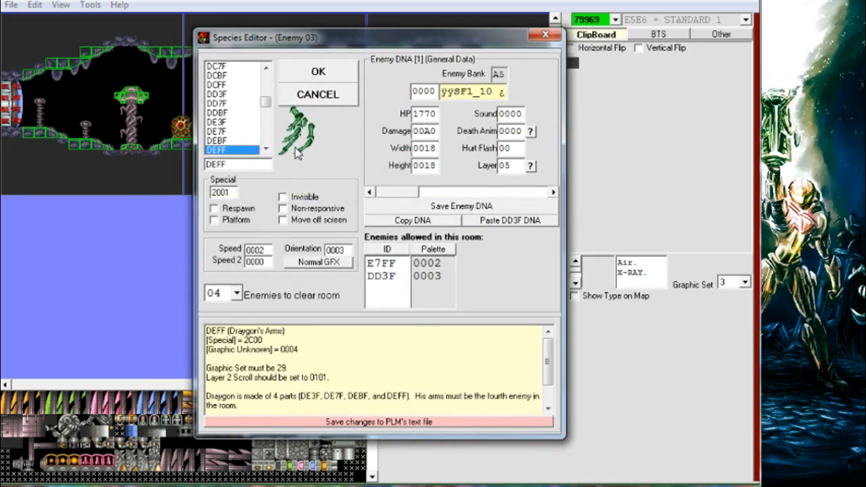
{"action": "key", "text": "Up"}
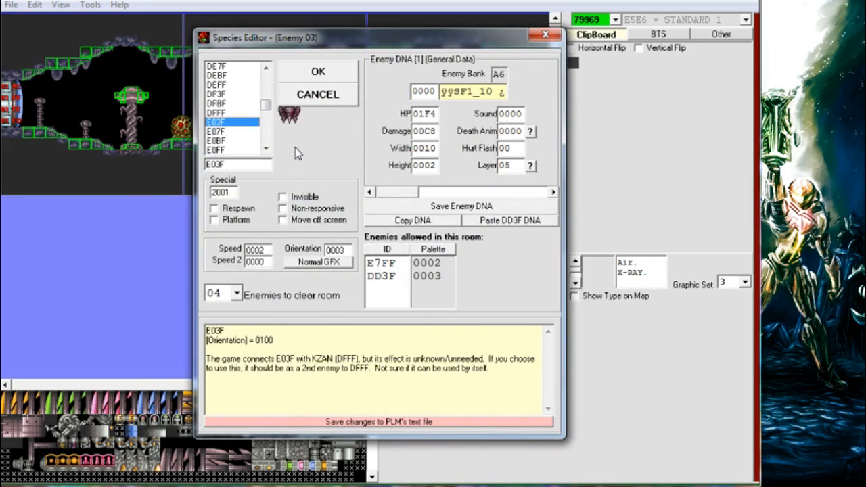
Browse the enemy entries from E03F past HIBASHI (E07F) to the Pieces of Phantoon (E57F), examining their graphics and notes.
{"action": "key", "text": "Down"}
{"action": "key", "text": "Down"}
{"action": "key", "text": "Down"}
{"action": "key", "text": "Down"}
{"action": "key", "text": "Down"}
{"action": "key", "text": "Down"}
{"action": "key", "text": "Down"}
{"action": "key", "text": "Down"}
{"action": "key", "text": "Down"}
{"action": "key", "text": "Down"}
{"action": "key", "text": "Down"}
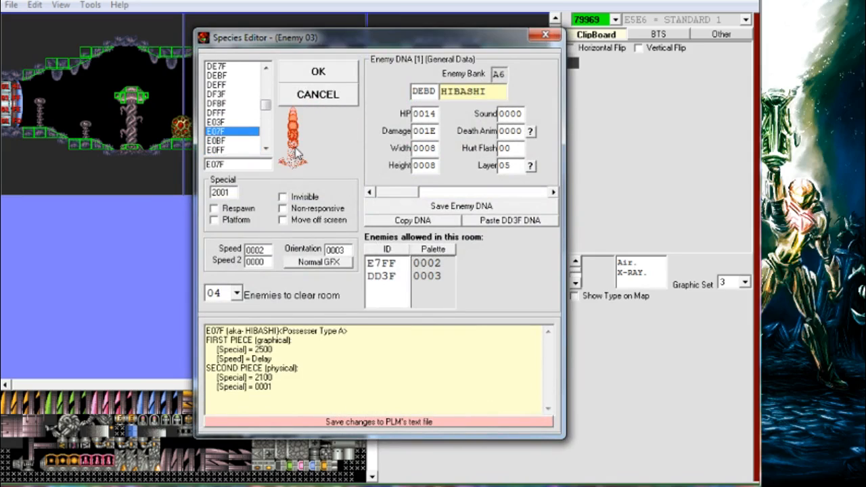
{"action": "key", "text": "Down"}
{"action": "key", "text": "Down"}
{"action": "key", "text": "Down"}
{"action": "key", "text": "Down"}
{"action": "key", "text": "Down"}
{"action": "key", "text": "Down"}
{"action": "key", "text": "Down"}
{"action": "key", "text": "Down"}
{"action": "key", "text": "Down"}
{"action": "key", "text": "Down"}
{"action": "key", "text": "Down"}
{"action": "key", "text": "Down"}
{"action": "key", "text": "Down"}
{"action": "key", "text": "Down"}
{"action": "key", "text": "Down"}
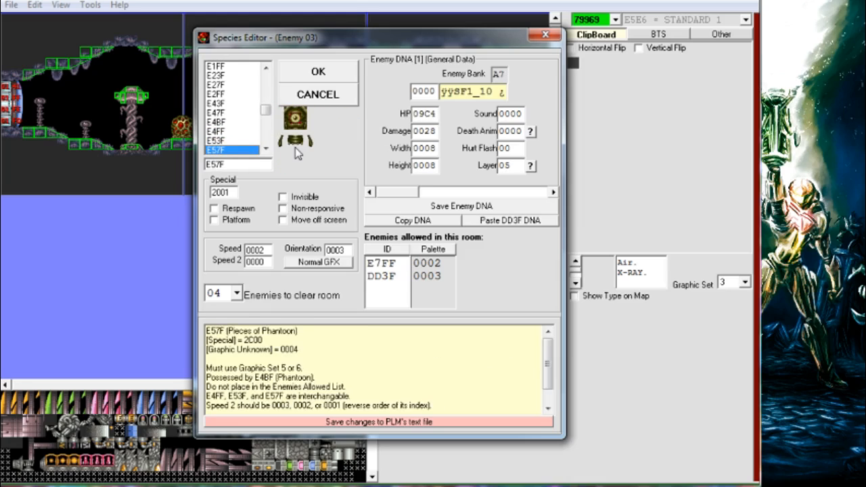
Browse the enemy list downward from the Pieces of Phantoon (E57F) past ROBO (E8FF) to the wings of HACHI3 (EBFF), examining graphics and notes.
{"action": "key", "text": "Down"}
{"action": "key", "text": "Down"}
{"action": "key", "text": "Down"}
{"action": "key", "text": "Down"}
{"action": "key", "text": "Down"}
{"action": "key", "text": "Down"}
{"action": "key", "text": "Down"}
{"action": "key", "text": "Down"}
{"action": "key", "text": "Down"}
{"action": "key", "text": "Down"}
{"action": "key", "text": "Down"}
{"action": "key", "text": "Down"}
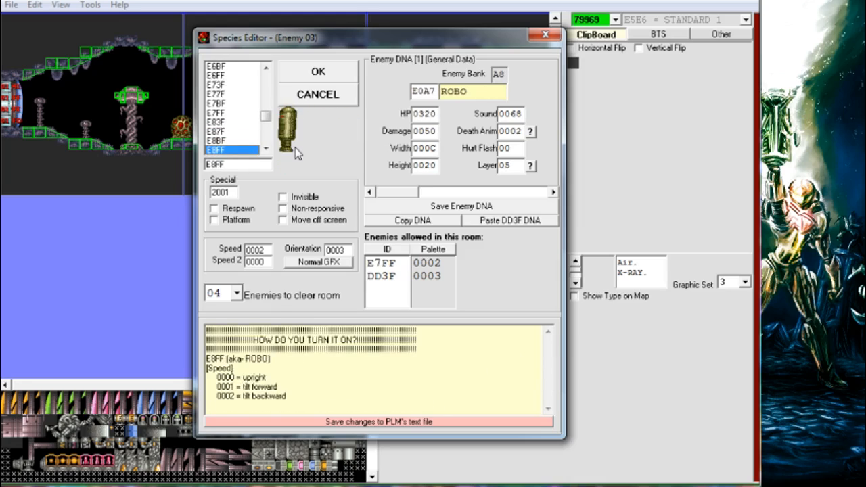
{"action": "key", "text": "Down"}
{"action": "key", "text": "Down"}
{"action": "key", "text": "Down"}
{"action": "key", "text": "Down"}
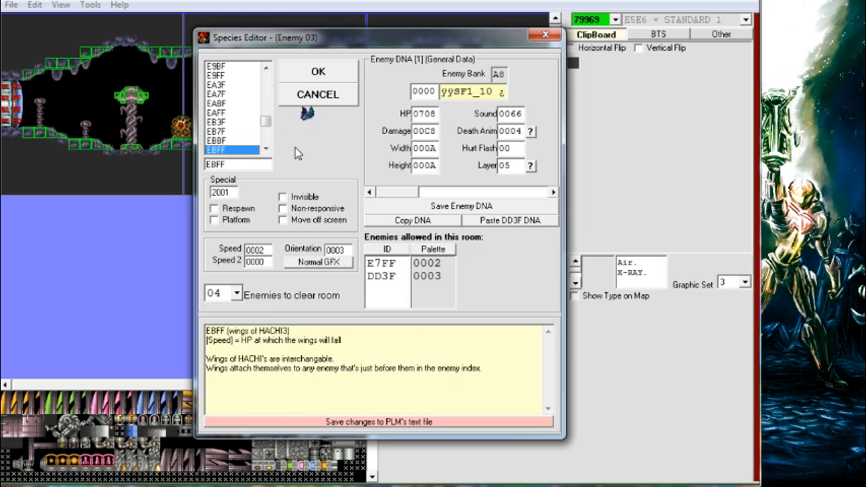
Browse the enemy list back upward from EBFF past E2FF to the entry DDBF, examining the graphics and notes.
{"action": "key", "text": "Up"}
{"action": "key", "text": "Up"}
{"action": "key", "text": "Up"}
{"action": "key", "text": "Up"}
{"action": "key", "text": "Up"}
{"action": "key", "text": "Up"}
{"action": "key", "text": "Up"}
{"action": "key", "text": "Up"}
{"action": "key", "text": "Up"}
{"action": "key", "text": "Up"}
{"action": "key", "text": "Up"}
{"action": "key", "text": "Up"}
{"action": "key", "text": "Up"}
{"action": "key", "text": "Up"}
{"action": "key", "text": "Up"}
{"action": "key", "text": "Up"}
{"action": "key", "text": "Up"}
{"action": "key", "text": "Up"}
{"action": "key", "text": "Up"}
{"action": "key", "text": "Up"}
{"action": "key", "text": "Up"}
{"action": "key", "text": "Up"}
{"action": "key", "text": "Up"}
{"action": "key", "text": "Up"}
{"action": "key", "text": "Up"}
{"action": "key", "text": "Up"}
{"action": "key", "text": "Up"}
{"action": "key", "text": "Up"}
{"action": "key", "text": "Up"}
{"action": "key", "text": "Up"}
{"action": "key", "text": "Up"}
{"action": "key", "text": "Up"}
{"action": "key", "text": "Up"}
{"action": "key", "text": "Up"}
{"action": "key", "text": "Up"}
{"action": "key", "text": "Up"}
{"action": "key", "text": "Up"}
{"action": "key", "text": "Up"}
{"action": "key", "text": "Up"}
{"action": "key", "text": "Up"}
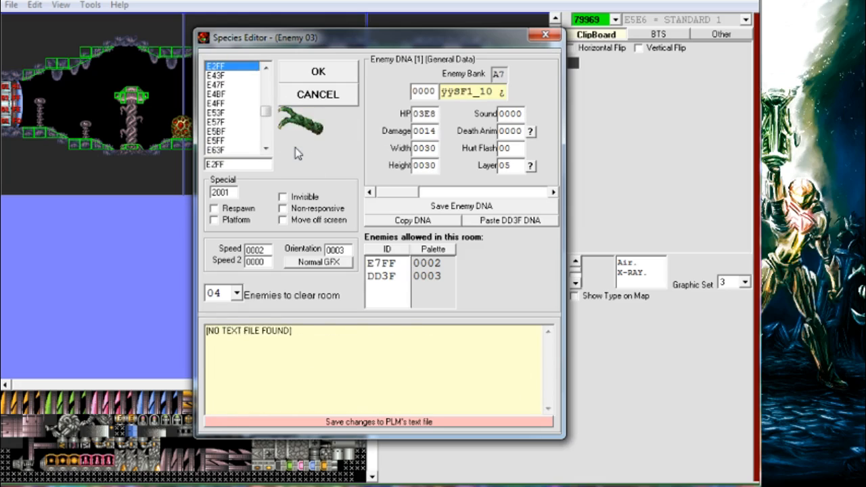
{"action": "key", "text": "Up"}
{"action": "key", "text": "Up"}
{"action": "key", "text": "Up"}
{"action": "key", "text": "Up"}
{"action": "key", "text": "Up"}
{"action": "key", "text": "Up"}
{"action": "key", "text": "Up"}
{"action": "key", "text": "Up"}
{"action": "key", "text": "Up"}
{"action": "key", "text": "Up"}
{"action": "key", "text": "Up"}
{"action": "key", "text": "Up"}
{"action": "key", "text": "Up"}
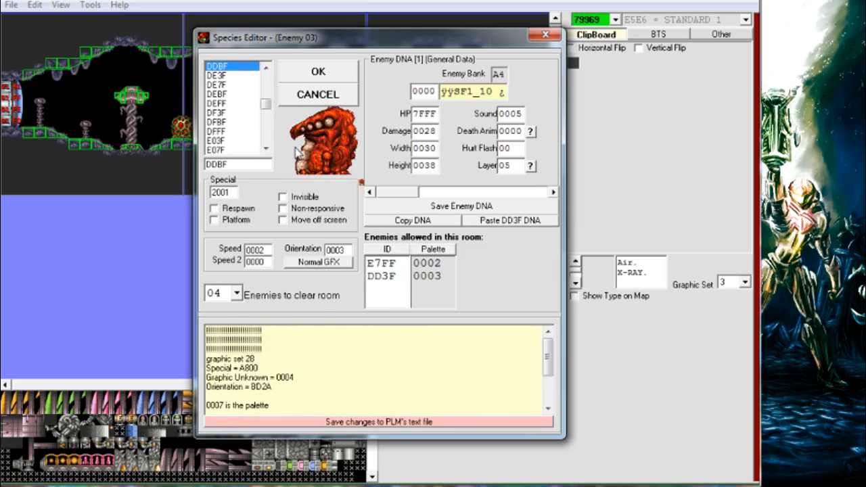
Examine the enemy entries upward through BANG (DB3F) and SSIDE (D93F) to KAMER (D7FF), and close the species data without saving.
{"action": "key", "text": "Up"}
{"action": "key", "text": "Up"}
{"action": "key", "text": "Up"}
{"action": "key", "text": "Up"}
{"action": "key", "text": "Up"}
{"action": "key", "text": "Up"}
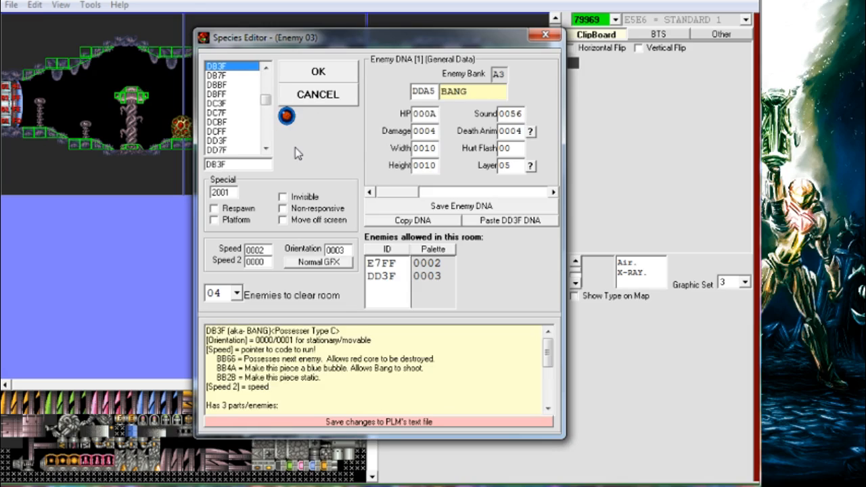
{"action": "key", "text": "Up"}
{"action": "key", "text": "Up"}
{"action": "key", "text": "Up"}
{"action": "key", "text": "Up"}
{"action": "key", "text": "Up"}
{"action": "key", "text": "Up"}
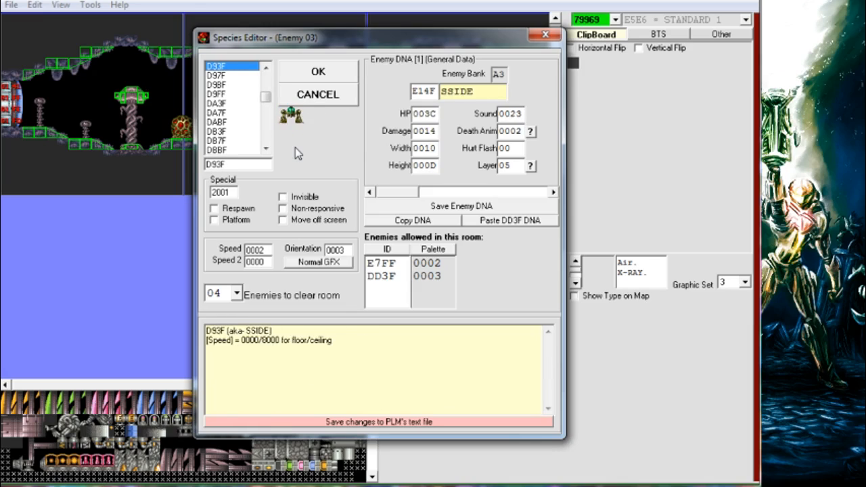
{"action": "key", "text": "Down"}
{"action": "key", "text": "Down"}
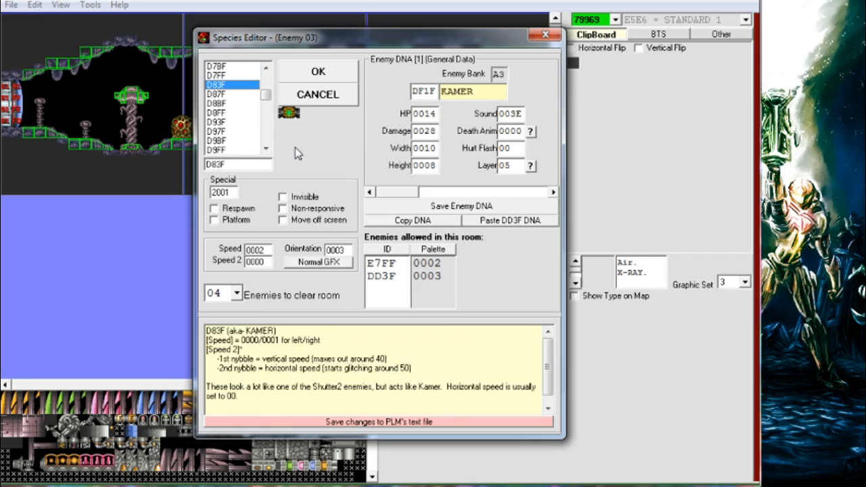
{"action": "key", "text": "Up"}
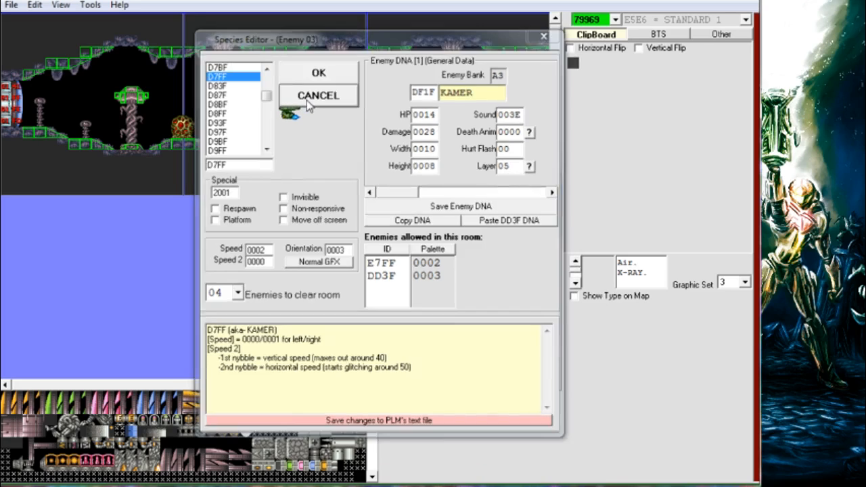
Reopen the pillar enemy's species data and try the Invisible special option, switching it off again.
{"action": "left_click", "coordinate": [308, 100]}
{"action": "left_click", "coordinate": [324, 102]}
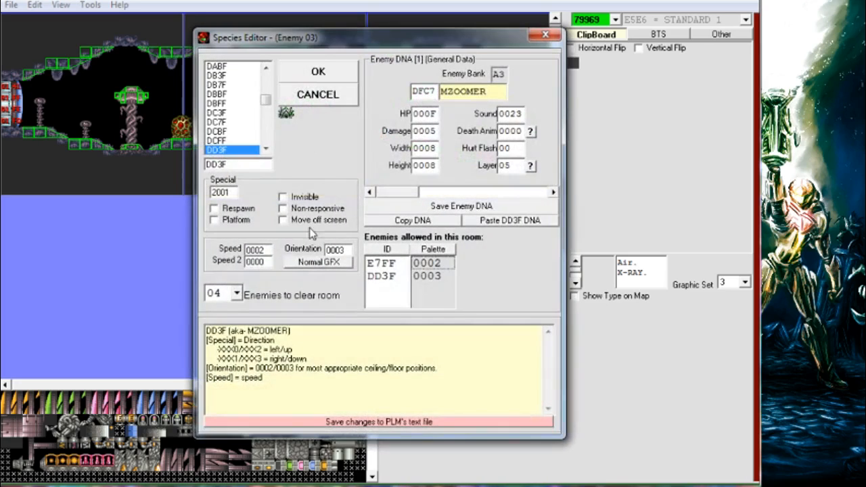
{"action": "left_click", "coordinate": [285, 196]}
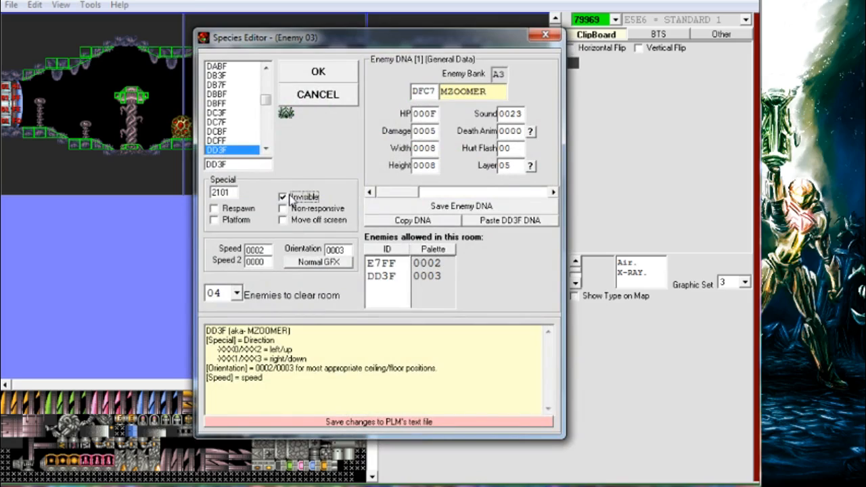
{"action": "left_click", "coordinate": [292, 197]}
Try the Non-responsive and Move off screen special options, switching each off again, and close the species data without saving.
{"action": "left_click", "coordinate": [317, 210]}
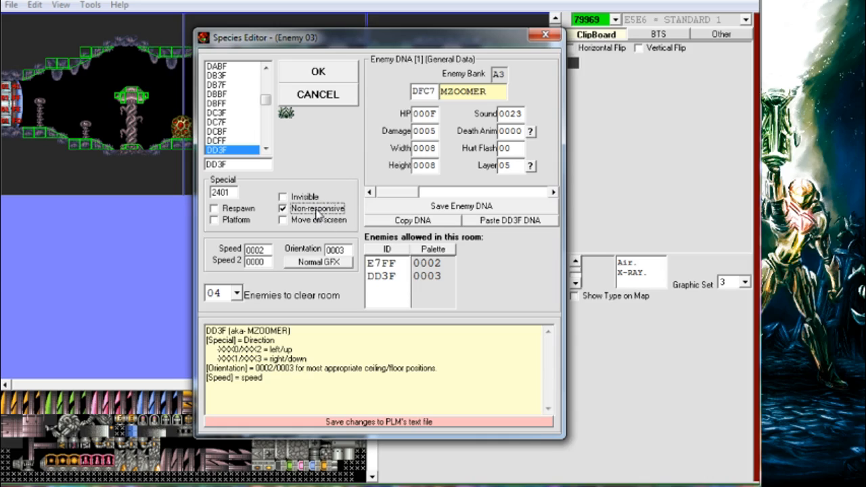
{"action": "left_click", "coordinate": [314, 209]}
{"action": "left_click", "coordinate": [316, 220]}
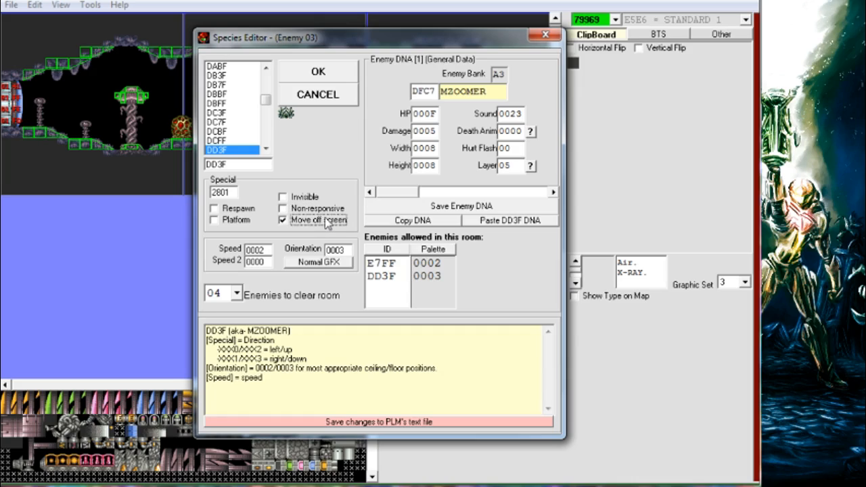
{"action": "left_click", "coordinate": [324, 221]}
{"action": "left_click", "coordinate": [315, 95]}
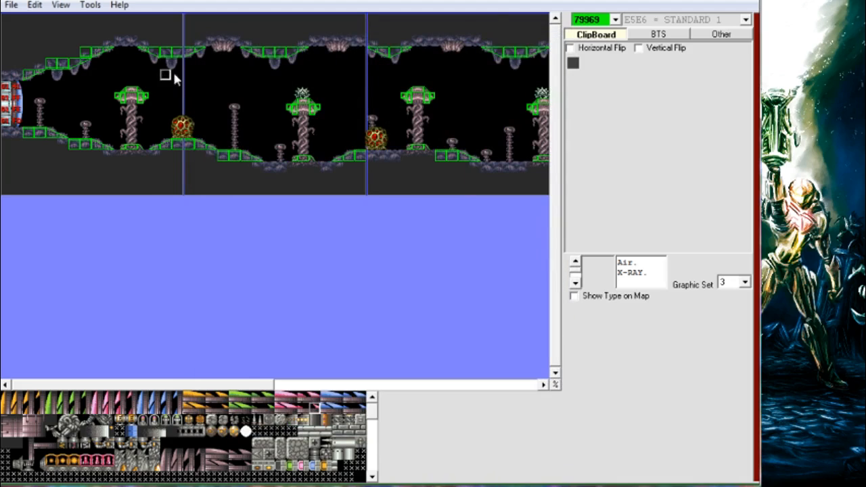
Reopen the pillar enemy's species data and compare the entries ZOOMER (DCFF), MZOOMER (DD3F) and METROID (DD7F).
{"action": "right_click", "coordinate": [308, 100]}
{"action": "left_click", "coordinate": [316, 102]}
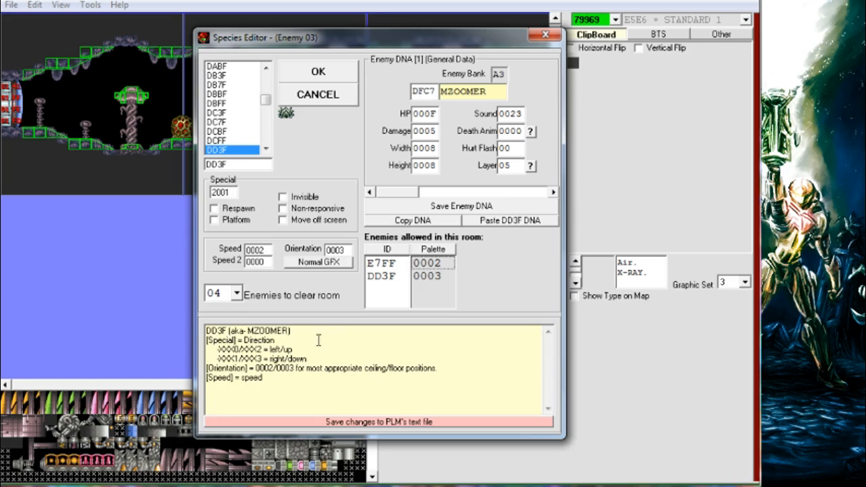
{"action": "left_click", "coordinate": [242, 132]}
{"action": "left_click", "coordinate": [244, 141]}
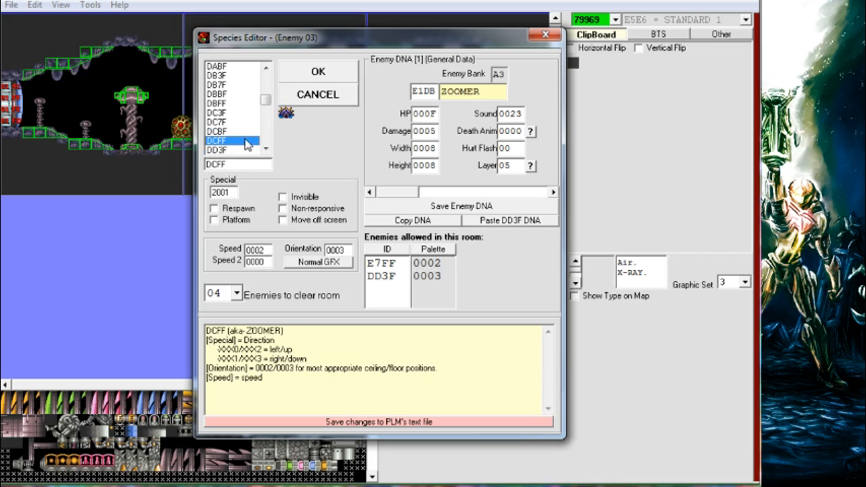
{"action": "left_click", "coordinate": [247, 146]}
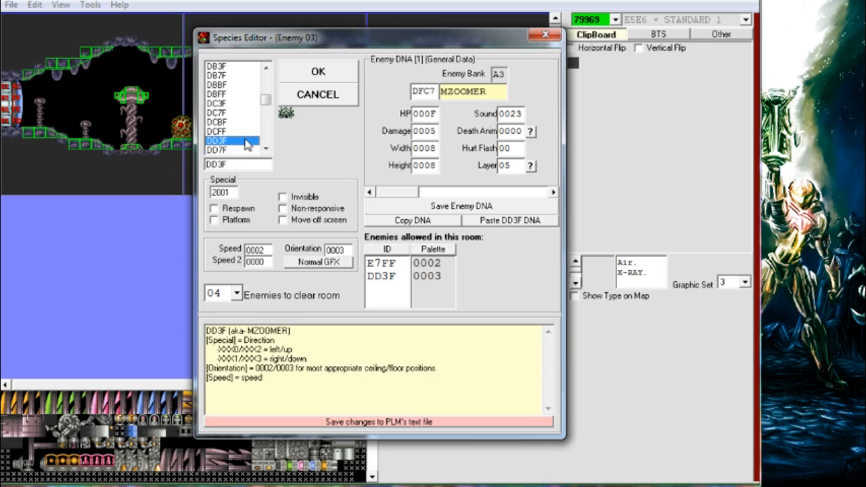
{"action": "key", "text": "Down"}
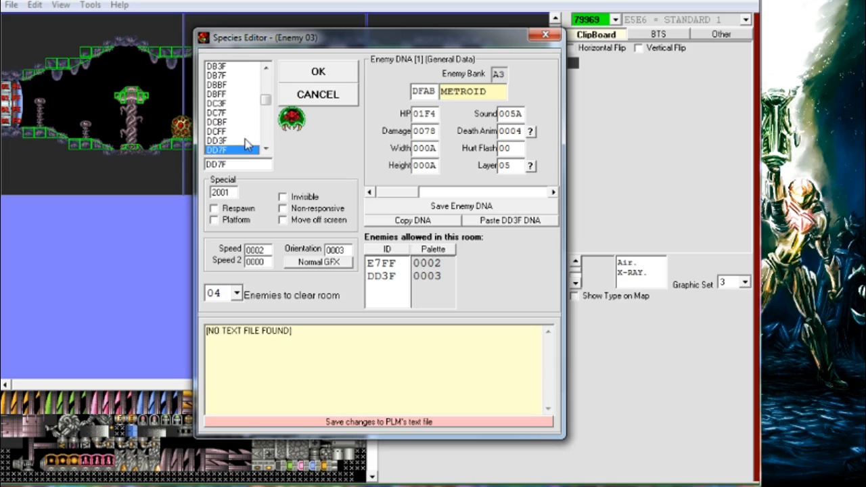
{"action": "left_click", "coordinate": [245, 141]}
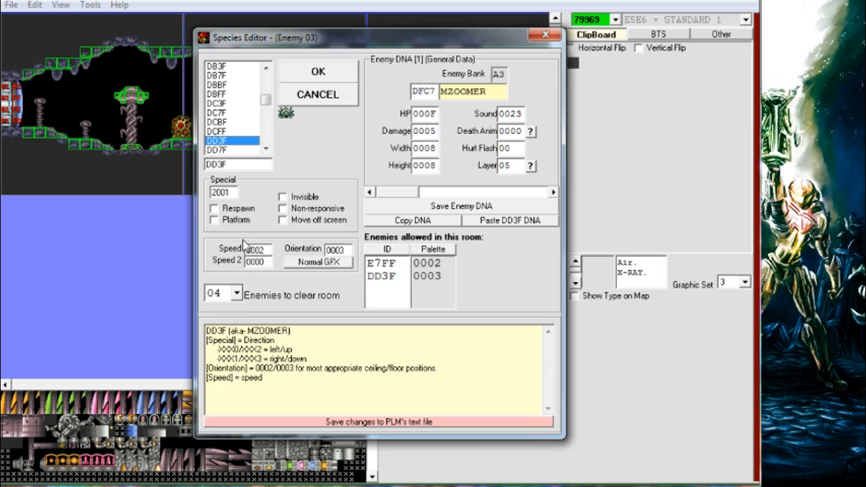
Browse the enemy list downward from ZOOMER (DCFF) to Draygon's Arms (DEFF), examining the graphics and notes.
{"action": "left_click", "coordinate": [233, 132]}
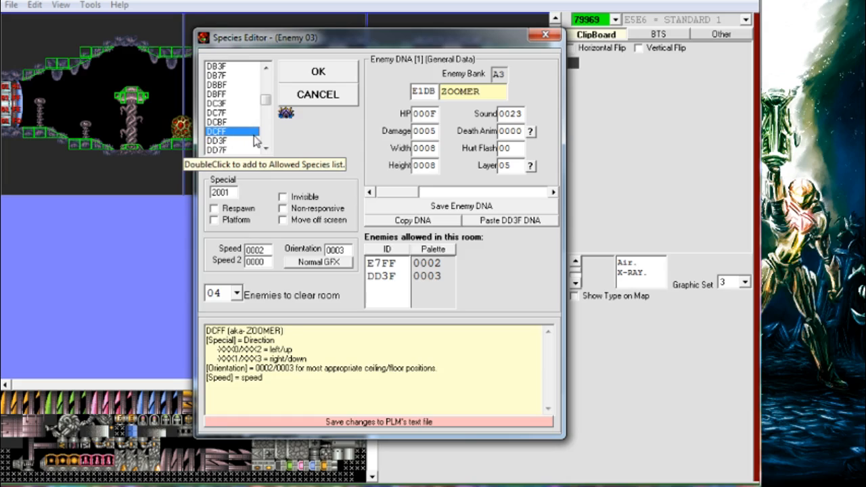
{"action": "key", "text": "Down"}
{"action": "key", "text": "Down"}
{"action": "key", "text": "Down"}
{"action": "key", "text": "Down"}
{"action": "key", "text": "Down"}
{"action": "key", "text": "Down"}
{"action": "key", "text": "Down"}
{"action": "key", "text": "Down"}
{"action": "key", "text": "Down"}
{"action": "key", "text": "Down"}
{"action": "key", "text": "Down"}
{"action": "key", "text": "Down"}
{"action": "key", "text": "Down"}
{"action": "key", "text": "Down"}
{"action": "key", "text": "Down"}
{"action": "key", "text": "Down"}
{"action": "key", "text": "Down"}
{"action": "key", "text": "Down"}
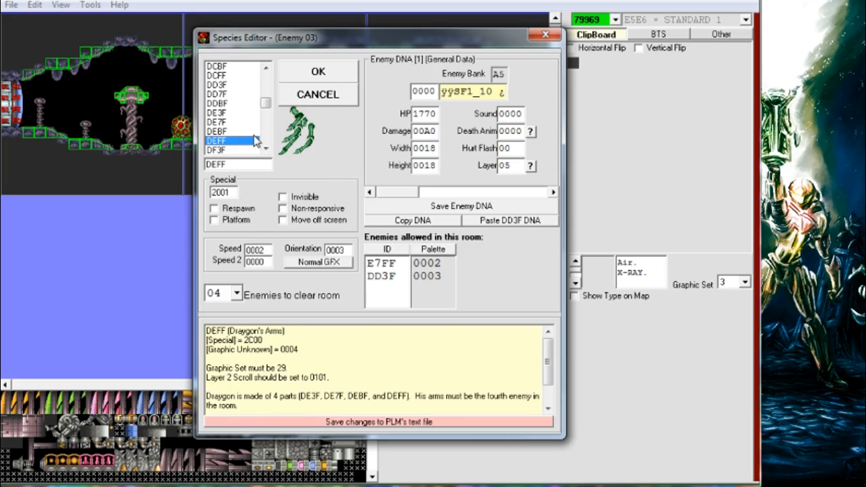
Browse further down the enemy list from Draygon's Arms past E1FF to E67F, examining each entry's graphic and notes.
{"action": "key", "text": "Down"}
{"action": "key", "text": "Down"}
{"action": "key", "text": "Down"}
{"action": "key", "text": "Down"}
{"action": "key", "text": "Down"}
{"action": "key", "text": "Down"}
{"action": "key", "text": "Down"}
{"action": "key", "text": "Down"}
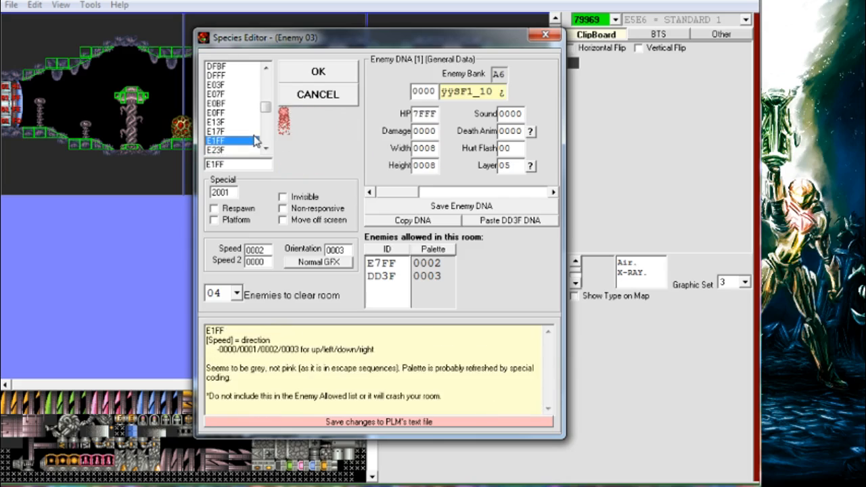
{"action": "key", "text": "Down"}
{"action": "key", "text": "Down"}
{"action": "key", "text": "Down"}
{"action": "key", "text": "Down"}
{"action": "key", "text": "Down"}
{"action": "key", "text": "Down"}
{"action": "key", "text": "Down"}
{"action": "key", "text": "Down"}
{"action": "key", "text": "Down"}
{"action": "key", "text": "Down"}
{"action": "key", "text": "Down"}
{"action": "key", "text": "Down"}
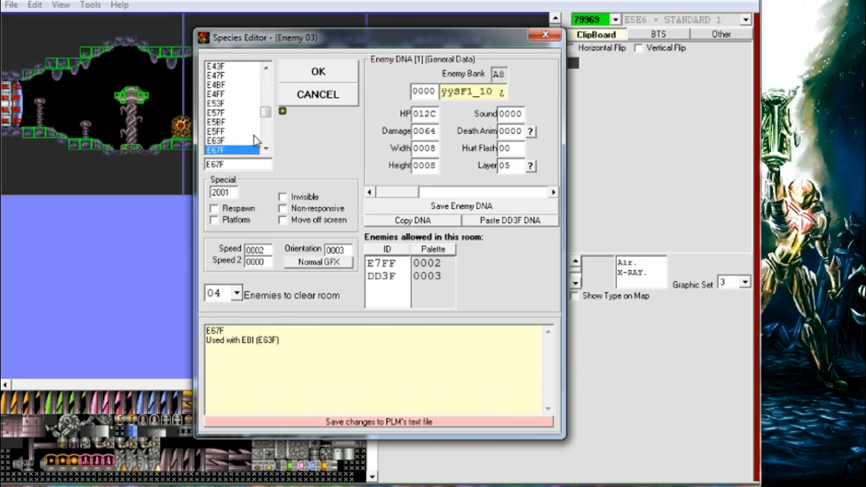
Browse the enemy list back upward from E67F to the ZEELA entry (DC7F).
{"action": "key", "text": "Up"}
{"action": "key", "text": "Up"}
{"action": "key", "text": "Up"}
{"action": "key", "text": "Up"}
{"action": "key", "text": "Up"}
{"action": "key", "text": "Up"}
{"action": "key", "text": "Up"}
{"action": "key", "text": "Up"}
{"action": "key", "text": "Up"}
{"action": "key", "text": "Up"}
{"action": "key", "text": "Up"}
{"action": "key", "text": "Up"}
{"action": "key", "text": "Up"}
{"action": "key", "text": "Up"}
{"action": "key", "text": "Up"}
{"action": "key", "text": "Up"}
{"action": "key", "text": "Up"}
{"action": "key", "text": "Up"}
{"action": "key", "text": "Up"}
{"action": "key", "text": "Up"}
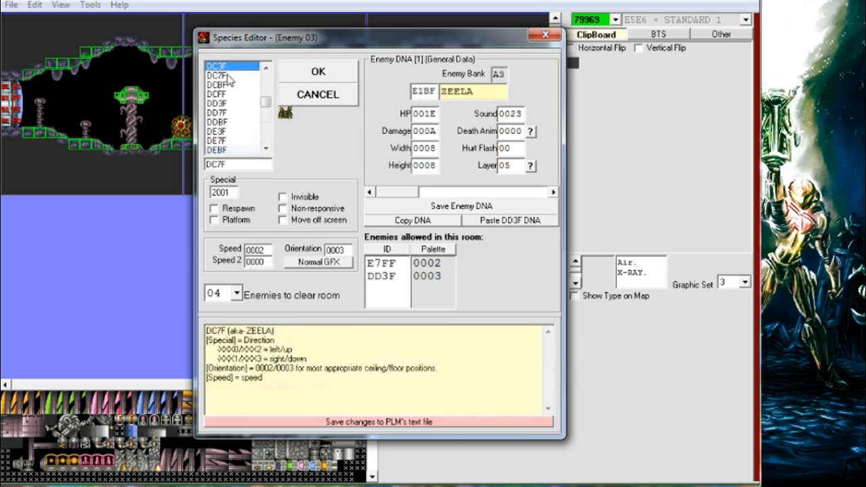
Set the pillar enemy's species back to MZOOMER (DD3F).
{"action": "key", "text": "Down"}
{"action": "key", "text": "Down"}
{"action": "key", "text": "Down"}
{"action": "key", "text": "Down"}
{"action": "key", "text": "Down"}
{"action": "key", "text": "Down"}
{"action": "key", "text": "Down"}
{"action": "key", "text": "Down"}
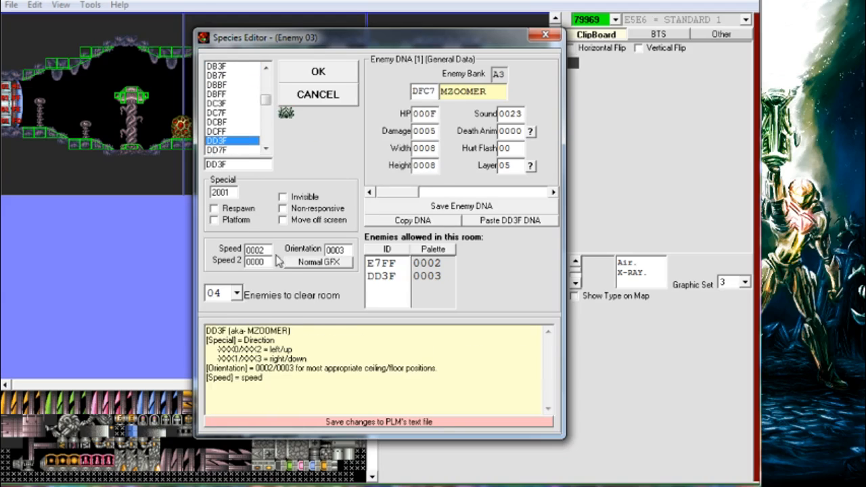
Enable the Respawn, Platform, Invisible, Non-responsive and Move off screen special options for MZOOMER.
{"action": "left_click", "coordinate": [231, 192]}
{"action": "left_click", "coordinate": [233, 209]}
{"action": "left_click", "coordinate": [237, 220]}
{"action": "left_click", "coordinate": [282, 197]}
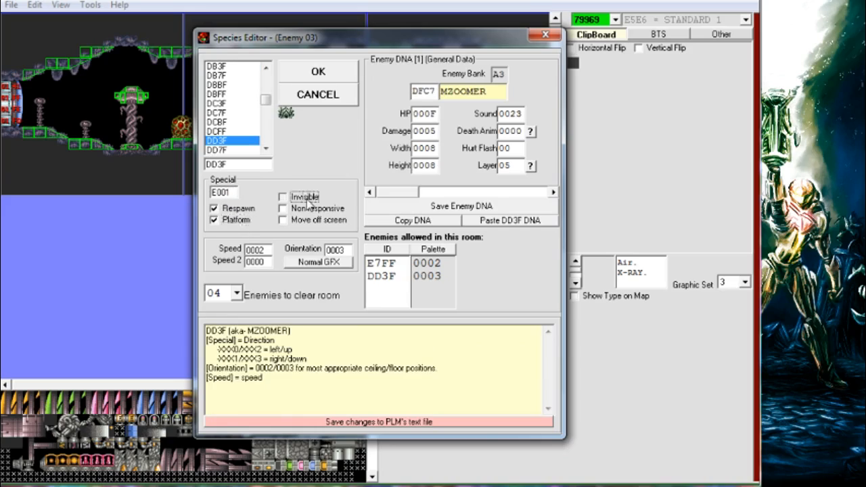
{"action": "left_click", "coordinate": [282, 209]}
{"action": "left_click", "coordinate": [283, 220]}
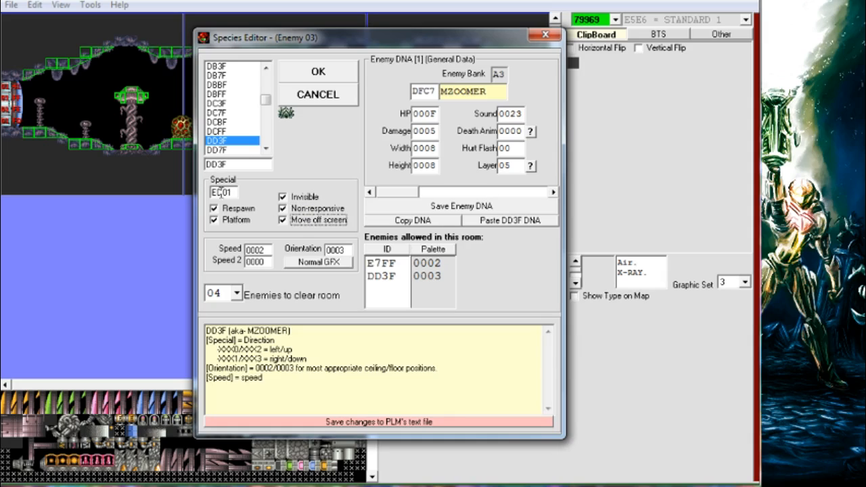
Disable all five special options again, leaving MZOOMER's Special value at 2001.
{"action": "left_click", "coordinate": [234, 208]}
{"action": "left_click", "coordinate": [244, 221]}
{"action": "left_click", "coordinate": [296, 221]}
{"action": "left_click", "coordinate": [293, 208]}
{"action": "left_click", "coordinate": [292, 197]}
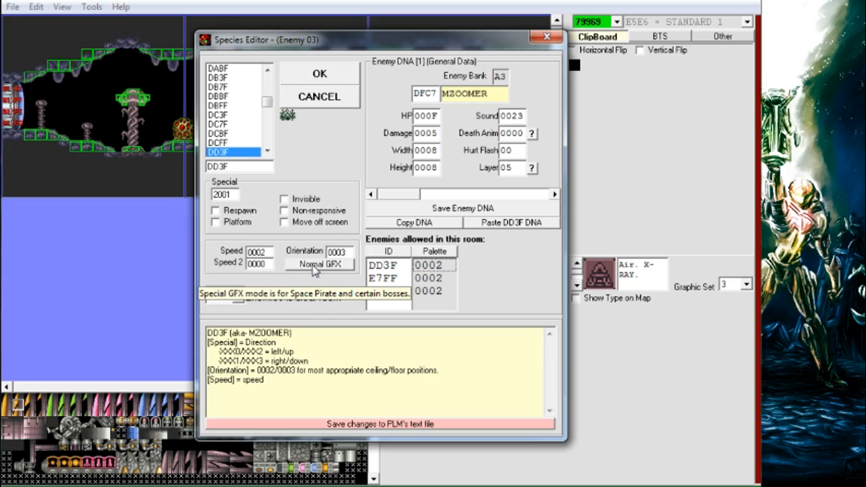
Switch MZOOMER's graphics mode between Normal GFX and Special GFX and accept the species data.
{"action": "left_click", "coordinate": [315, 271]}
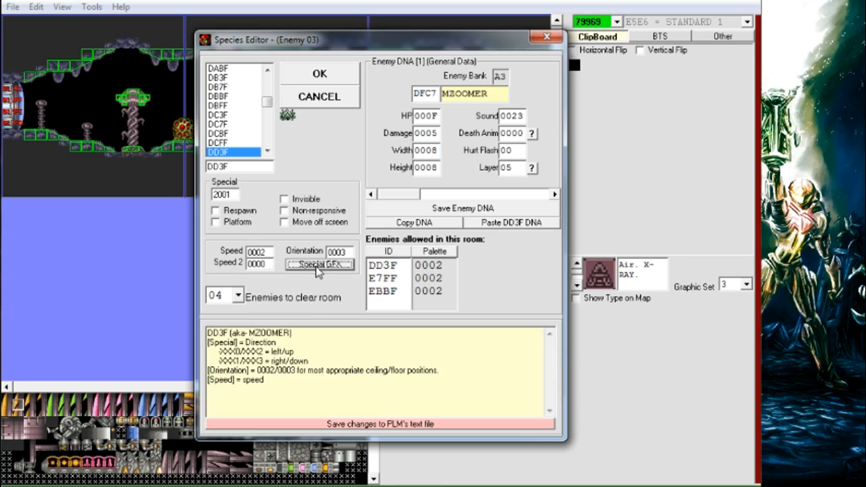
{"action": "left_click", "coordinate": [330, 267]}
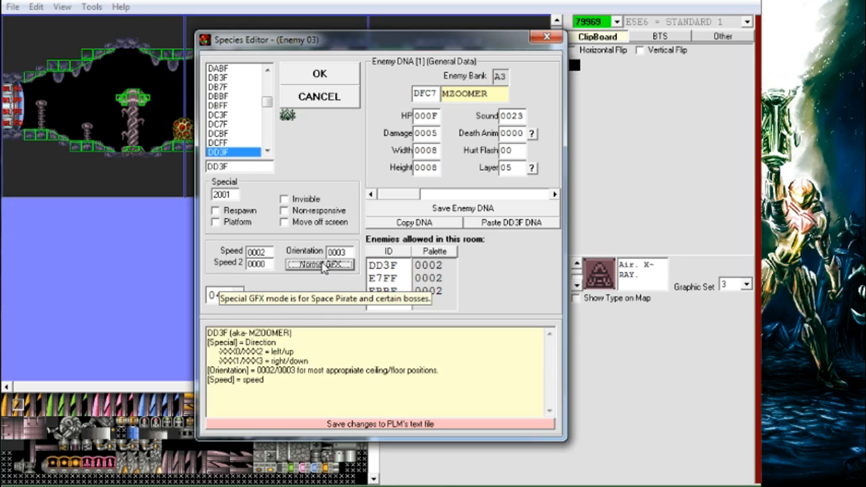
{"action": "left_click", "coordinate": [323, 267]}
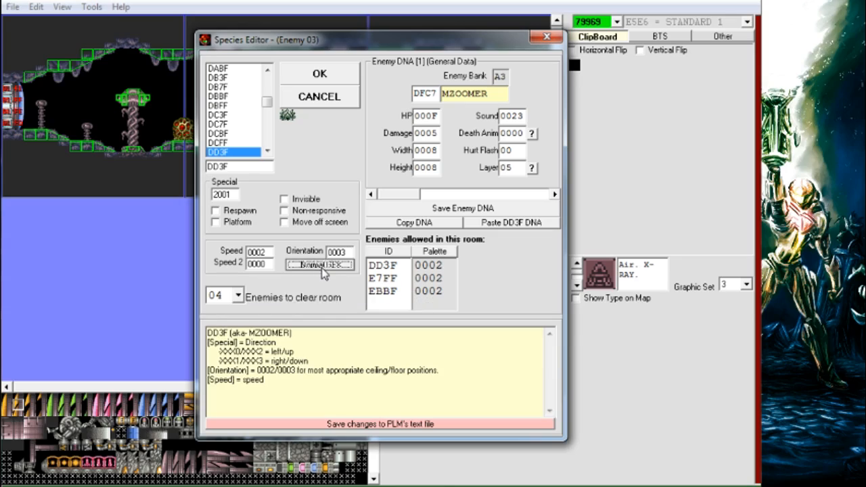
{"action": "left_click", "coordinate": [334, 79]}
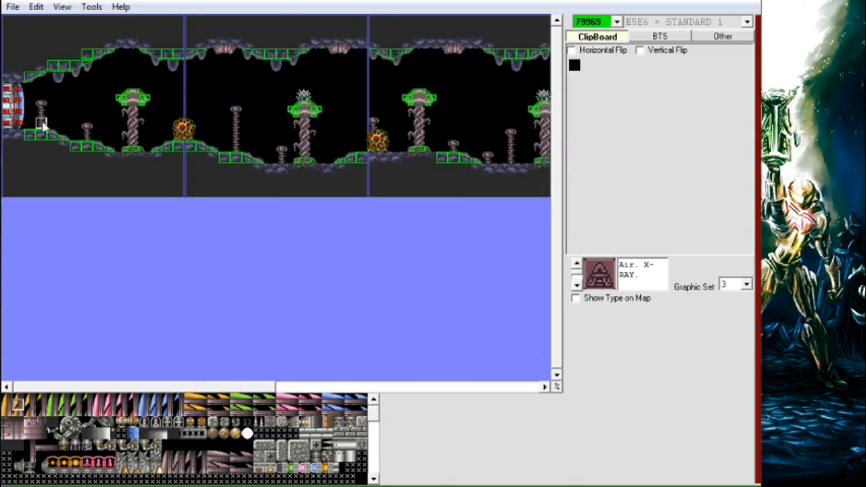
Play-test the room by running right from the entrance door, and return to normal editing.
{"action": "key", "text": "ctrl+t"}
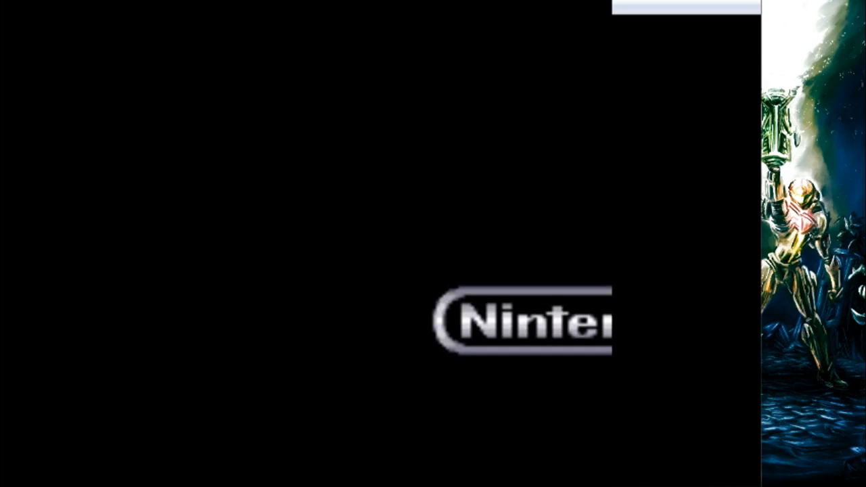
{"action": "key", "text": "Right"}
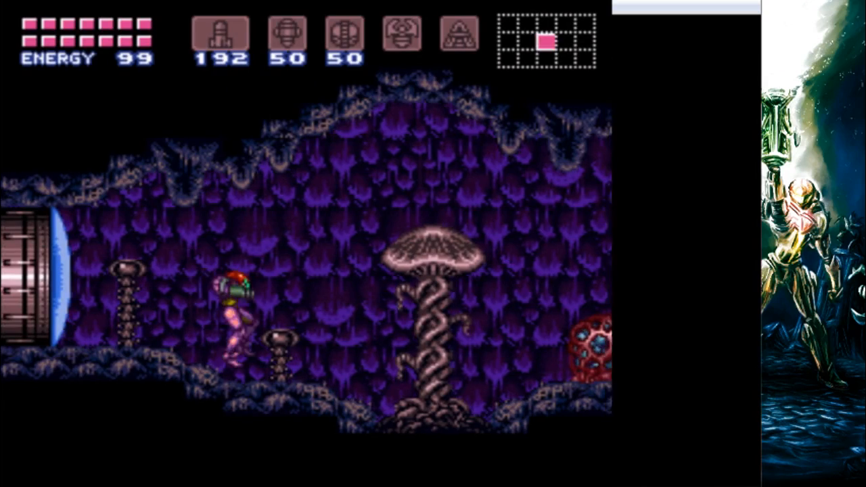
{"action": "key", "text": "x"}
{"action": "key", "text": "Right"}
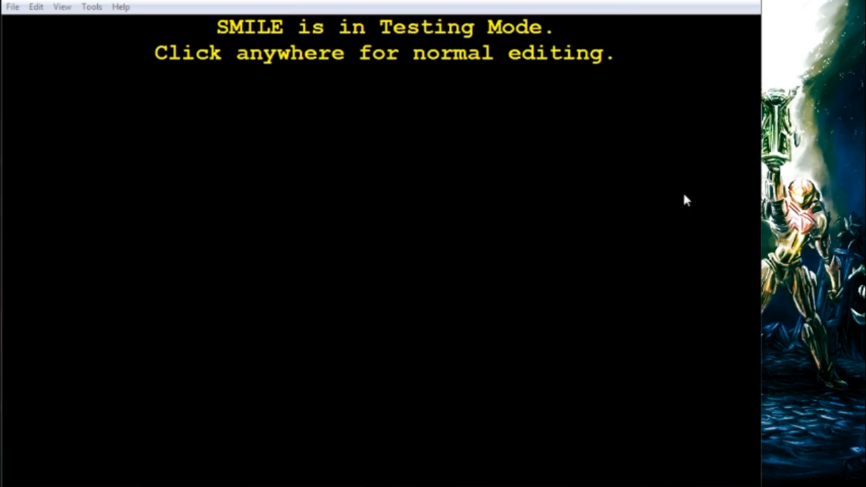
{"action": "left_click", "coordinate": [683, 194]}
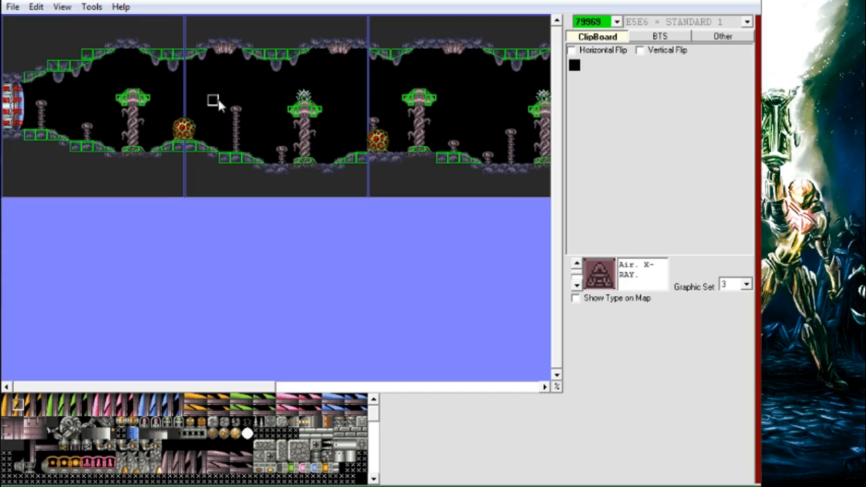
Reopen the pillar enemy's species data, accept it with Normal GFX, and launch the room test again.
{"action": "left_click", "coordinate": [342, 106]}
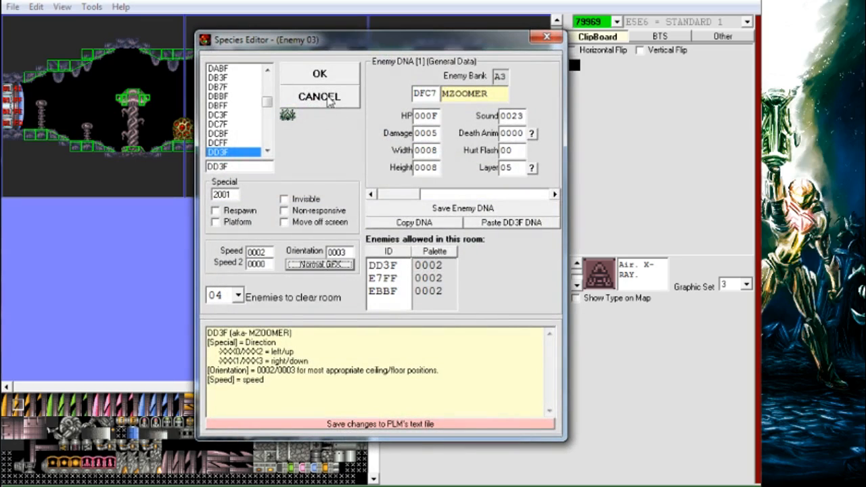
{"action": "left_click", "coordinate": [319, 73]}
{"action": "left_click", "coordinate": [62, 124]}
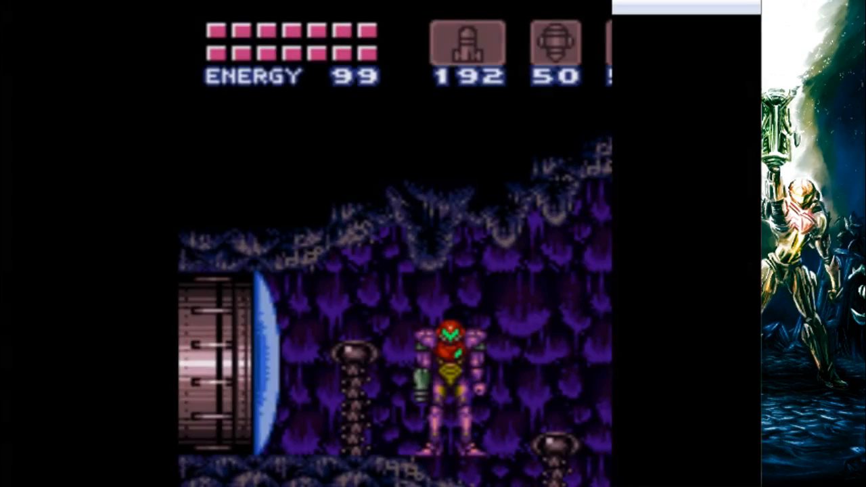
Run to the mushroom pillar in the test, fire a missile near the enemy, and quit back to room editing.
{"action": "key", "text": "x"}
{"action": "key", "text": "Right"}
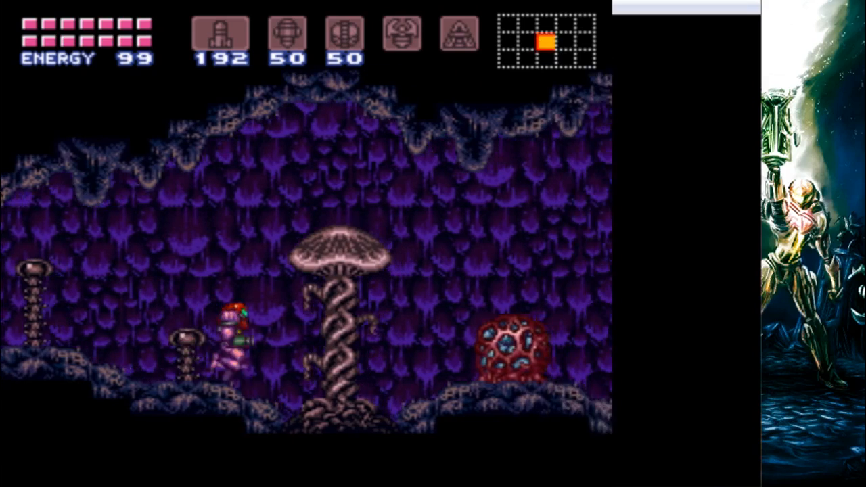
{"action": "key", "text": "x"}
{"action": "key", "text": "shift"}
{"action": "key", "text": "Right"}
{"action": "key", "text": "z"}
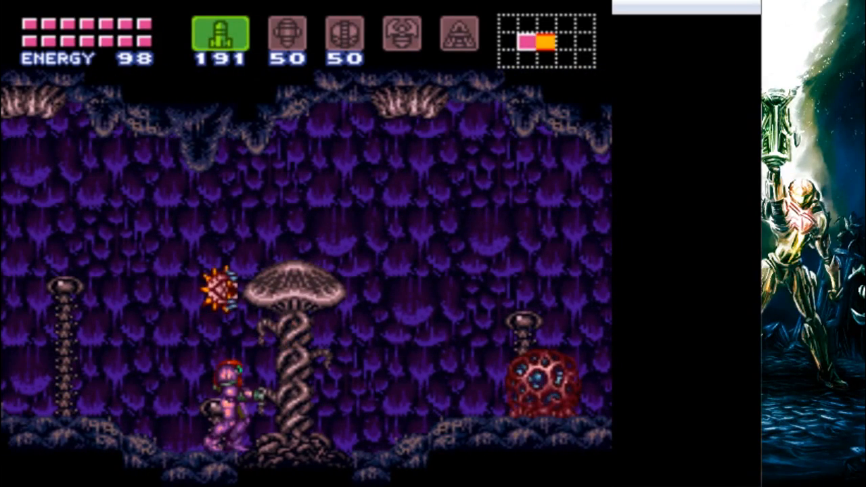
{"action": "key", "text": "alt+F4"}
{"action": "left_click", "coordinate": [500, 187]}
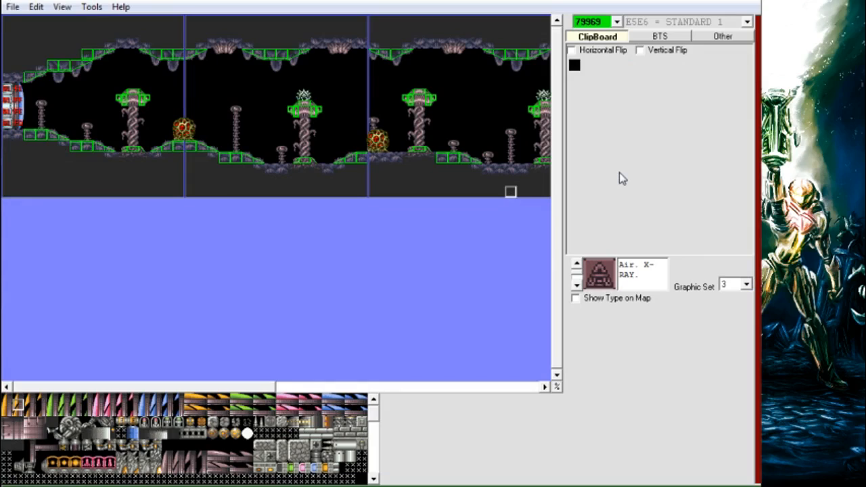
Look over the whole room and check the enemies-to-clear-room setting in the pillar enemy's species data without changing it.
{"action": "left_click", "coordinate": [520, 387]}
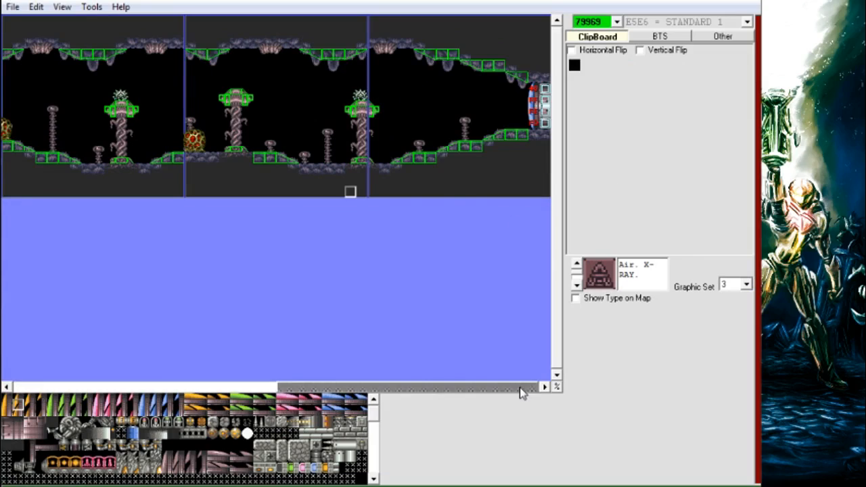
{"action": "scroll", "coordinate": [521, 389], "scroll_direction": "left", "scroll_amount": 3}
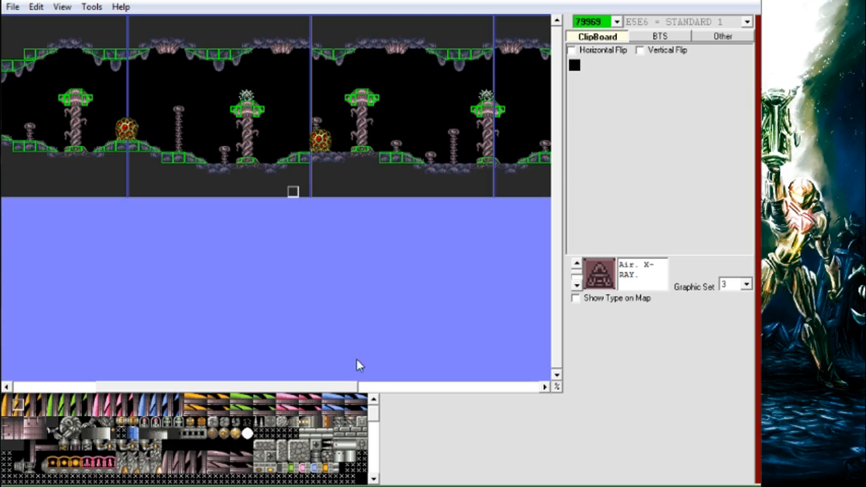
{"action": "left_click_drag", "start_coordinate": [344, 391], "coordinate": [126, 348]}
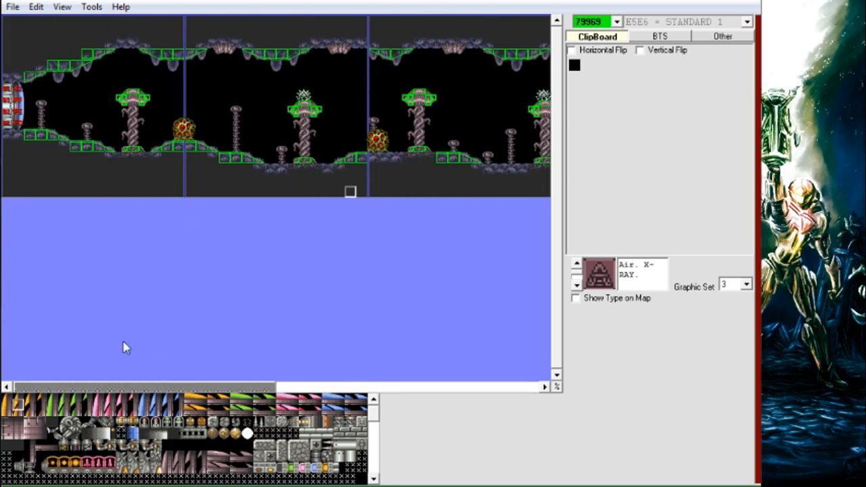
{"action": "right_click", "coordinate": [307, 99]}
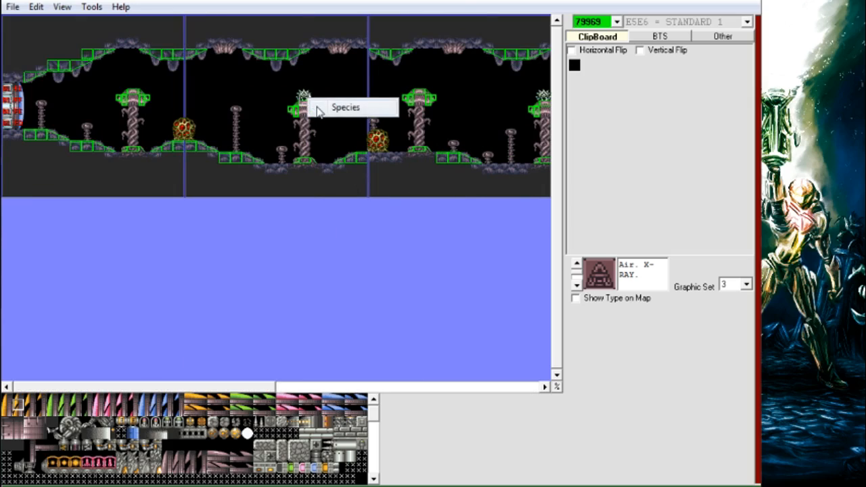
{"action": "left_click", "coordinate": [316, 108]}
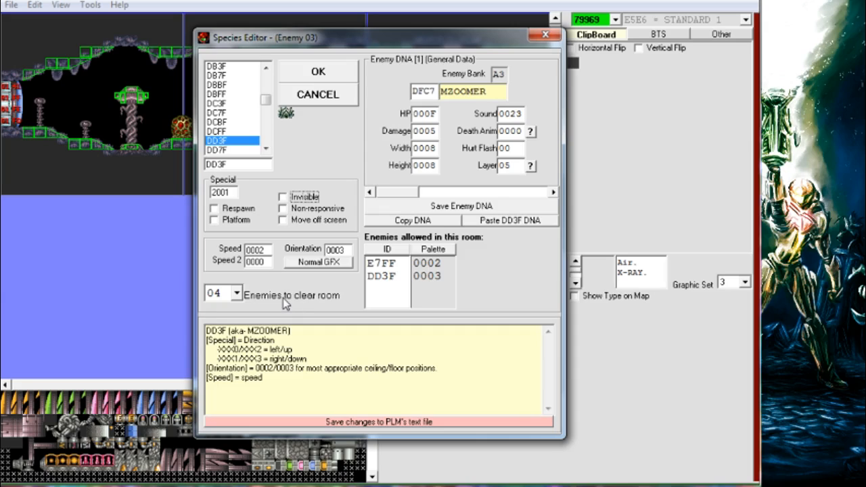
{"action": "left_click", "coordinate": [546, 35]}
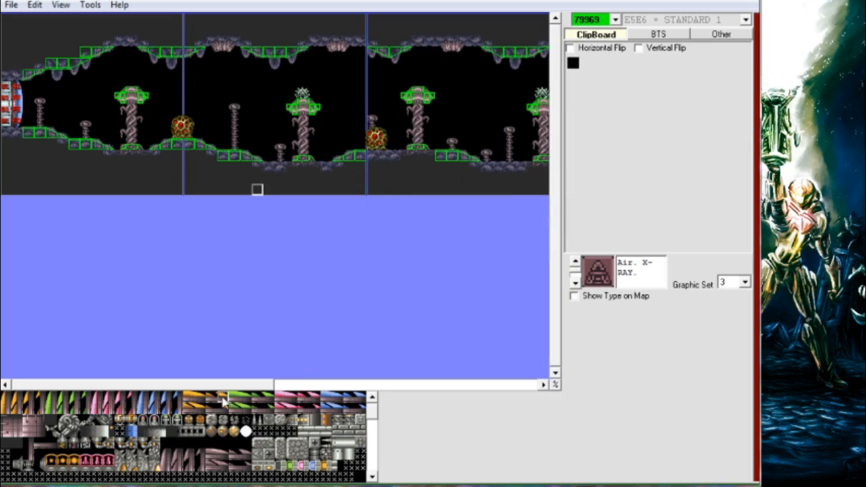
Follow the room doors through 79938 and 79AD9 to room 79B9D.
{"action": "left_click_drag", "start_coordinate": [254, 386], "coordinate": [11, 313]}
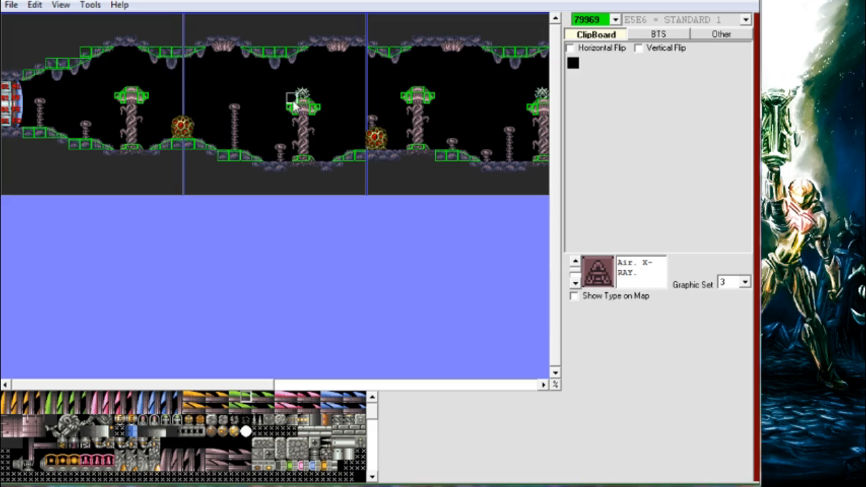
{"action": "right_click", "coordinate": [10, 108]}
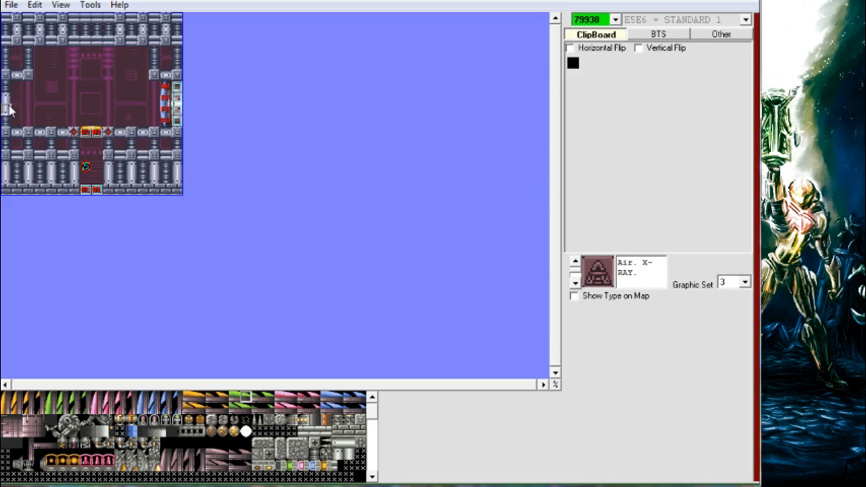
{"action": "right_click", "coordinate": [102, 192]}
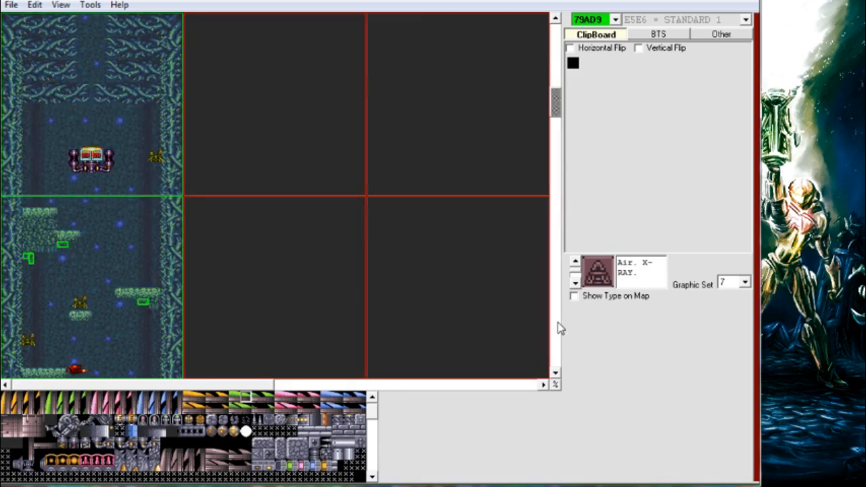
{"action": "right_click", "coordinate": [5, 110]}
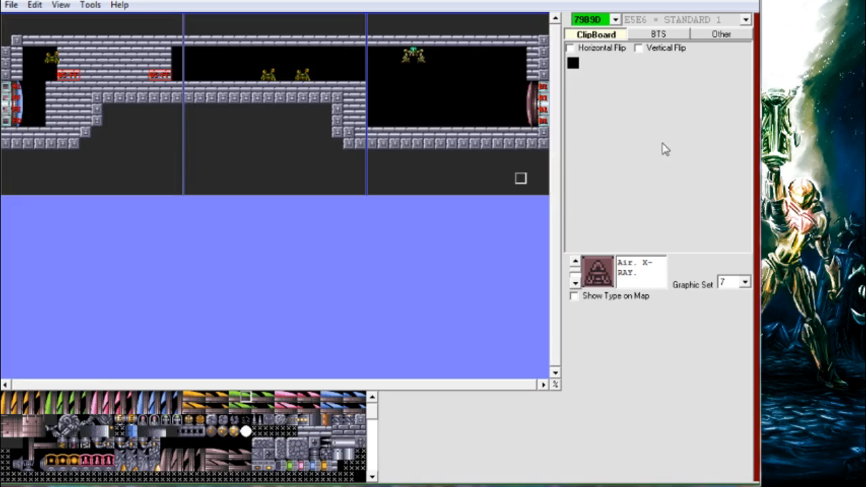
Examine the opening criteria and High value of room 79B9D's grey door (C842), and close its data unchanged.
{"action": "double_click", "coordinate": [520, 98]}
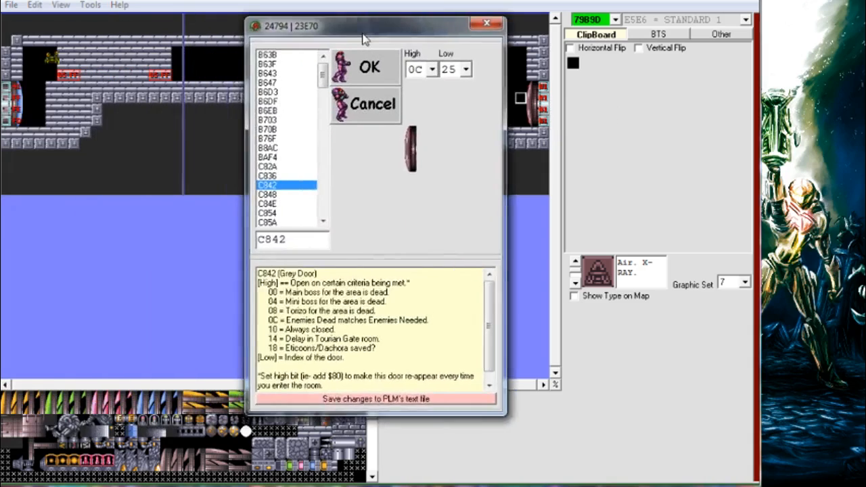
{"action": "left_click_drag", "start_coordinate": [362, 25], "coordinate": [439, 44]}
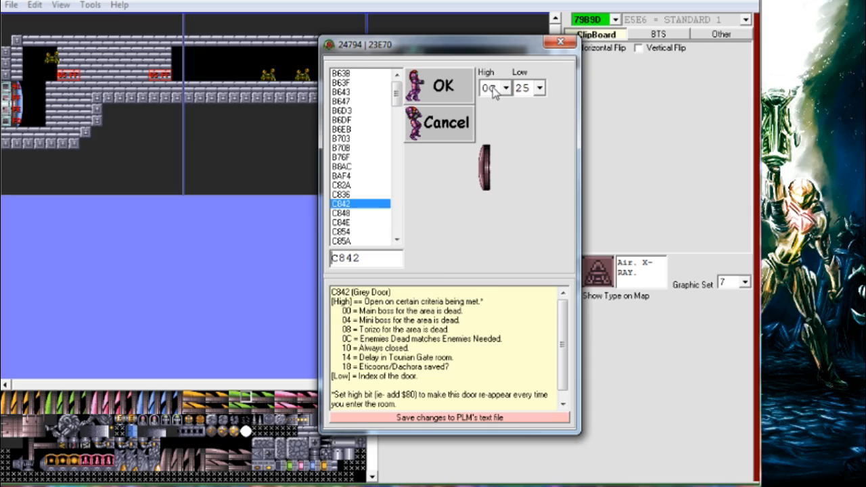
{"action": "left_click", "coordinate": [559, 43]}
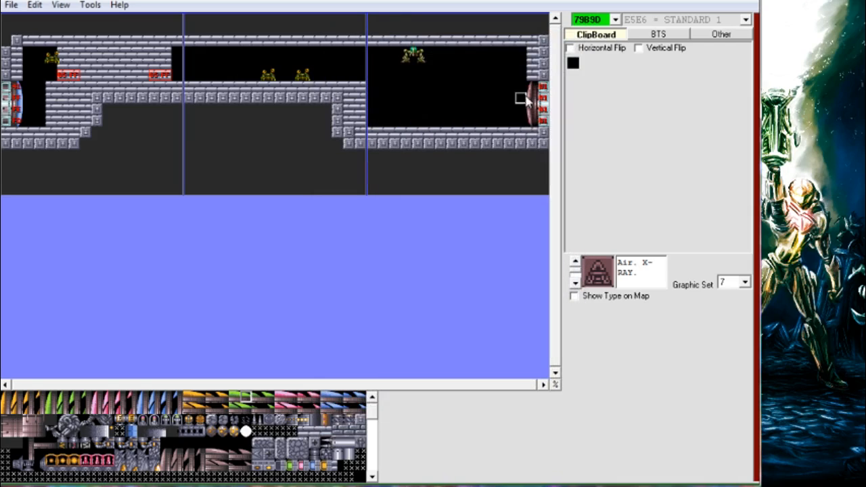
Inspect the enemies-to-clear-room setting in the ceiling enemy SSIDE's species data, and close it unchanged.
{"action": "right_click", "coordinate": [415, 56]}
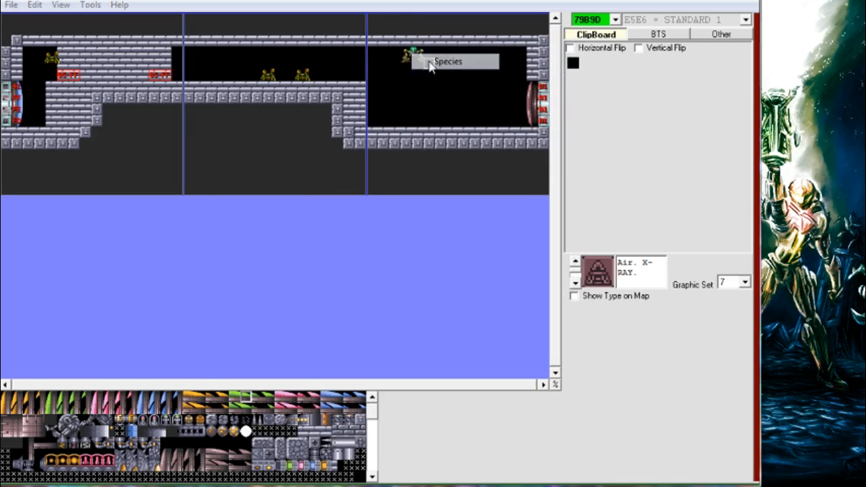
{"action": "left_click", "coordinate": [431, 63]}
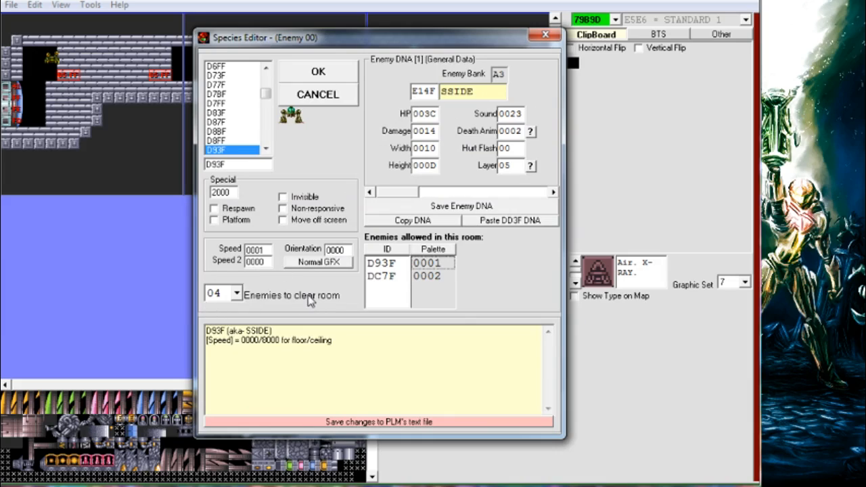
{"action": "left_click", "coordinate": [546, 33]}
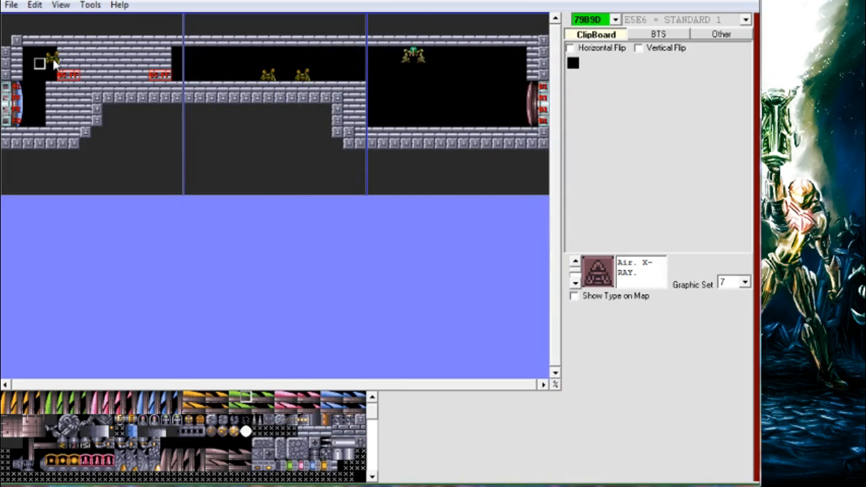
Leave room 79B9D through the grey door, return to room 79969, and reopen the pillar enemy's species data.
{"action": "double_click", "coordinate": [542, 110]}
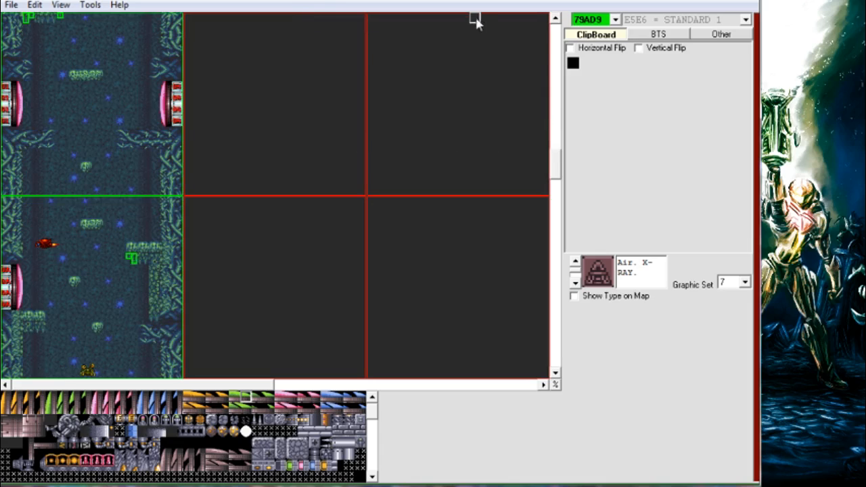
{"action": "right_click", "coordinate": [294, 92]}
{"action": "left_click", "coordinate": [342, 101]}
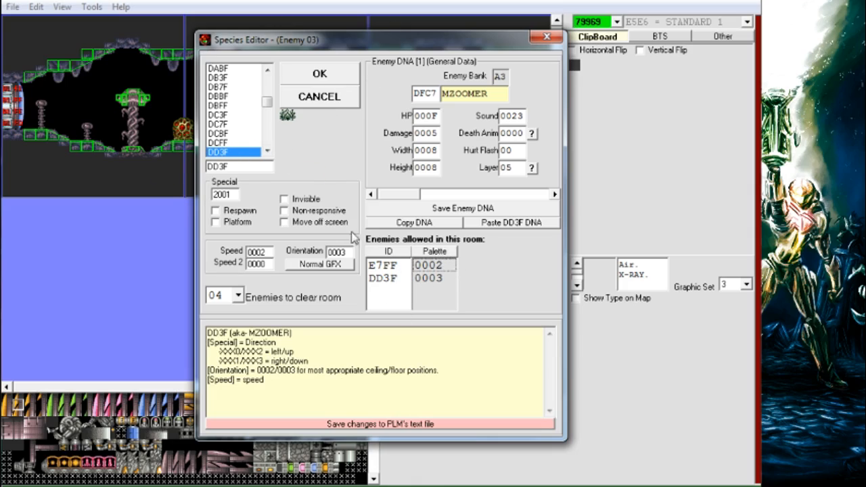
Compare the graphics of the room's allowed enemies E7FF and DD3F by selecting each ID in turn.
{"action": "left_click", "coordinate": [391, 266]}
{"action": "left_click", "coordinate": [390, 279]}
{"action": "left_click", "coordinate": [390, 267]}
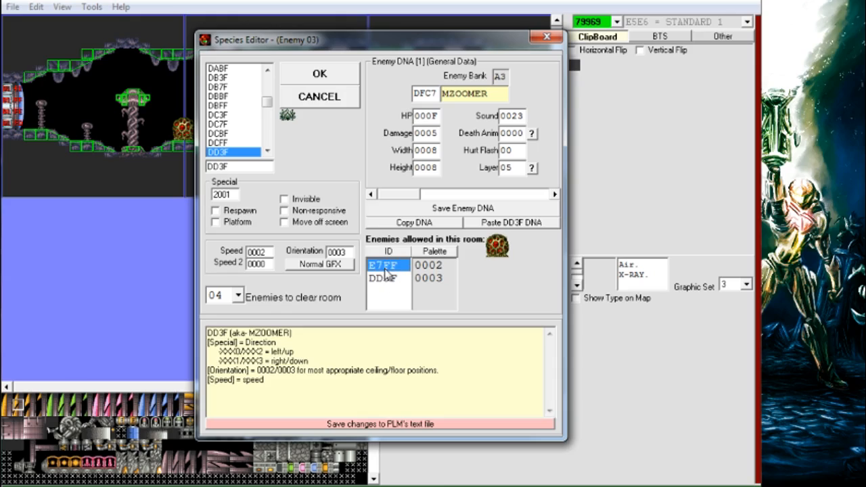
{"action": "left_click", "coordinate": [390, 279]}
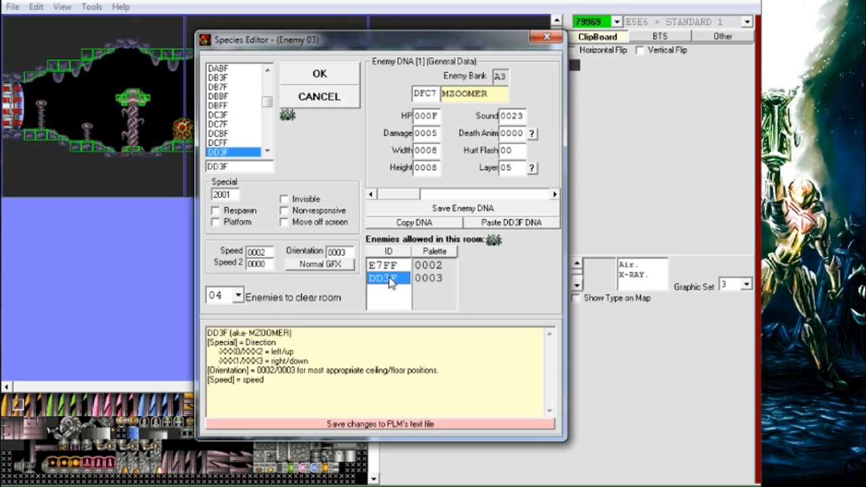
{"action": "left_click", "coordinate": [396, 267]}
{"action": "left_click", "coordinate": [394, 279]}
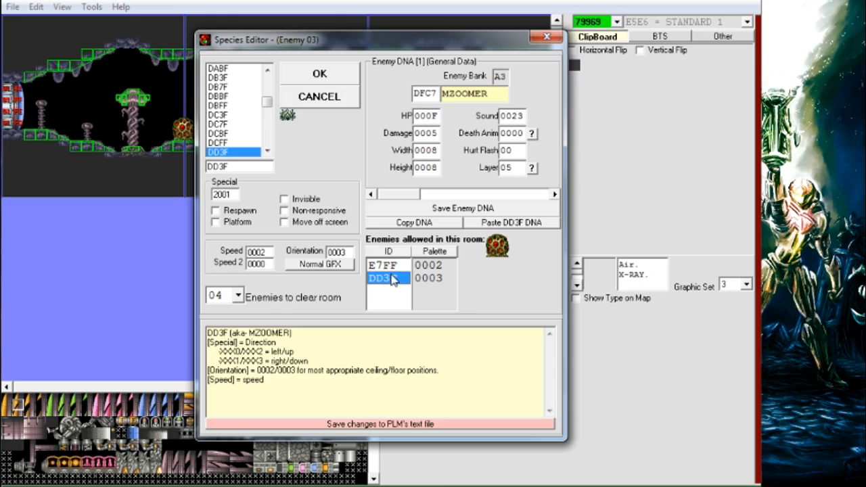
Change the pillar enemy's species to DC7F (ZEELA) and accept the species data.
{"action": "left_click", "coordinate": [229, 143]}
{"action": "left_click", "coordinate": [232, 134]}
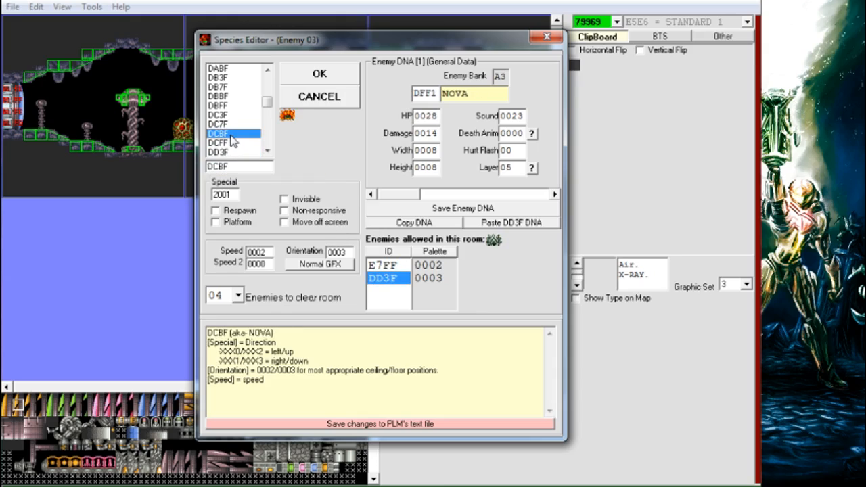
{"action": "left_click", "coordinate": [233, 126]}
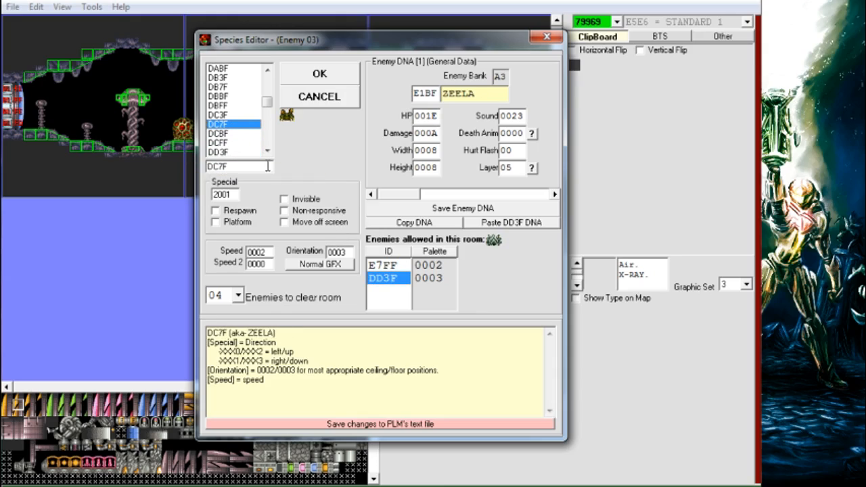
{"action": "left_click", "coordinate": [321, 74]}
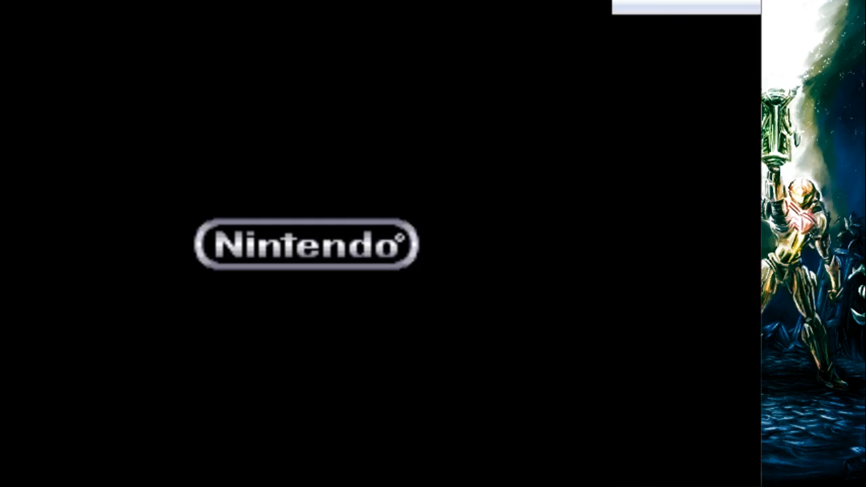
Run the room in the emulator, approach the pillar enemy to check its graphics, and return to the level editor.
{"action": "key", "text": "Right"}
{"action": "key", "text": "shift"}
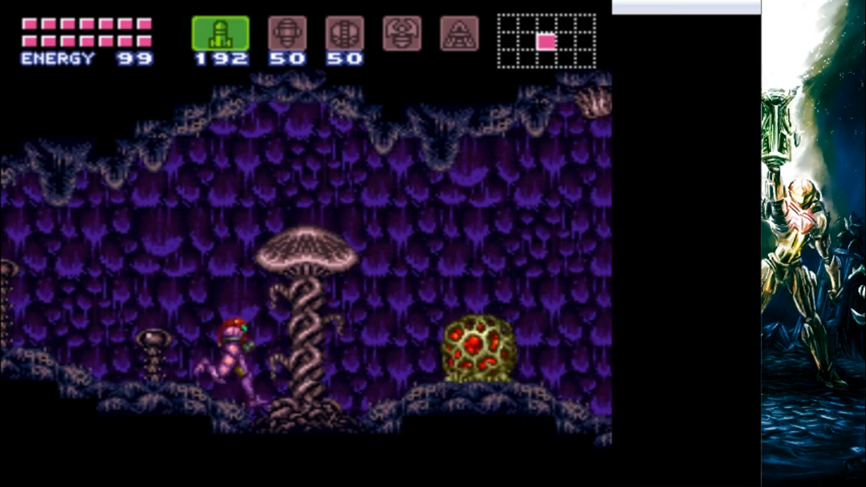
{"action": "key", "text": "x"}
{"action": "key", "text": "Right"}
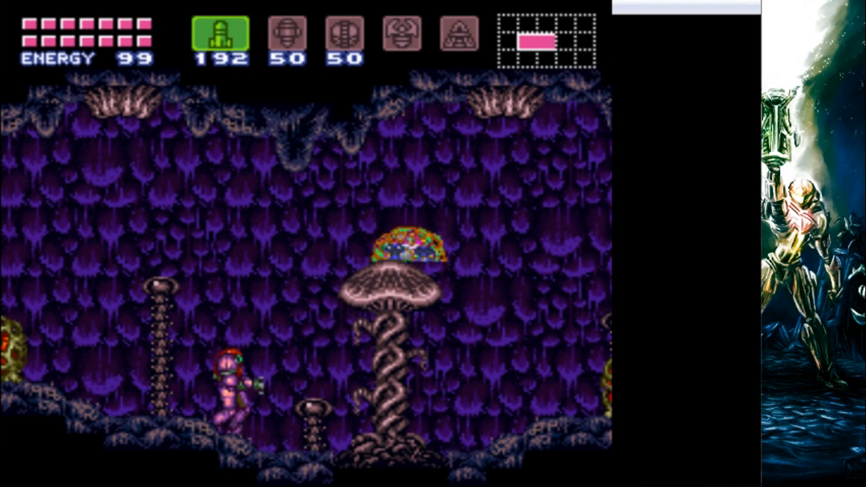
{"action": "key", "text": "alt+F4"}
{"action": "left_click", "coordinate": [491, 202]}
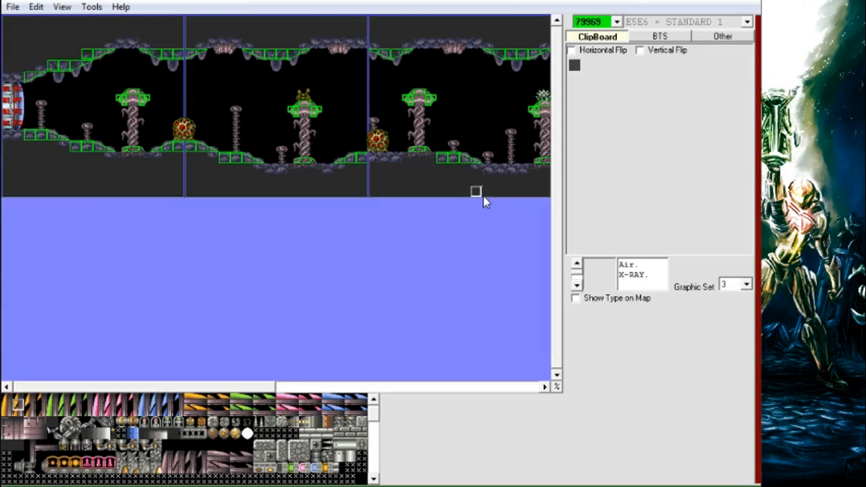
Reopen the pillar enemy's species data and set its species to DD3F (MZOOMER).
{"action": "double_click", "coordinate": [317, 112]}
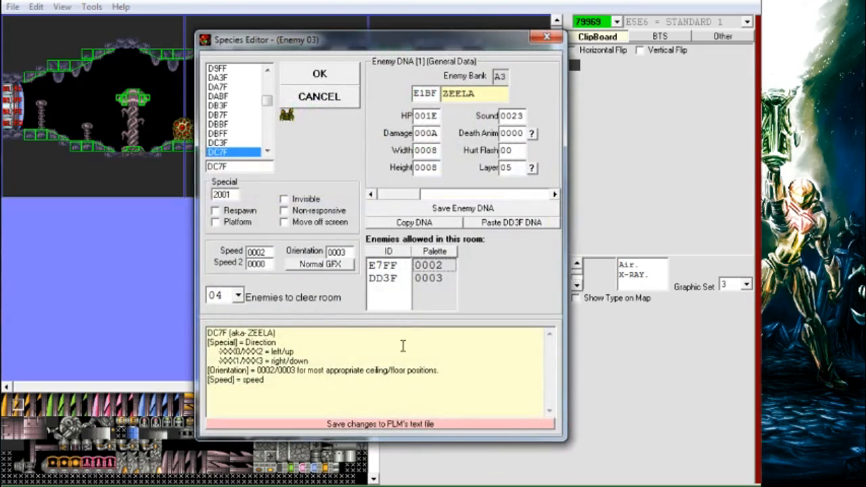
{"action": "key", "text": "Up"}
{"action": "key", "text": "Down"}
{"action": "key", "text": "Down"}
{"action": "key", "text": "Down"}
{"action": "key", "text": "Down"}
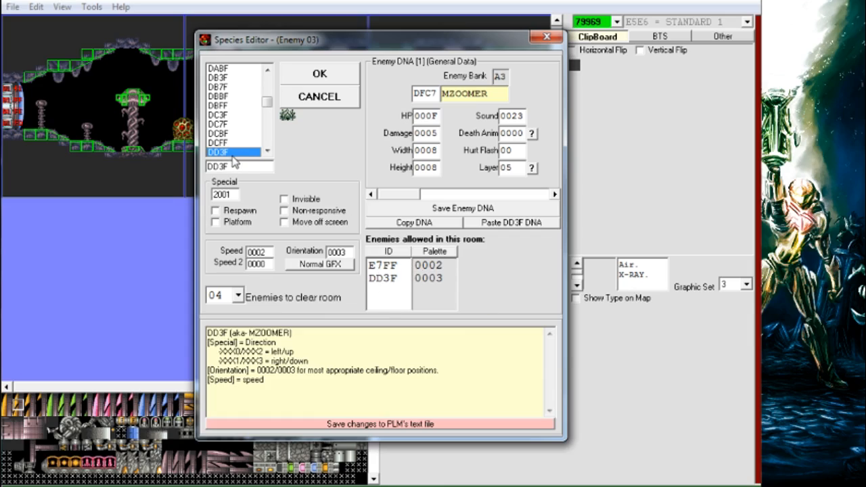
Remove DD3F from the room's allowed enemies, add it back, then remove it again and accept the species data.
{"action": "double_click", "coordinate": [381, 278]}
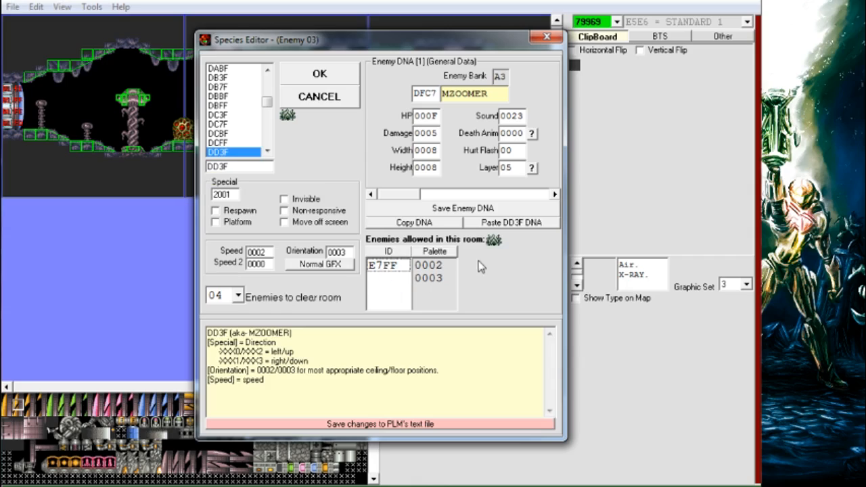
{"action": "double_click", "coordinate": [222, 152]}
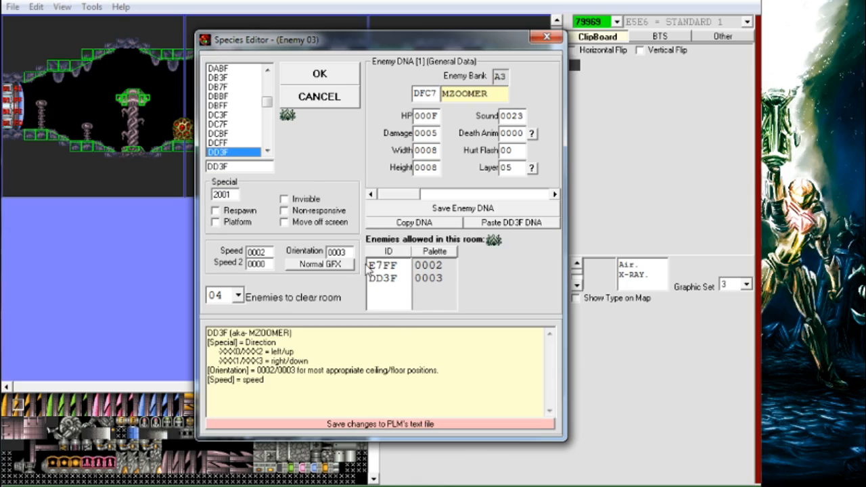
{"action": "double_click", "coordinate": [390, 278]}
{"action": "left_click", "coordinate": [320, 73]}
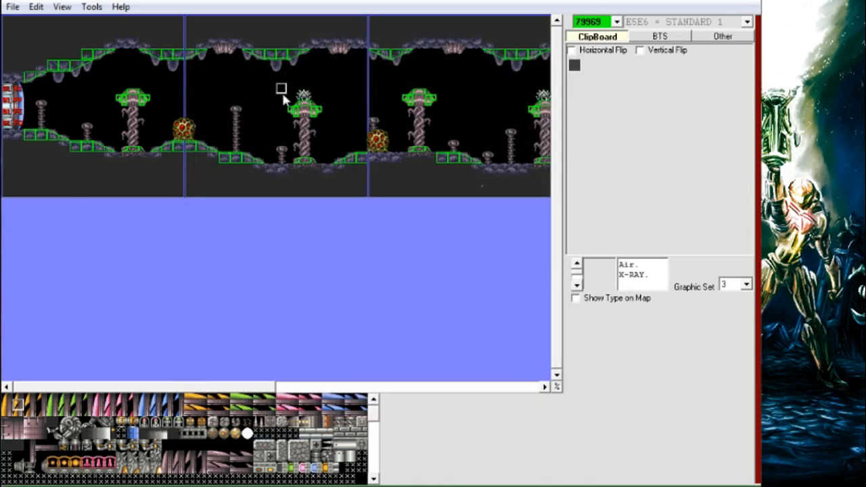
Reopen the pillar enemy's species data, add DD3F to the room's allowed enemies and accept.
{"action": "right_click", "coordinate": [306, 94]}
{"action": "left_click", "coordinate": [324, 107]}
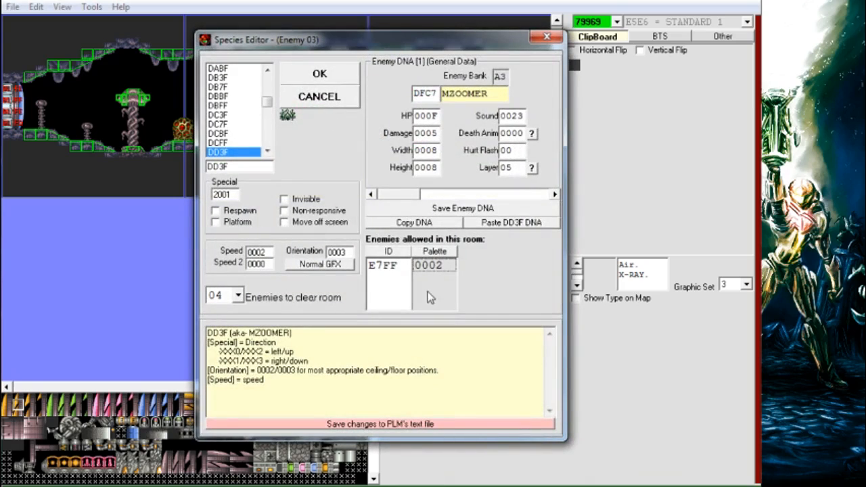
{"action": "double_click", "coordinate": [218, 153]}
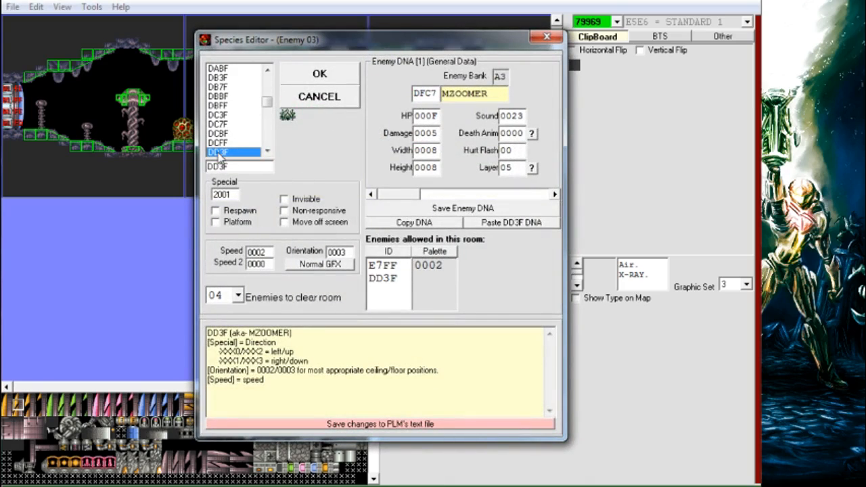
{"action": "left_click", "coordinate": [332, 78]}
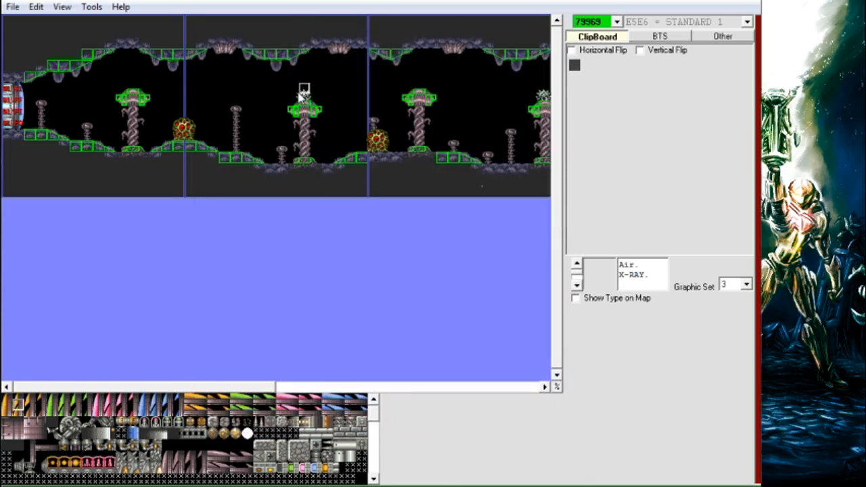
Reopen the pillar enemy's species data and set the palette of allowed enemy DD3F to 0003.
{"action": "right_click", "coordinate": [301, 93]}
{"action": "left_click", "coordinate": [316, 107]}
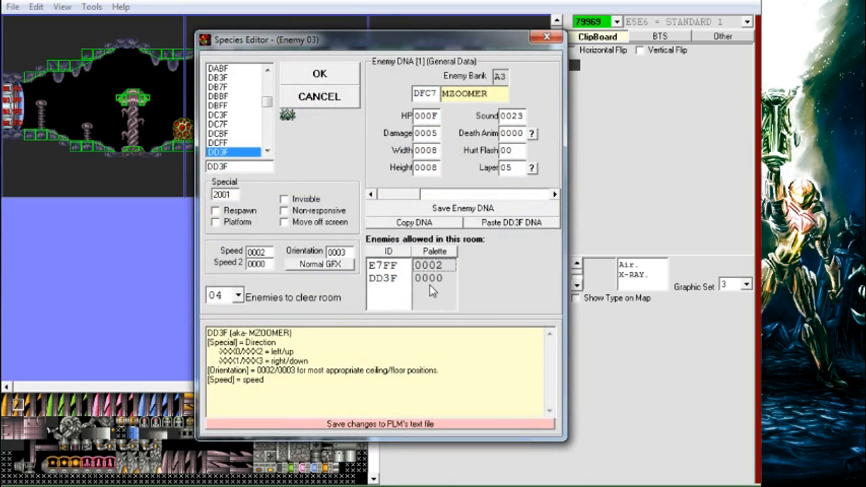
{"action": "double_click", "coordinate": [430, 279]}
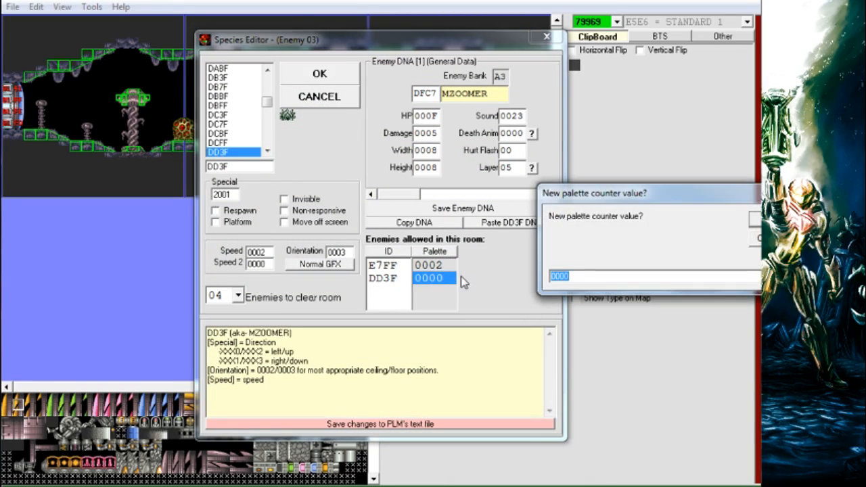
{"action": "key", "text": "End"}
{"action": "key", "text": "BackSpace"}
{"action": "type", "text": "3"}
{"action": "key", "text": "Return"}
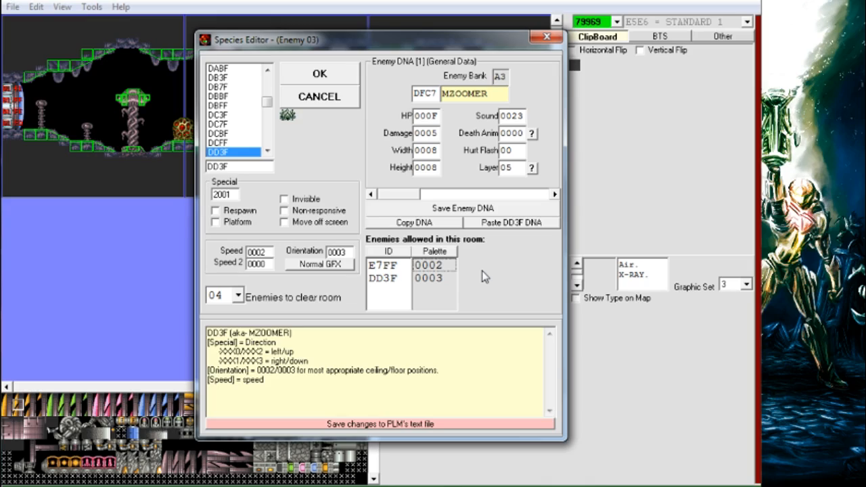
Set the palette of allowed enemy DD3F to 0006 and accept the species data.
{"action": "double_click", "coordinate": [439, 279]}
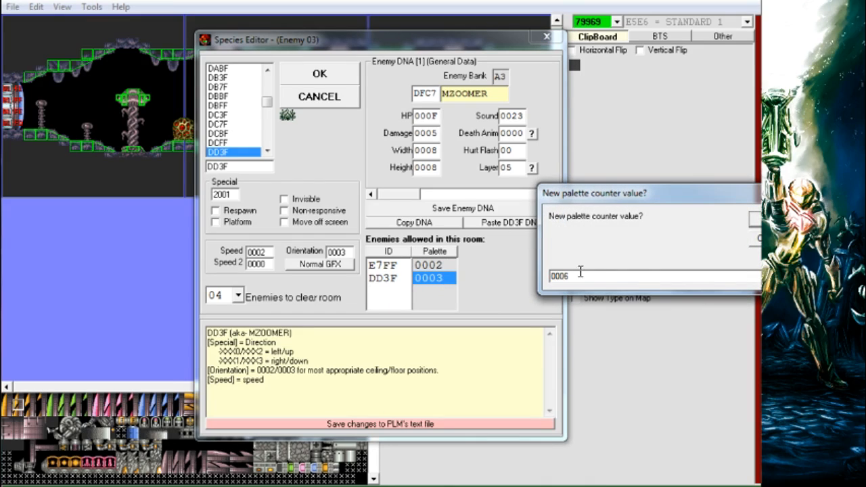
{"action": "key", "text": "Return"}
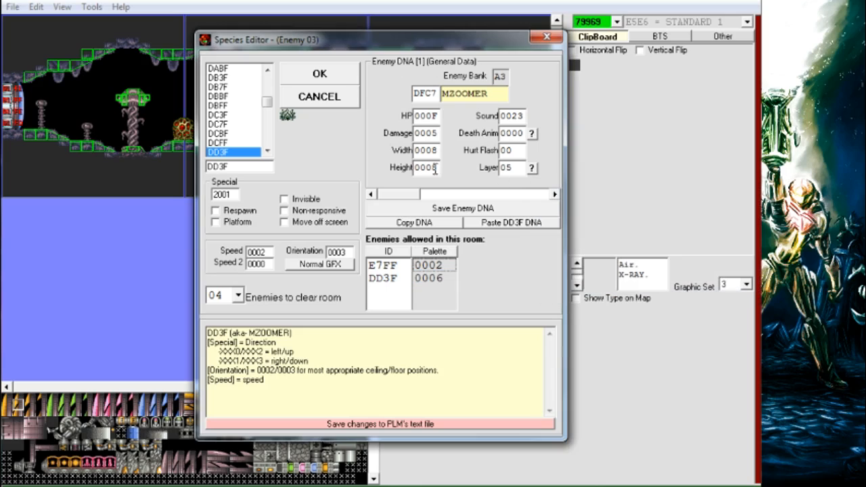
{"action": "left_click", "coordinate": [320, 75]}
Test the room in the emulator from beside the blue door, approach the pillar enemy and fire a missile at it.
{"action": "left_click", "coordinate": [73, 125], "text": "ctrl"}
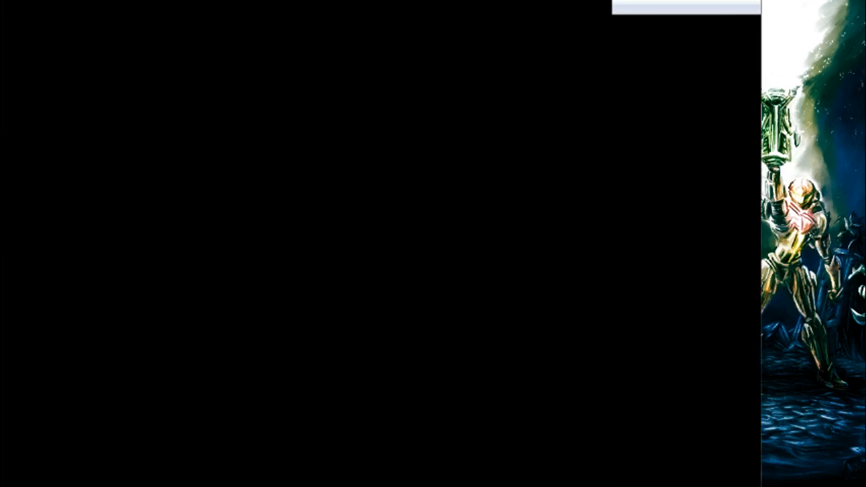
{"action": "key", "text": "Right"}
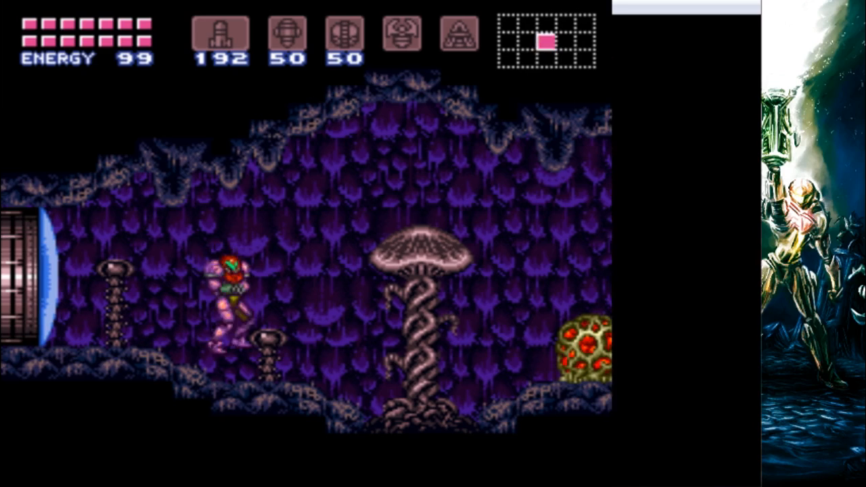
{"action": "key", "text": "x"}
{"action": "key", "text": "Right"}
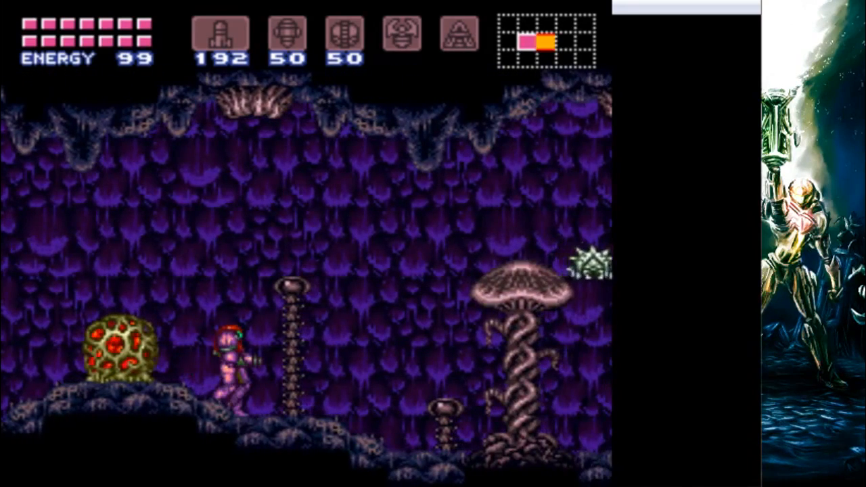
{"action": "key", "text": "space"}
{"action": "key", "text": "z"}
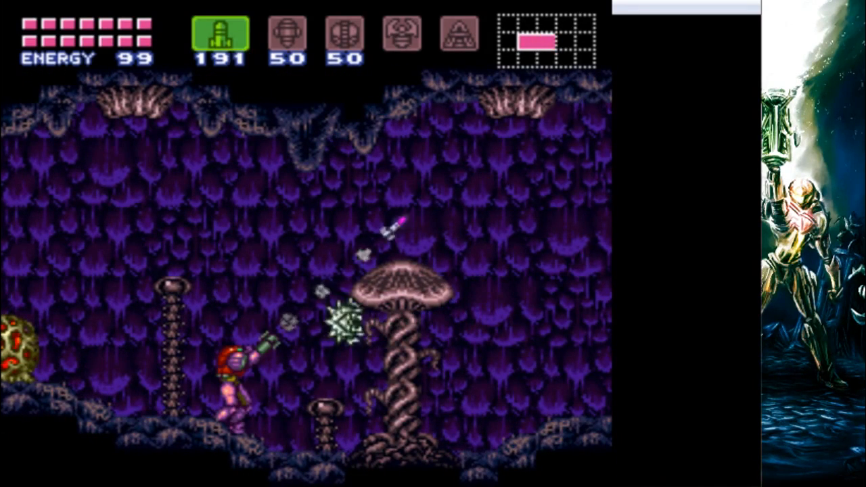
Disable the Spazer, Plasma and Ice beams in Samus's equipment screen and resume the game.
{"action": "key", "text": "Return"}
{"action": "key", "text": "s"}
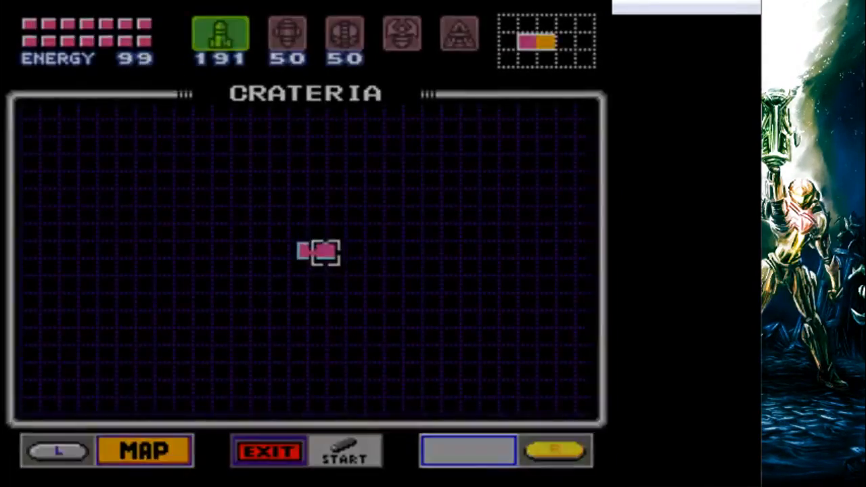
{"action": "key", "text": "Down"}
{"action": "key", "text": "Down"}
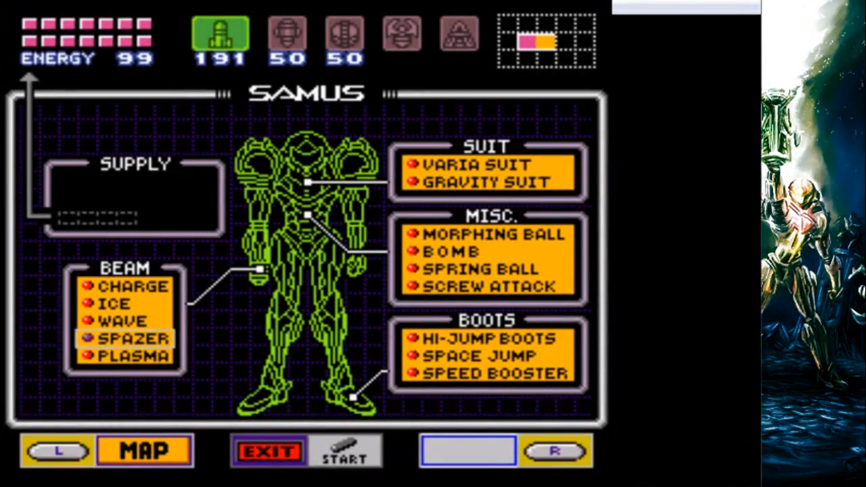
{"action": "key", "text": "x"}
{"action": "key", "text": "Down"}
{"action": "key", "text": "x"}
{"action": "key", "text": "Up"}
{"action": "key", "text": "Up"}
{"action": "key", "text": "Up"}
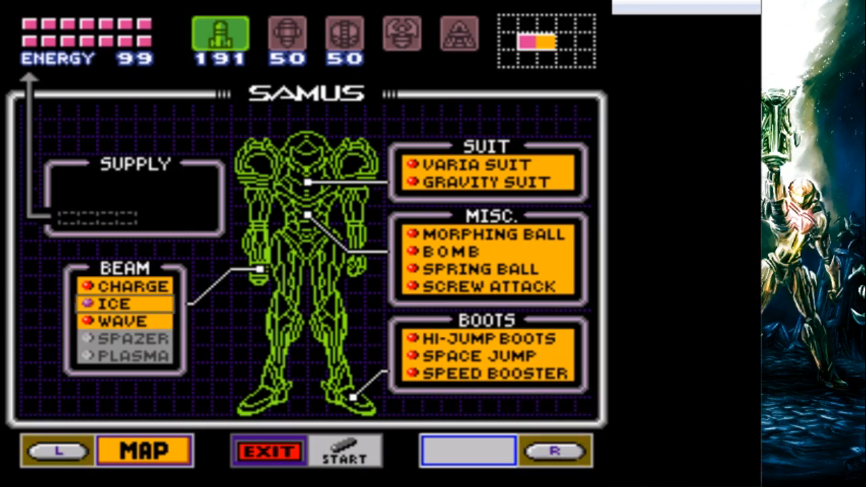
{"action": "key", "text": "Return"}
Deselect missiles and fire beam shots at the pillar enemy to check its palette and reaction.
{"action": "key", "text": "s"}
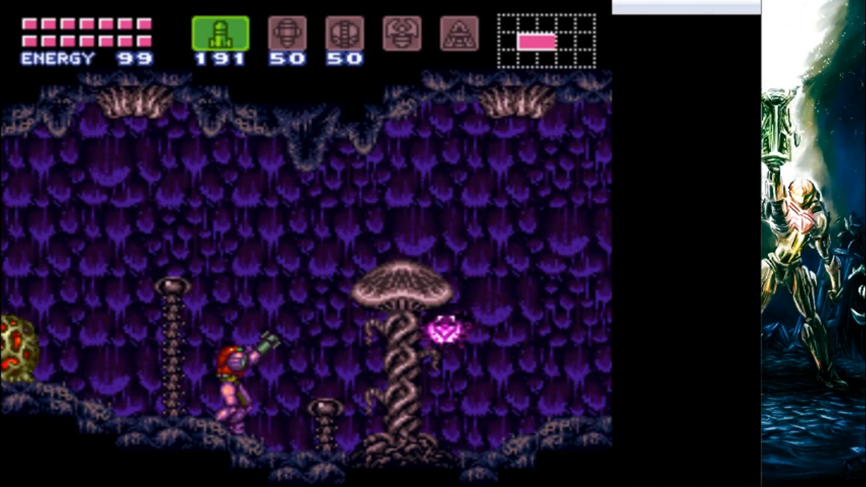
{"action": "key", "text": "a"}
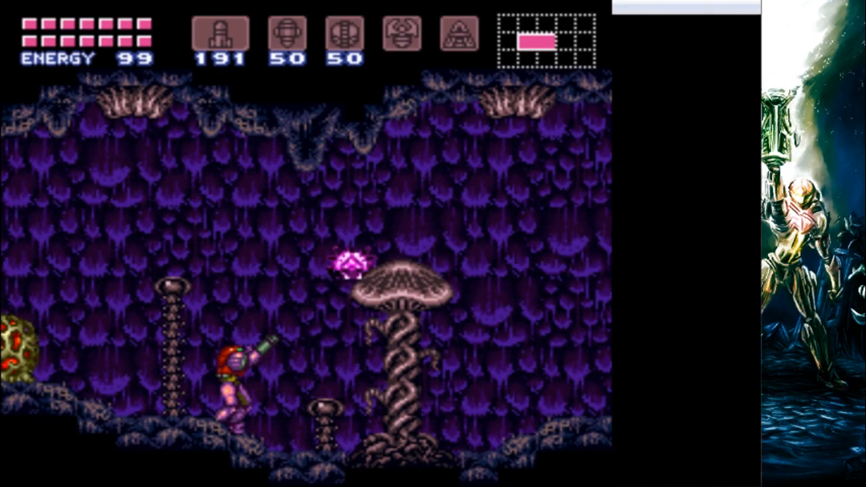
{"action": "key", "text": "s"}
{"action": "key", "text": "x"}
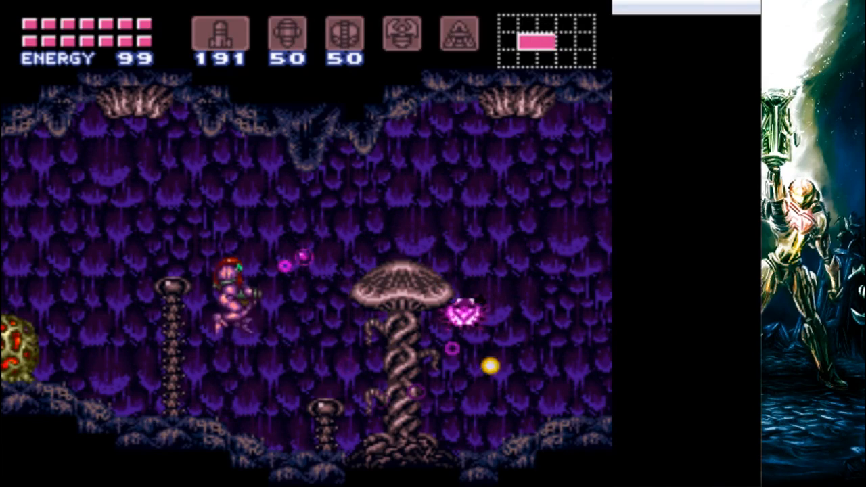
{"action": "key", "text": "s"}
{"action": "key", "text": "s"}
{"action": "key", "text": "s"}
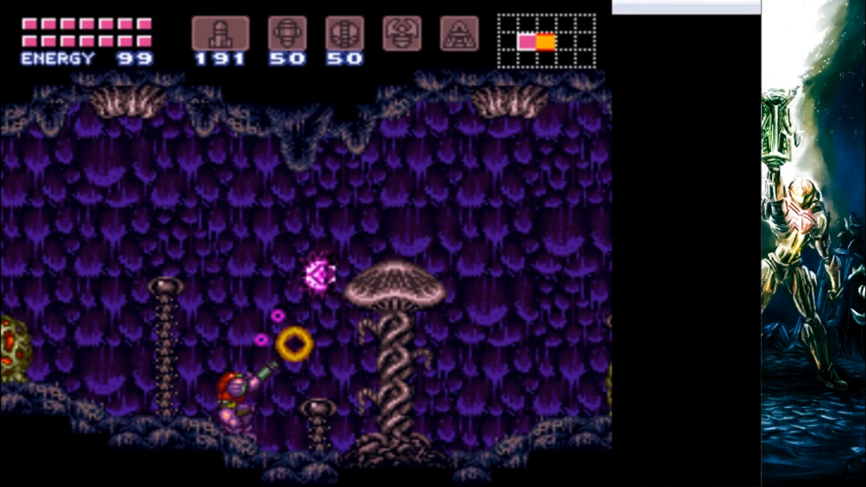
{"action": "key", "text": "s"}
Toggle the Spazer, Wave and Plasma beams in Samus's equipment screen and resume the game.
{"action": "key", "text": "Return"}
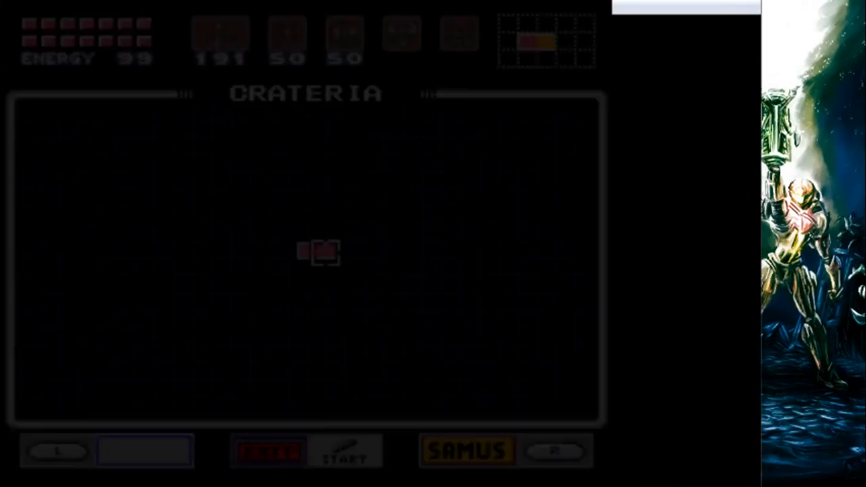
{"action": "key", "text": "c"}
{"action": "key", "text": "Down"}
{"action": "key", "text": "Down"}
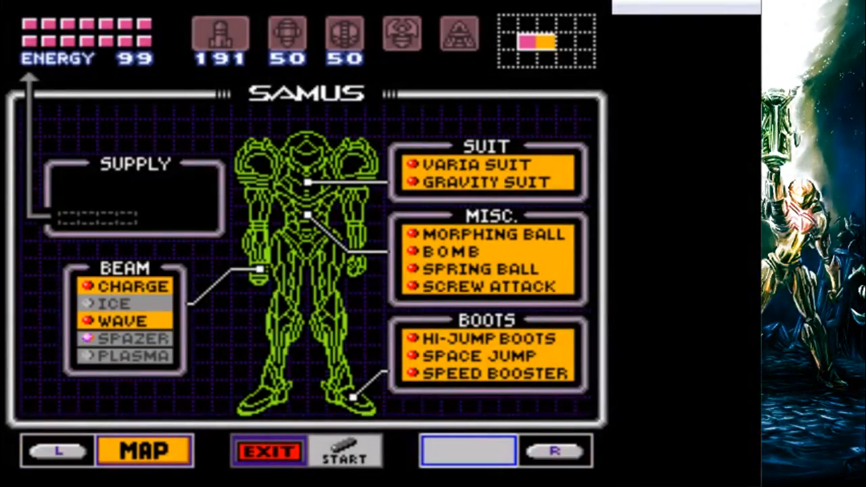
{"action": "key", "text": "x"}
{"action": "key", "text": "Up"}
{"action": "key", "text": "x"}
{"action": "key", "text": "Down"}
{"action": "key", "text": "Down"}
{"action": "key", "text": "x"}
{"action": "key", "text": "Return"}
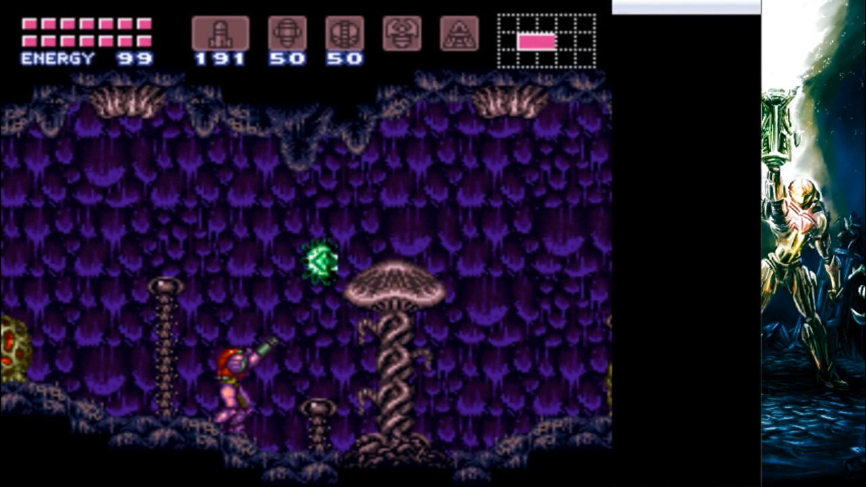
Check the pillar enemy's palette with the changed beams and return to the room editor.
{"action": "key", "text": "Right"}
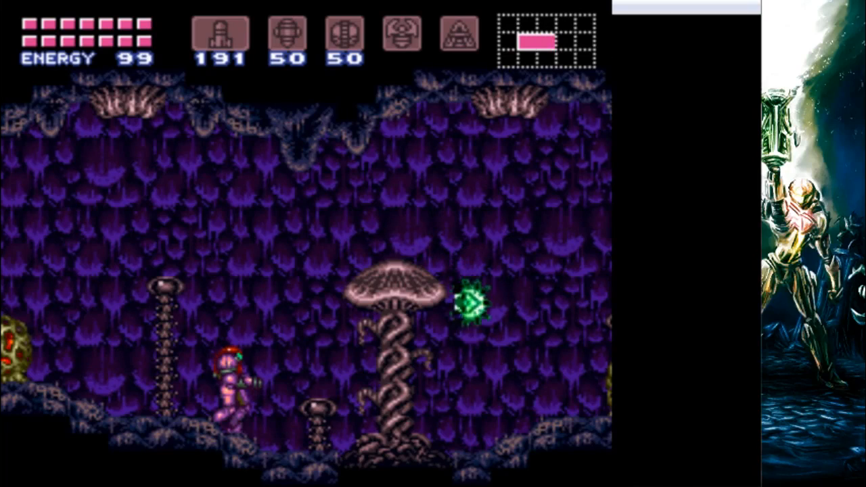
{"action": "key", "text": "Escape"}
{"action": "left_click", "coordinate": [741, 253]}
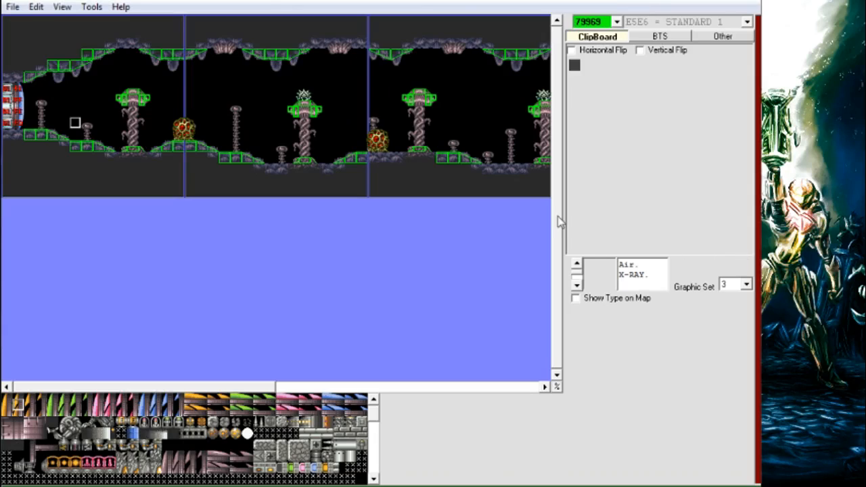
Open the species data of the enemy on the second mushroom pillar and set DD3F's palette to 0003.
{"action": "right_click", "coordinate": [301, 93]}
{"action": "left_click", "coordinate": [315, 107]}
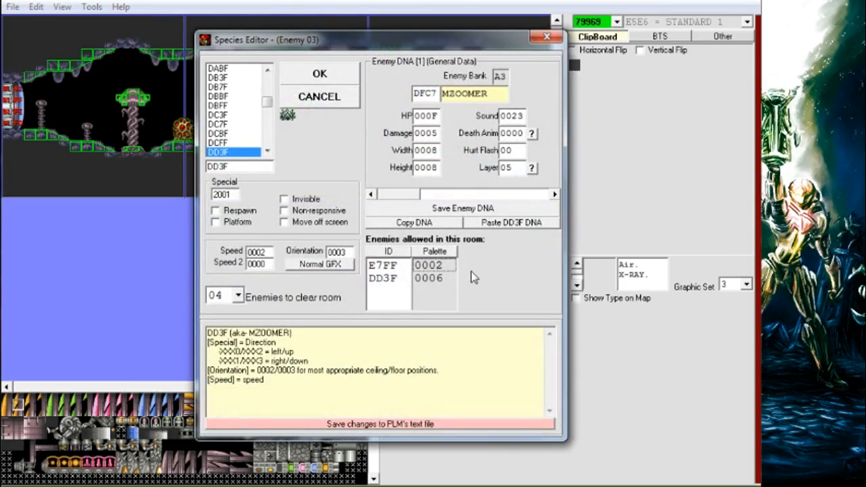
{"action": "double_click", "coordinate": [436, 281]}
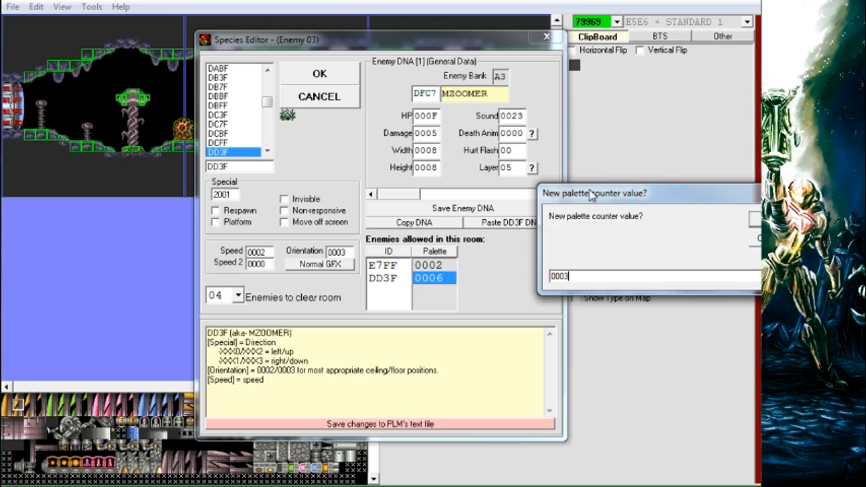
{"action": "left_click", "coordinate": [755, 220]}
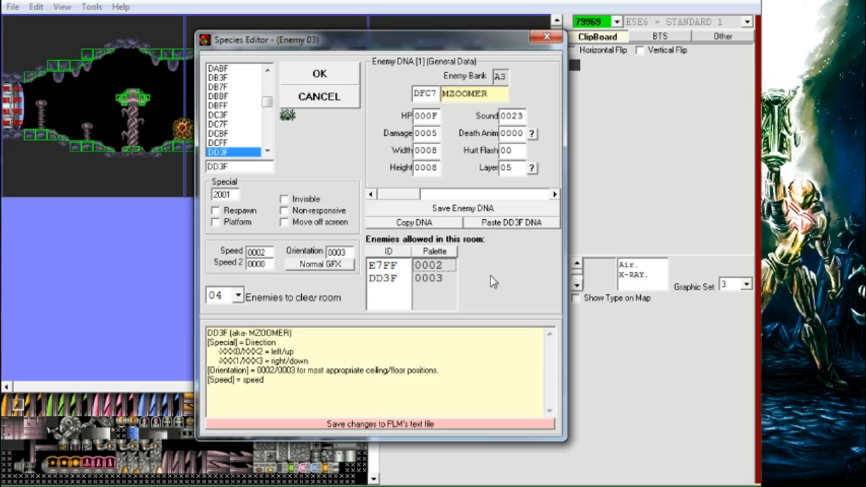
Set the palette of allowed enemy DD3F to 0002 and accept the species data.
{"action": "double_click", "coordinate": [427, 277]}
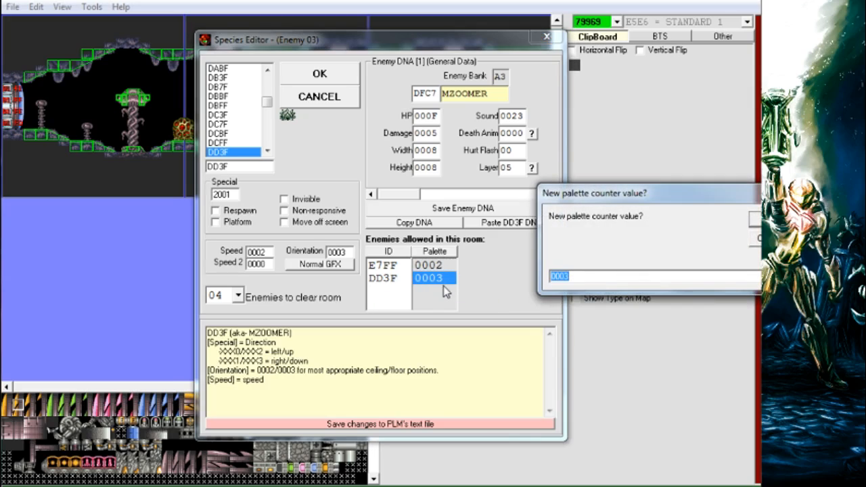
{"action": "key", "text": "End"}
{"action": "key", "text": "BackSpace"}
{"action": "type", "text": "2"}
{"action": "key", "text": "Return"}
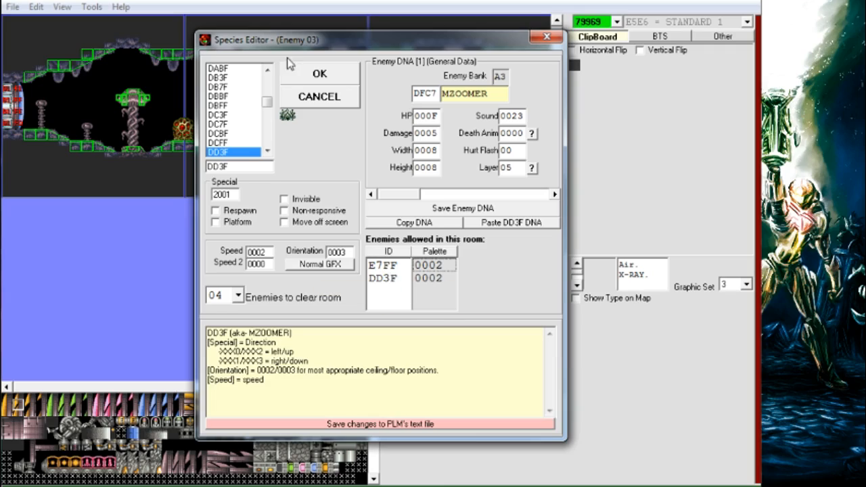
{"action": "left_click", "coordinate": [390, 283]}
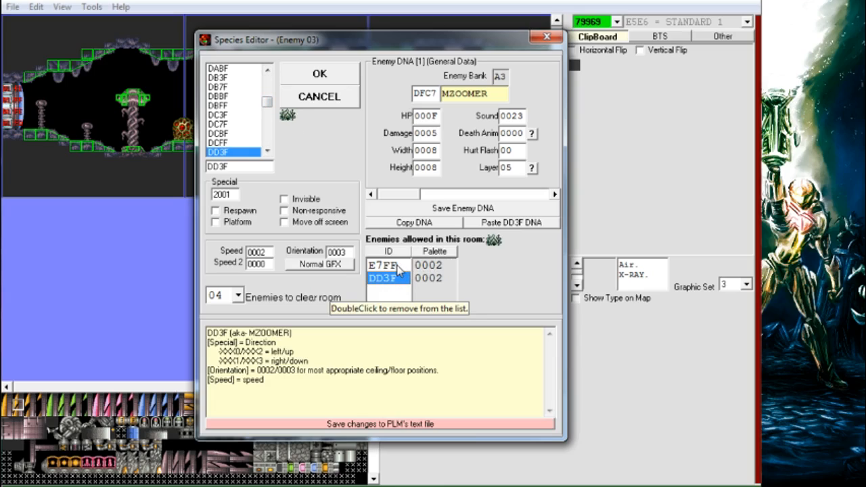
{"action": "left_click", "coordinate": [321, 81]}
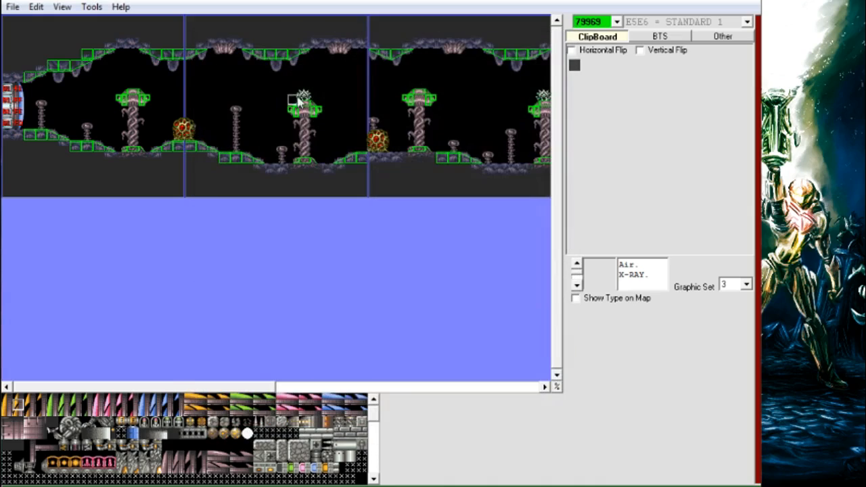
Test the room in the emulator from beside the blue door, jumping past the first mushroom pillar to the round enemy.
{"action": "middle_click", "coordinate": [75, 111]}
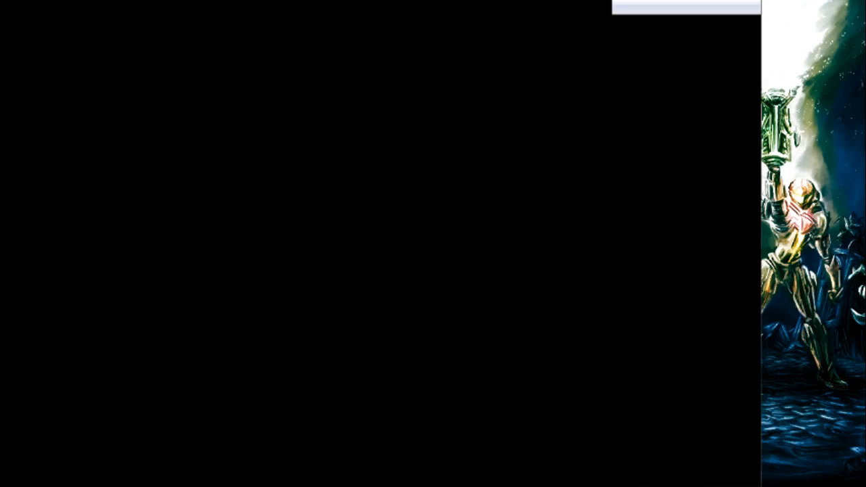
{"action": "key", "text": "Tab"}
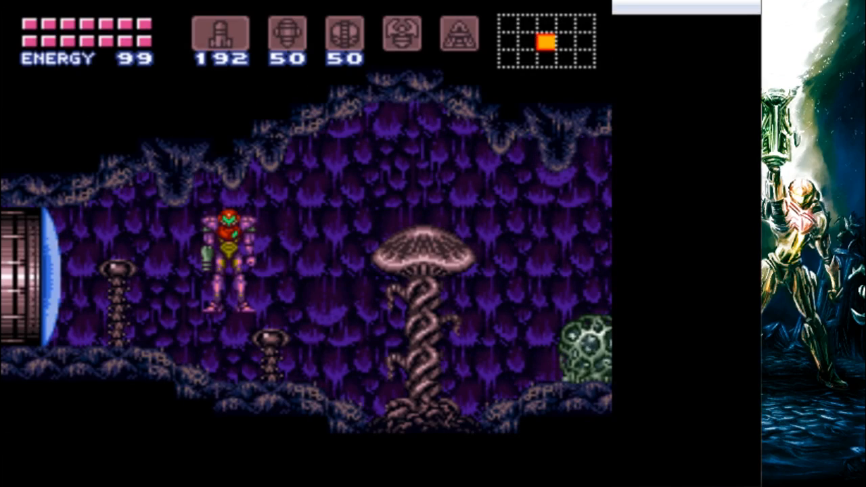
{"action": "key", "text": "Right"}
{"action": "key", "text": "Right"}
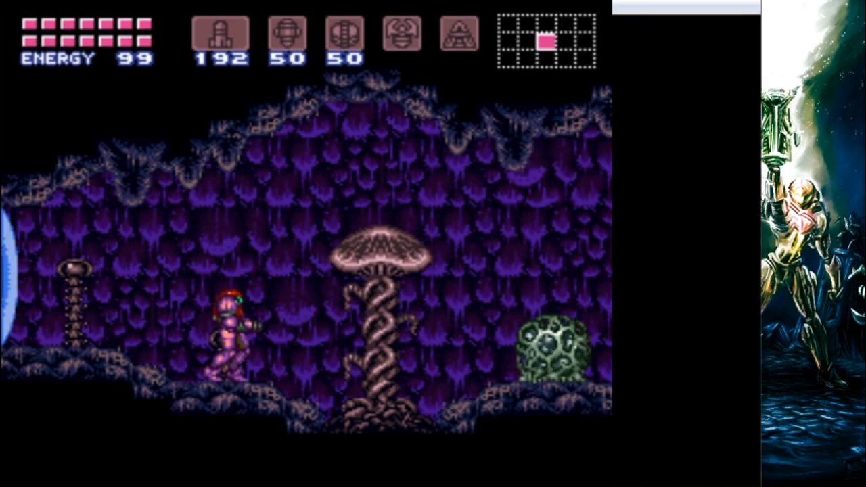
{"action": "key", "text": "Right"}
{"action": "key", "text": "space"}
{"action": "key", "text": "Right"}
{"action": "key", "text": "v"}
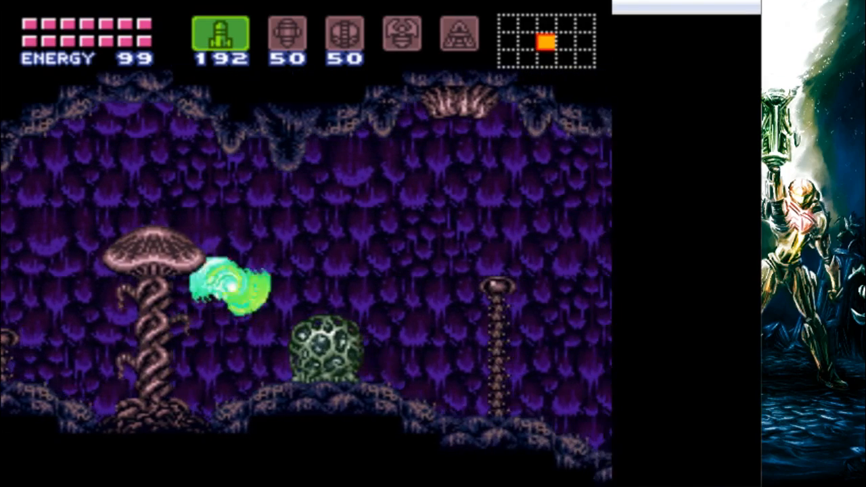
Compare the palettes of the round enemy and the pillar enemy, and return to the room editor.
{"action": "key", "text": "s"}
{"action": "key", "text": "Left"}
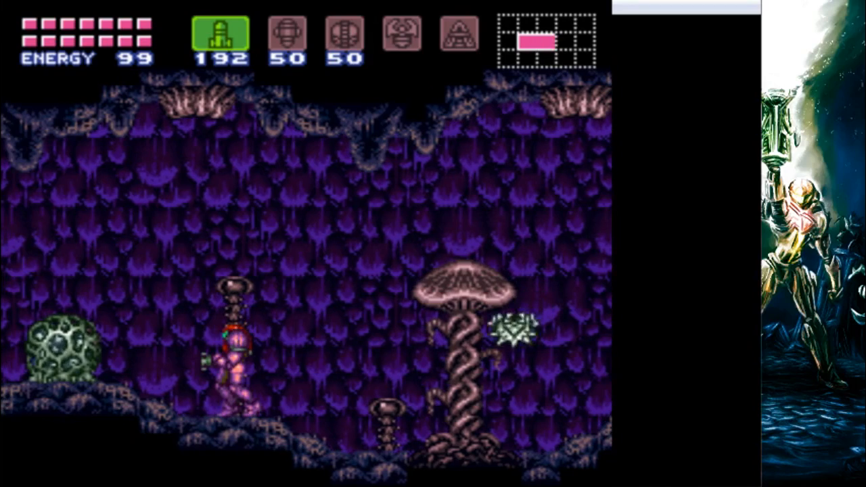
{"action": "key", "text": "Right"}
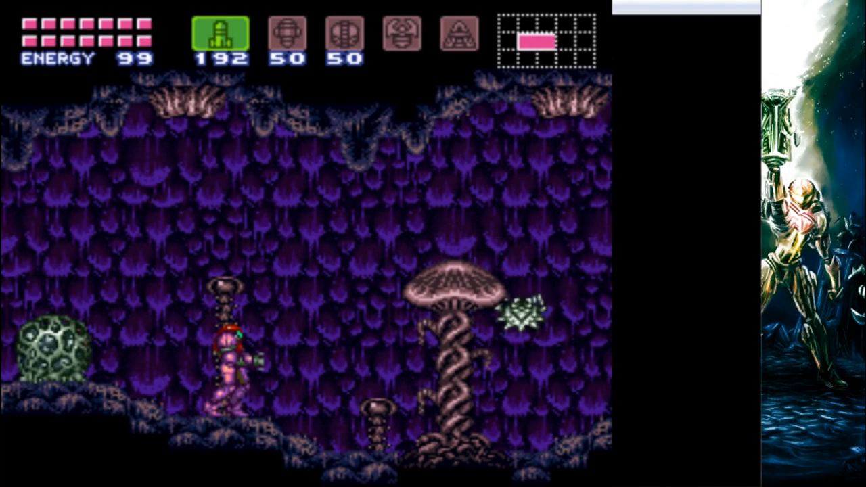
{"action": "key", "text": "alt+F4"}
{"action": "left_click", "coordinate": [511, 186]}
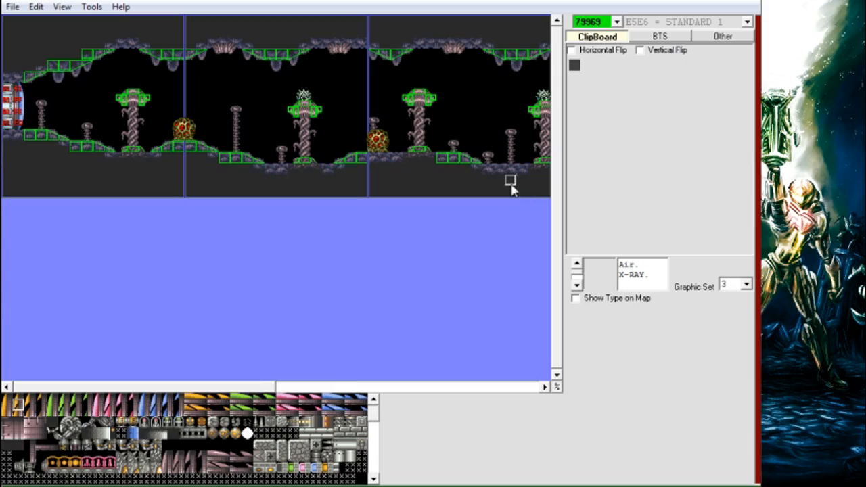
{"action": "right_click", "coordinate": [303, 96]}
{"action": "left_click", "coordinate": [311, 101]}
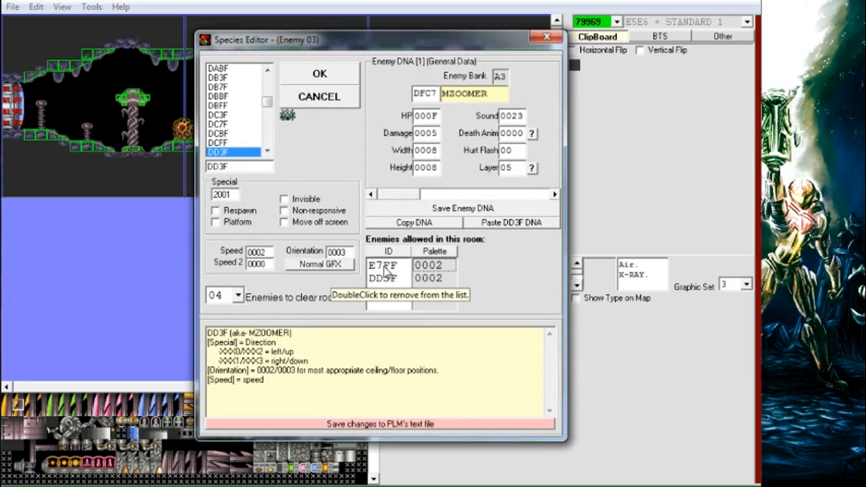
{"action": "left_click", "coordinate": [547, 36]}
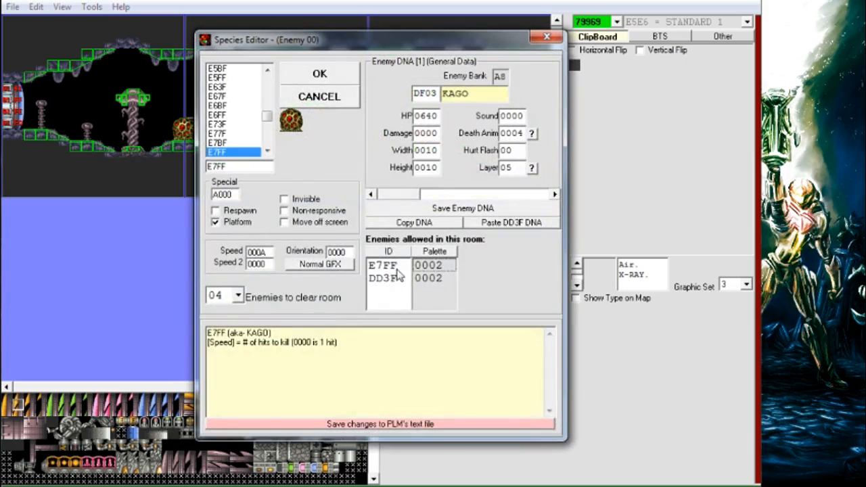
Remove E7FF from the room's allowed enemies and add it again after DD3F, accepting the round enemy's species data each time.
{"action": "double_click", "coordinate": [392, 266]}
{"action": "left_click", "coordinate": [323, 76]}
{"action": "right_click", "coordinate": [178, 134]}
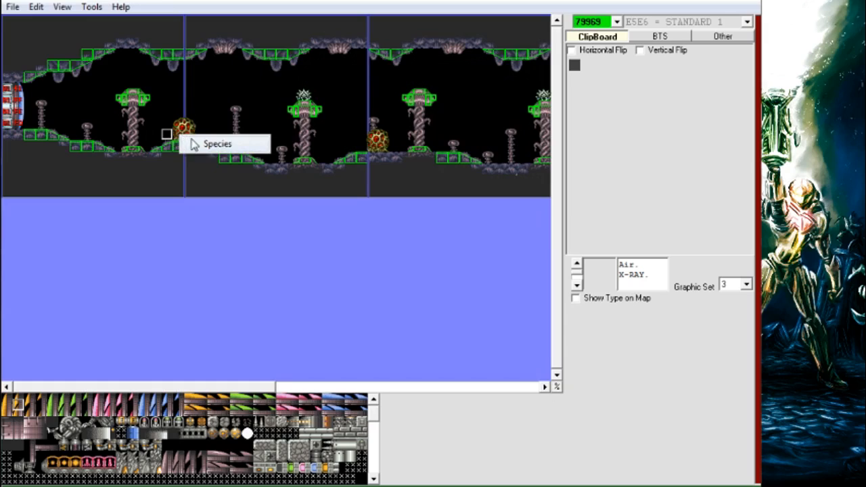
{"action": "left_click", "coordinate": [207, 143]}
{"action": "double_click", "coordinate": [248, 155]}
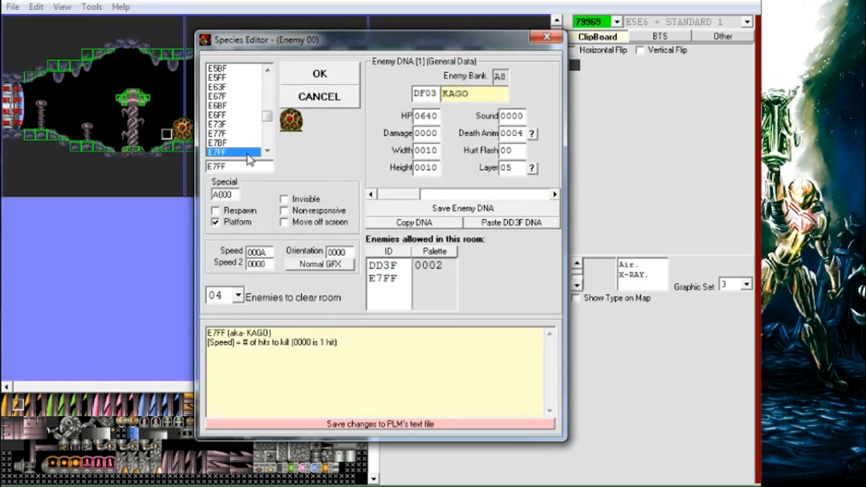
{"action": "left_click", "coordinate": [319, 75]}
Reopen the round enemy's species data, set allowed enemy E7FF's palette to 0002 and accept it.
{"action": "right_click", "coordinate": [180, 133]}
{"action": "left_click", "coordinate": [206, 143]}
{"action": "left_click", "coordinate": [432, 279]}
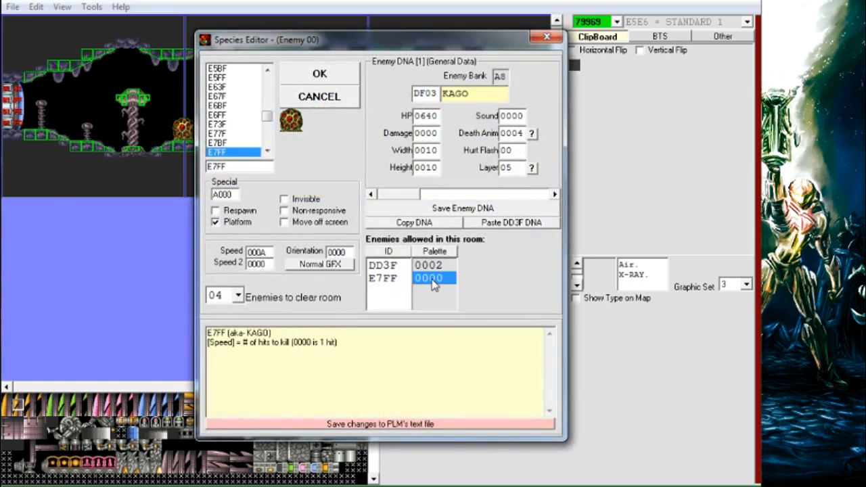
{"action": "double_click", "coordinate": [432, 280]}
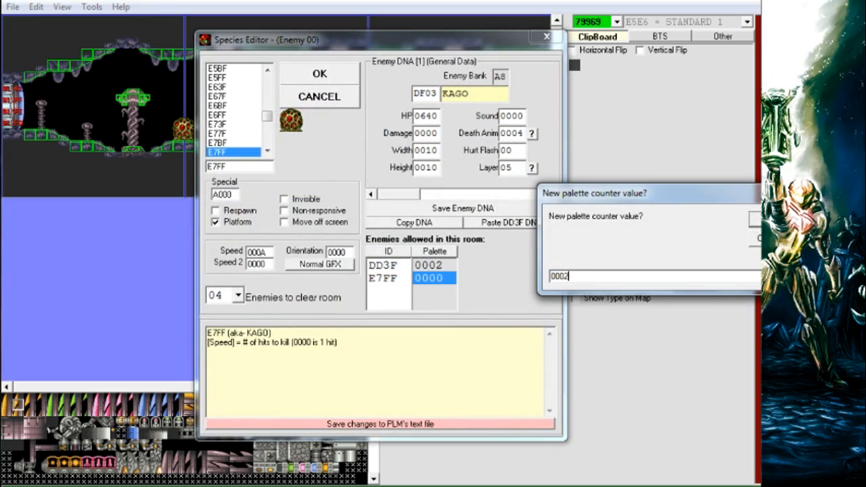
{"action": "key", "text": "Return"}
{"action": "left_click", "coordinate": [308, 81]}
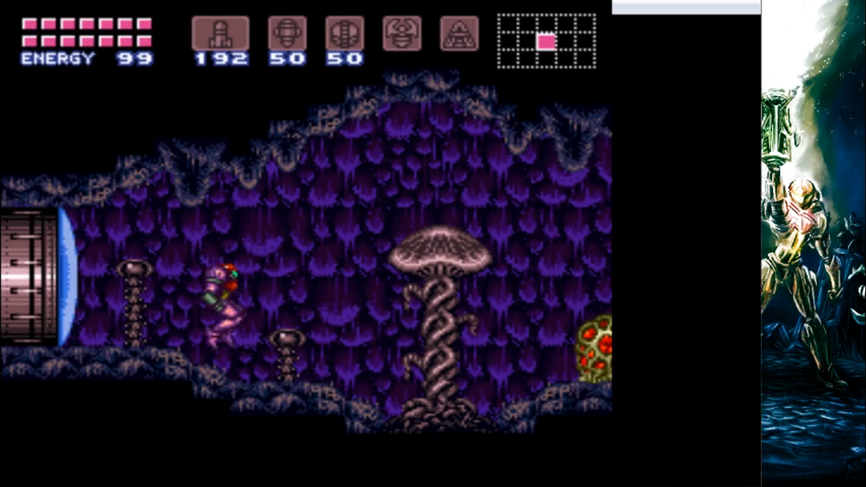
Test the reordered enemy list in game, jumping over the round enemy toward the second mushroom pillar.
{"action": "key", "text": "space"}
{"action": "key", "text": "x"}
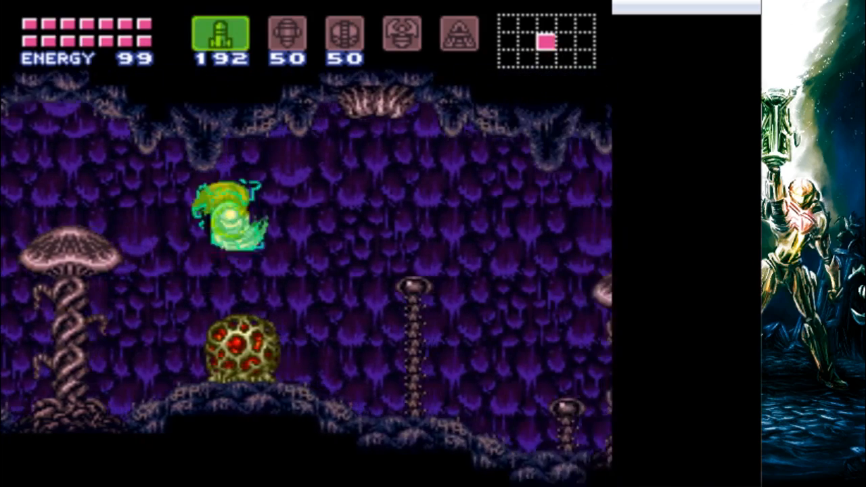
{"action": "key", "text": "Right"}
{"action": "key", "text": "s"}
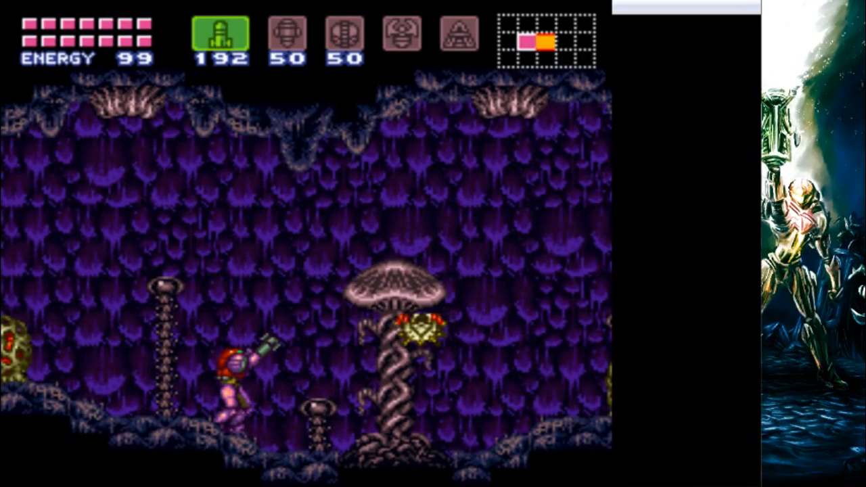
Fire missiles at the pillar enemy to check its palette and reaction, and return to the room editor.
{"action": "key", "text": "Right"}
{"action": "key", "text": "d"}
{"action": "key", "text": "d"}
{"action": "key", "text": "d"}
{"action": "key", "text": "d"}
{"action": "key", "text": "v"}
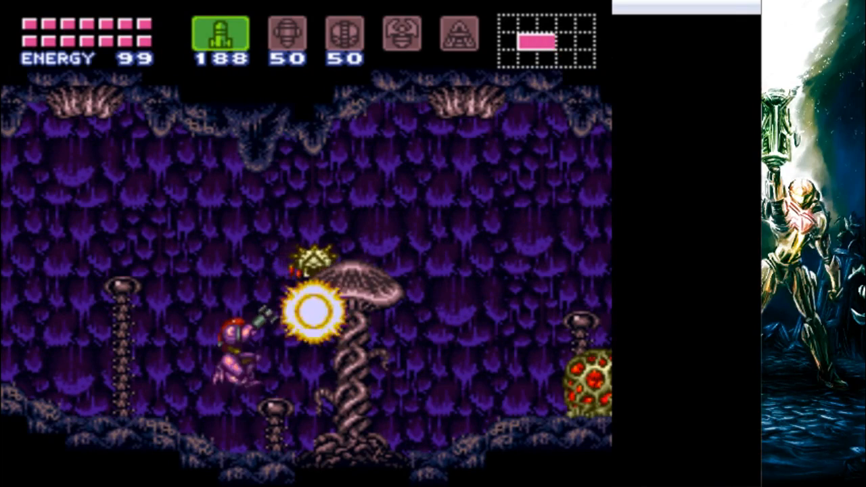
{"action": "key", "text": "d"}
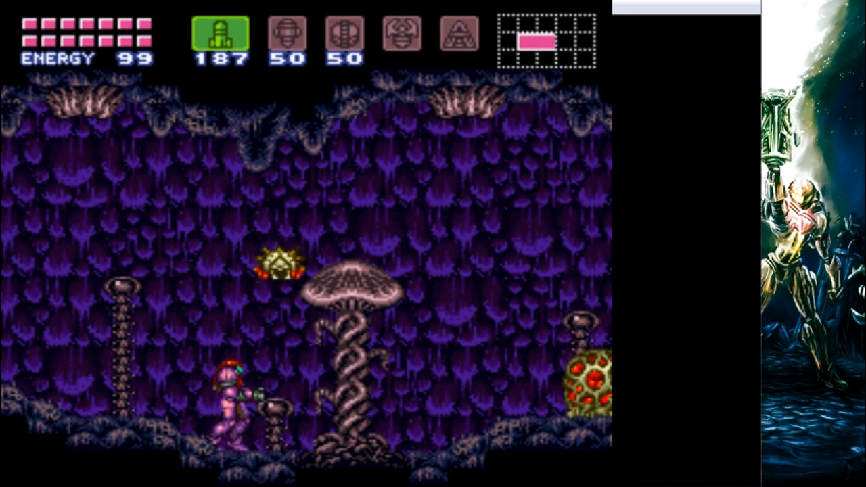
{"action": "key", "text": "alt+F4"}
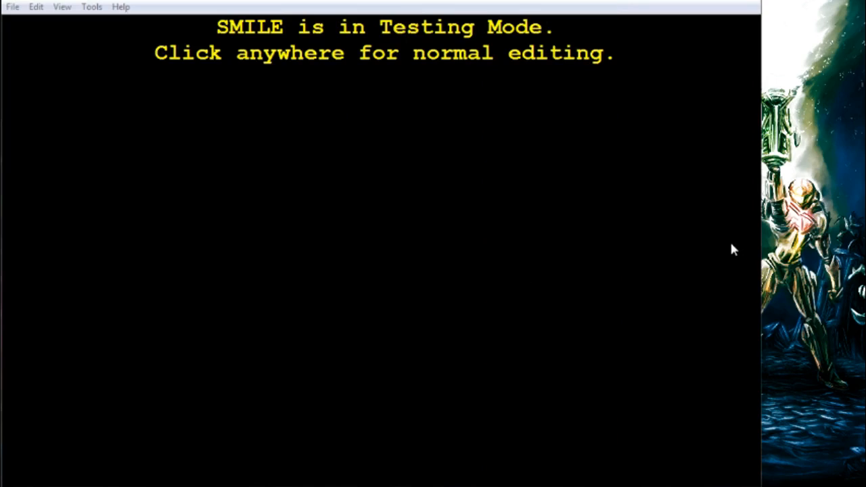
{"action": "left_click", "coordinate": [731, 245]}
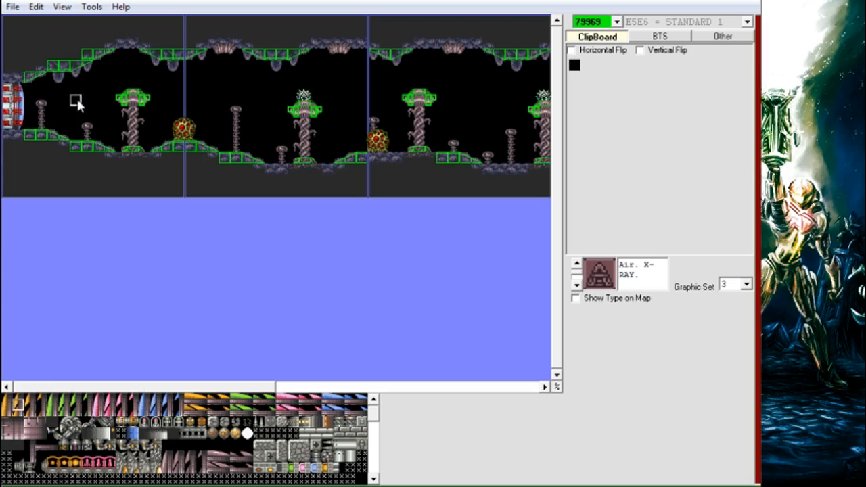
Open the pillar enemy's species data and browse the species list from DCFF through ED3F, examining each enemy's picture and notes.
{"action": "right_click", "coordinate": [306, 97]}
{"action": "left_click", "coordinate": [342, 106]}
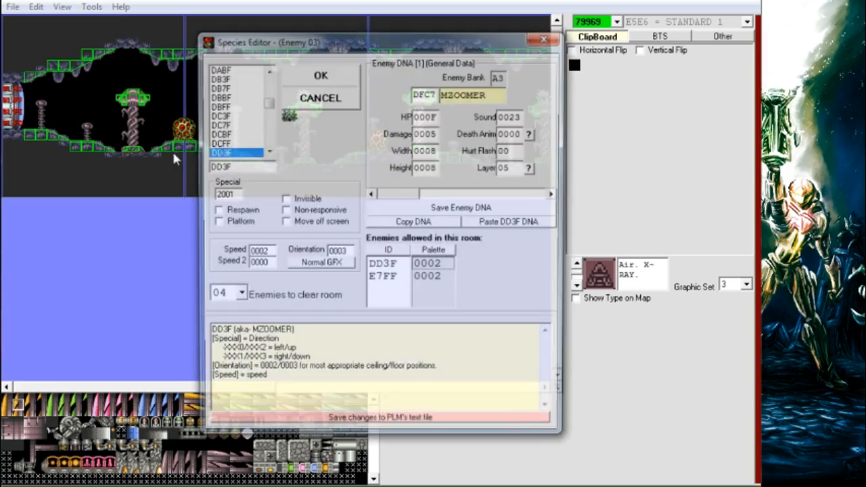
{"action": "left_click", "coordinate": [223, 124]}
{"action": "left_click", "coordinate": [224, 143]}
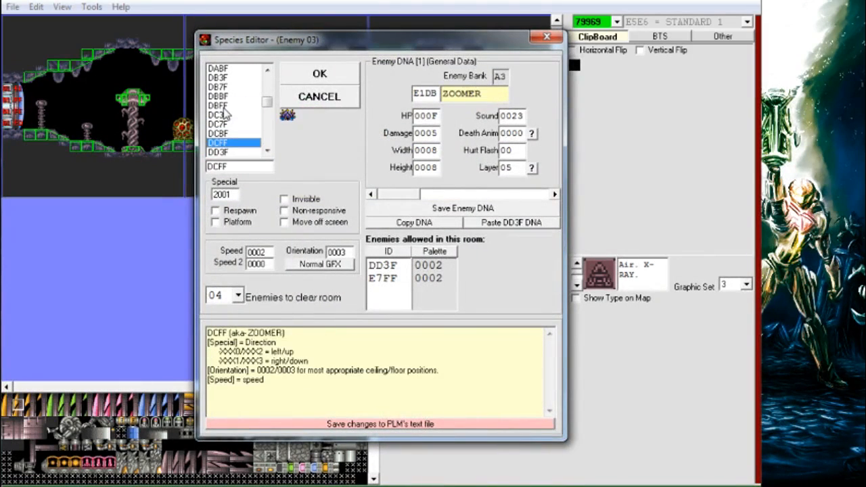
{"action": "key", "text": "Down"}
{"action": "key", "text": "Down"}
{"action": "key", "text": "Down"}
{"action": "key", "text": "Down"}
{"action": "key", "text": "Down"}
{"action": "key", "text": "Down"}
{"action": "key", "text": "Down"}
{"action": "key", "text": "Down"}
{"action": "key", "text": "Down"}
{"action": "key", "text": "Down"}
{"action": "key", "text": "Down"}
{"action": "key", "text": "Down"}
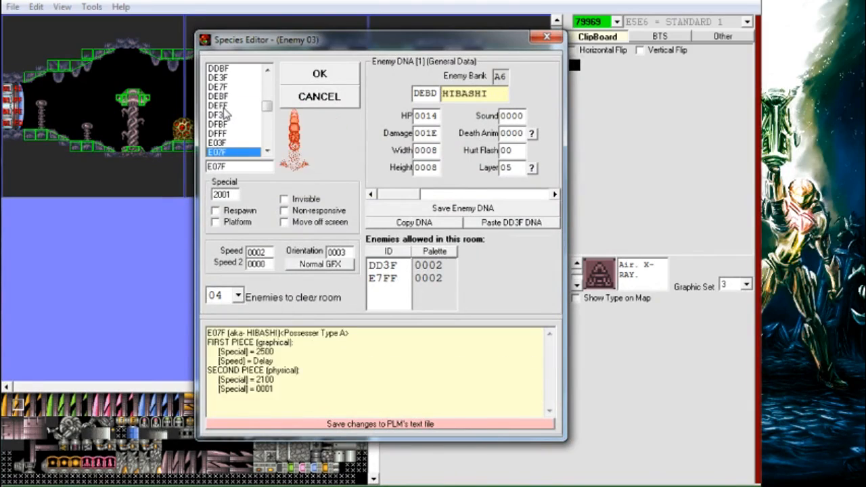
{"action": "key", "text": "Down"}
{"action": "key", "text": "Down"}
{"action": "key", "text": "Down"}
{"action": "key", "text": "Down"}
{"action": "key", "text": "Down"}
{"action": "key", "text": "Down"}
{"action": "key", "text": "Down"}
{"action": "key", "text": "Down"}
{"action": "key", "text": "Down"}
{"action": "key", "text": "Down"}
{"action": "key", "text": "Down"}
{"action": "key", "text": "Down"}
{"action": "key", "text": "Down"}
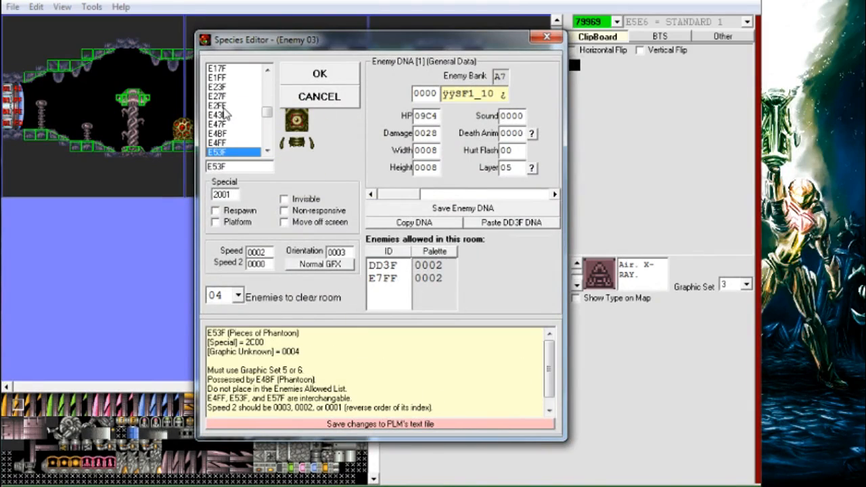
{"action": "key", "text": "Down"}
{"action": "key", "text": "Down"}
{"action": "key", "text": "Down"}
{"action": "key", "text": "Down"}
{"action": "key", "text": "Down"}
{"action": "key", "text": "Down"}
{"action": "key", "text": "Down"}
{"action": "key", "text": "Down"}
{"action": "key", "text": "Down"}
{"action": "key", "text": "Down"}
{"action": "key", "text": "Down"}
{"action": "key", "text": "Down"}
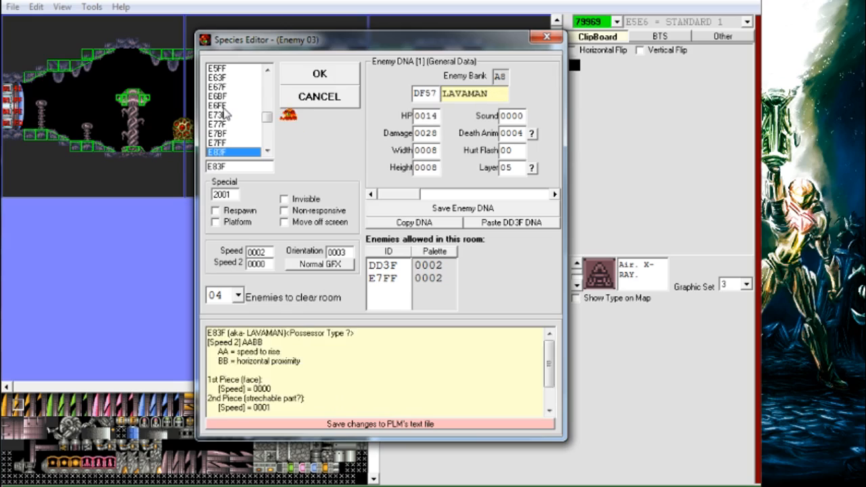
{"action": "key", "text": "Down"}
{"action": "key", "text": "Down"}
{"action": "key", "text": "Down"}
{"action": "key", "text": "Down"}
{"action": "key", "text": "Down"}
{"action": "key", "text": "Down"}
{"action": "key", "text": "Down"}
{"action": "key", "text": "Down"}
{"action": "key", "text": "Down"}
{"action": "key", "text": "Down"}
{"action": "key", "text": "Down"}
{"action": "key", "text": "Down"}
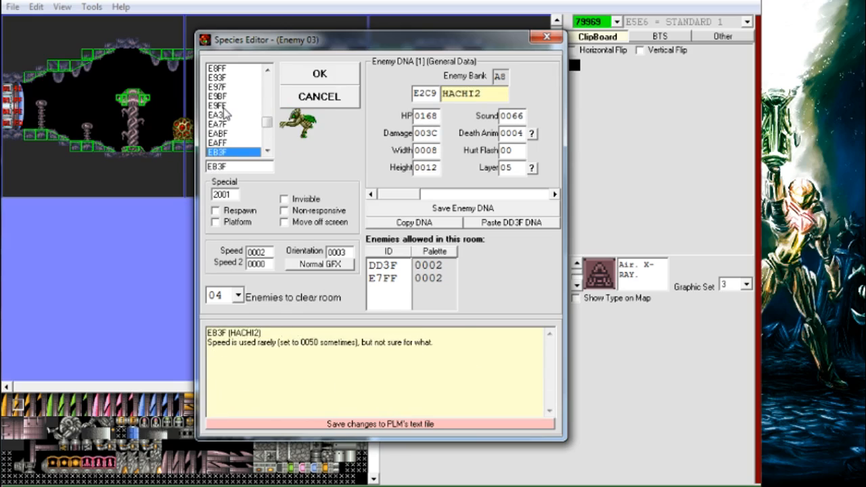
{"action": "key", "text": "Down"}
{"action": "key", "text": "Down"}
{"action": "key", "text": "Down"}
{"action": "key", "text": "Down"}
{"action": "key", "text": "Down"}
{"action": "key", "text": "Down"}
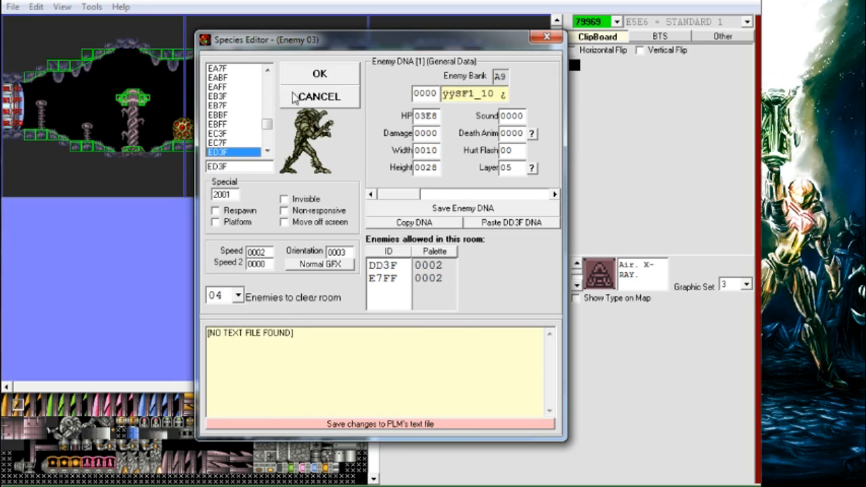
Select species EBBF (HACHI3), add it to the room's allowed enemies and accept the species data.
{"action": "left_click", "coordinate": [222, 143]}
{"action": "left_click", "coordinate": [226, 116]}
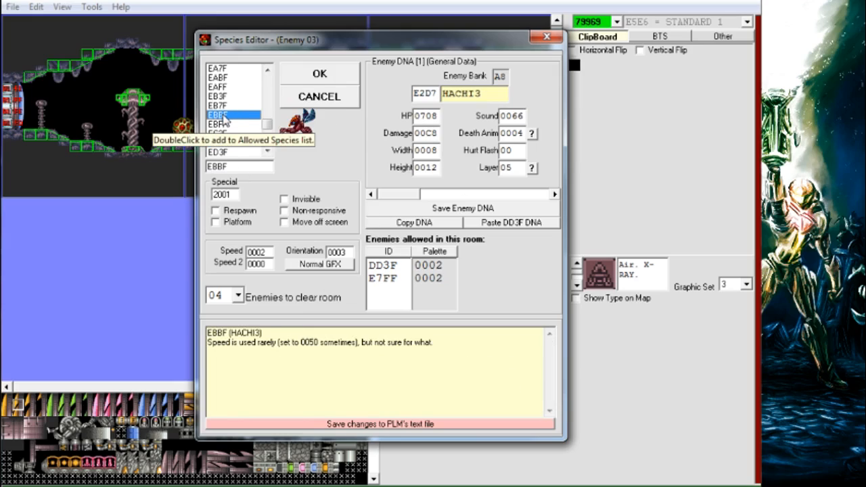
{"action": "double_click", "coordinate": [225, 116]}
{"action": "left_click", "coordinate": [302, 79]}
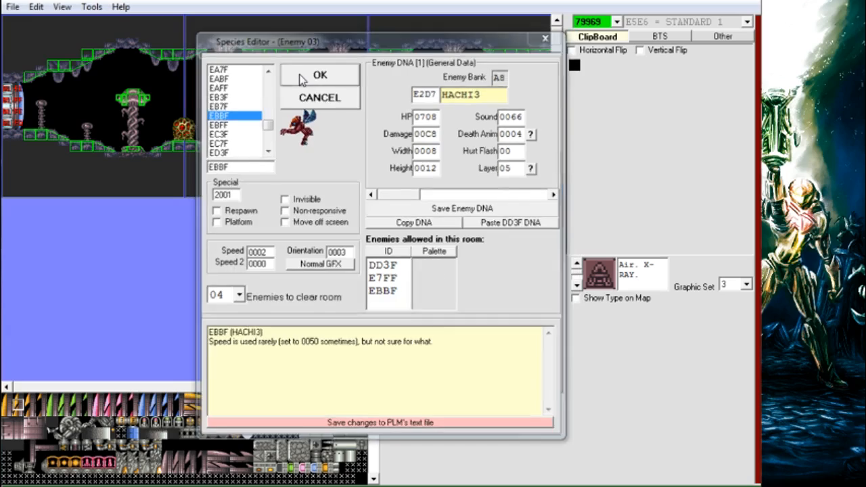
Reopen the pillar enemy's species data, set its species back to DD3F (MZOOMER) and accept it.
{"action": "right_click", "coordinate": [322, 111]}
{"action": "left_click", "coordinate": [338, 119]}
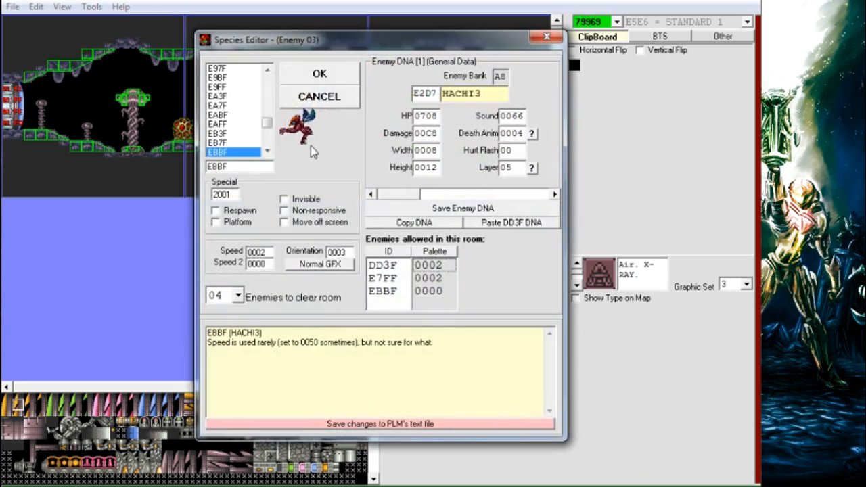
{"action": "left_click", "coordinate": [245, 108]}
{"action": "key", "text": "Up"}
{"action": "key", "text": "Up"}
{"action": "key", "text": "Up"}
{"action": "key", "text": "Up"}
{"action": "key", "text": "Up"}
{"action": "key", "text": "Up"}
{"action": "key", "text": "Up"}
{"action": "key", "text": "Up"}
{"action": "key", "text": "Up"}
{"action": "key", "text": "Up"}
{"action": "key", "text": "Up"}
{"action": "key", "text": "Up"}
{"action": "key", "text": "Up"}
{"action": "key", "text": "Up"}
{"action": "key", "text": "Up"}
{"action": "key", "text": "Up"}
{"action": "key", "text": "Up"}
{"action": "key", "text": "Up"}
{"action": "key", "text": "Up"}
{"action": "key", "text": "Up"}
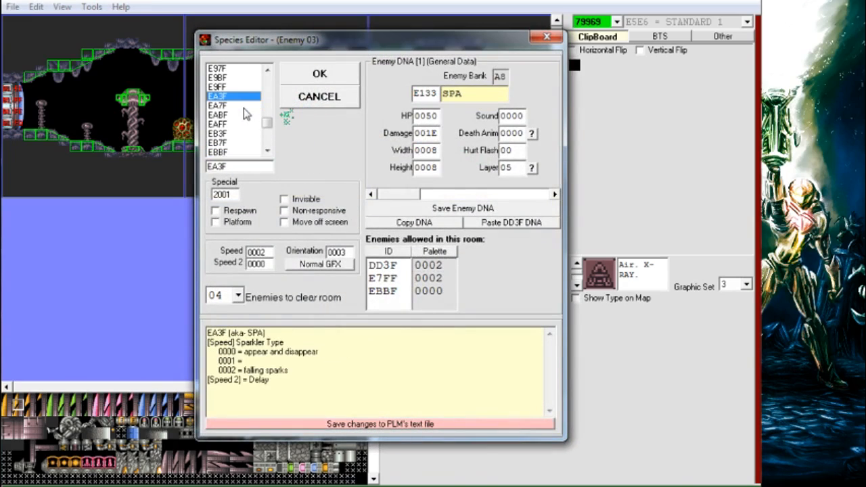
{"action": "key", "text": "Up"}
{"action": "key", "text": "Up"}
{"action": "key", "text": "Up"}
{"action": "key", "text": "Up"}
{"action": "key", "text": "Up"}
{"action": "key", "text": "Up"}
{"action": "key", "text": "Up"}
{"action": "key", "text": "Up"}
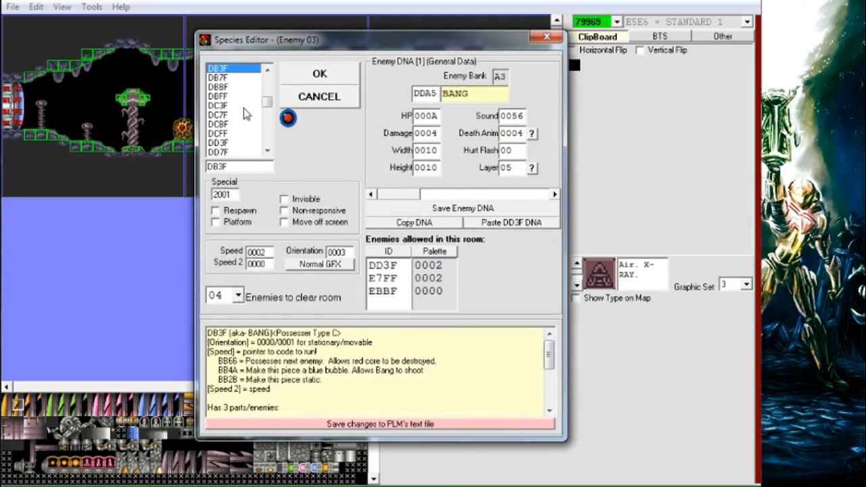
{"action": "key", "text": "Down"}
{"action": "key", "text": "Down"}
{"action": "key", "text": "Down"}
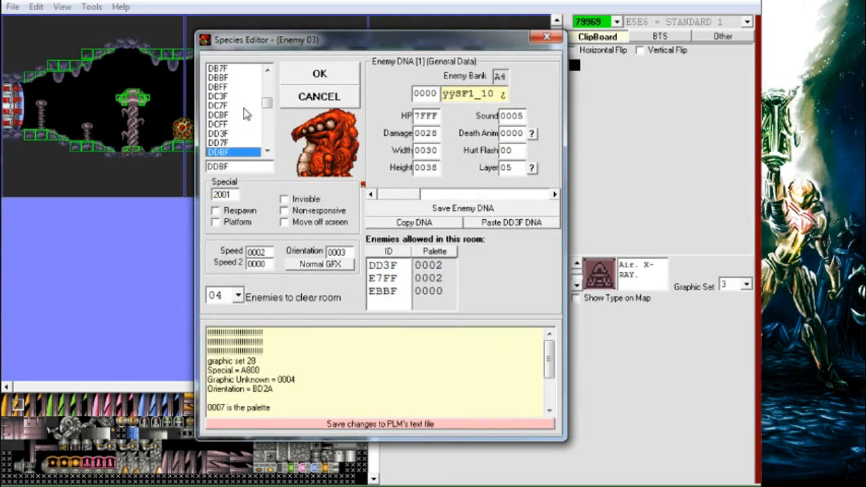
{"action": "key", "text": "Up"}
{"action": "key", "text": "Up"}
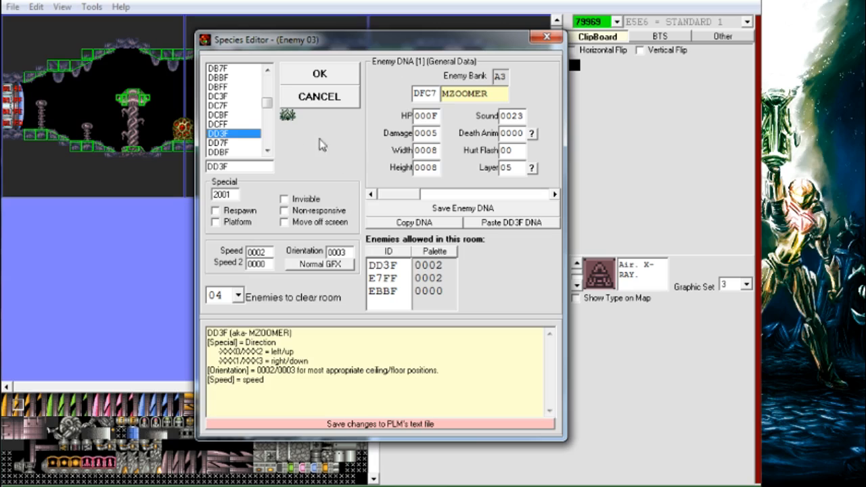
{"action": "left_click", "coordinate": [310, 78]}
Reopen the pillar enemy's species data, set allowed enemy EBBF's palette to 0002 and accept it.
{"action": "right_click", "coordinate": [319, 99]}
{"action": "left_click", "coordinate": [342, 101]}
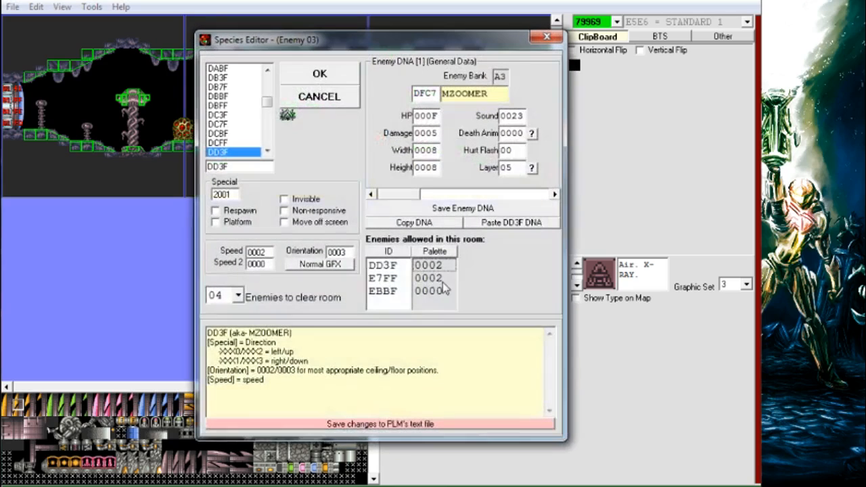
{"action": "double_click", "coordinate": [428, 291]}
{"action": "type", "text": "0002"}
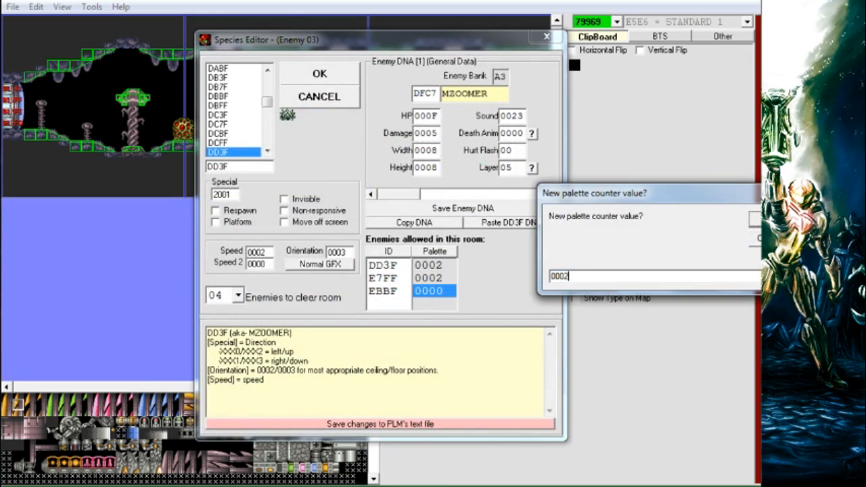
{"action": "key", "text": "Return"}
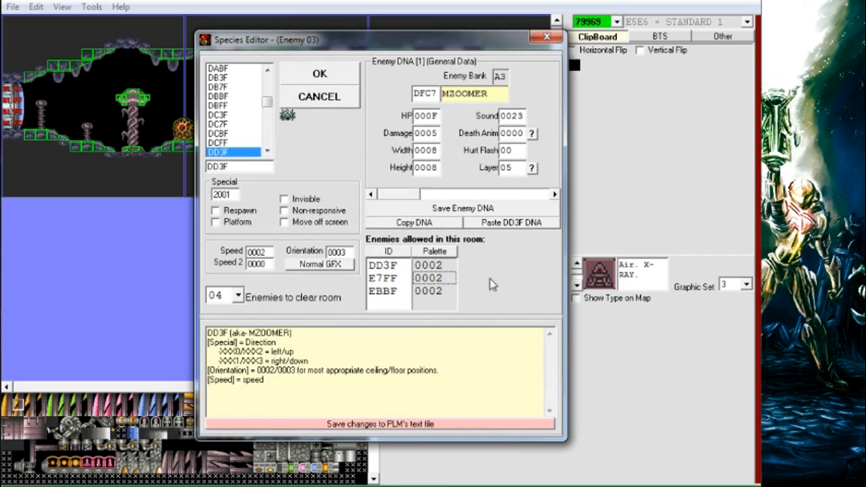
{"action": "left_click", "coordinate": [320, 72]}
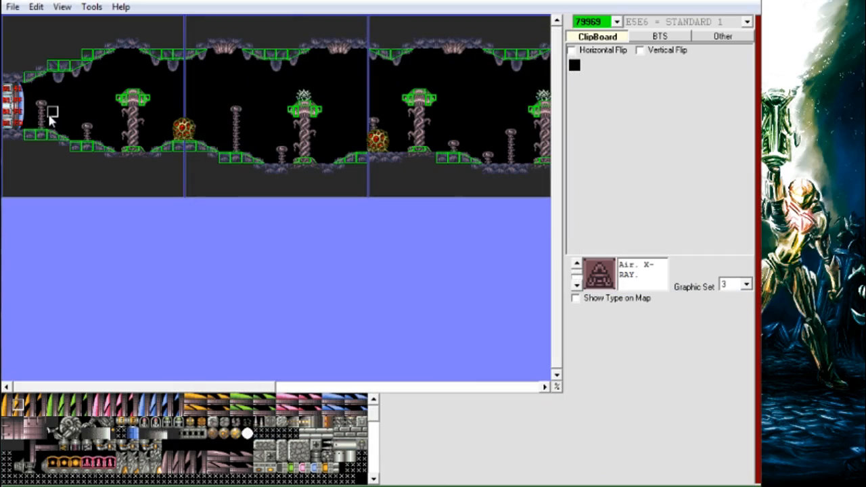
Test the room in game with missiles selected, moving past the round enemy toward the second mushroom pillar.
{"action": "key", "text": "ctrl+t"}
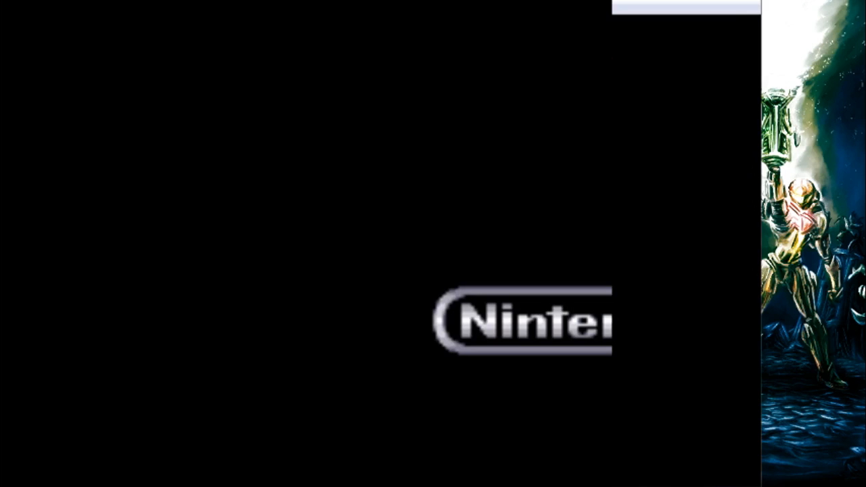
{"action": "key", "text": "Tab"}
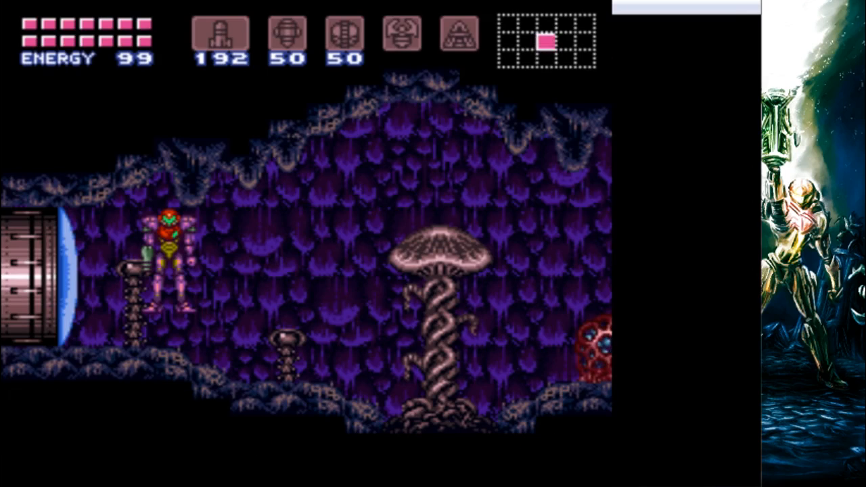
{"action": "key", "text": "Right"}
{"action": "key", "text": "space"}
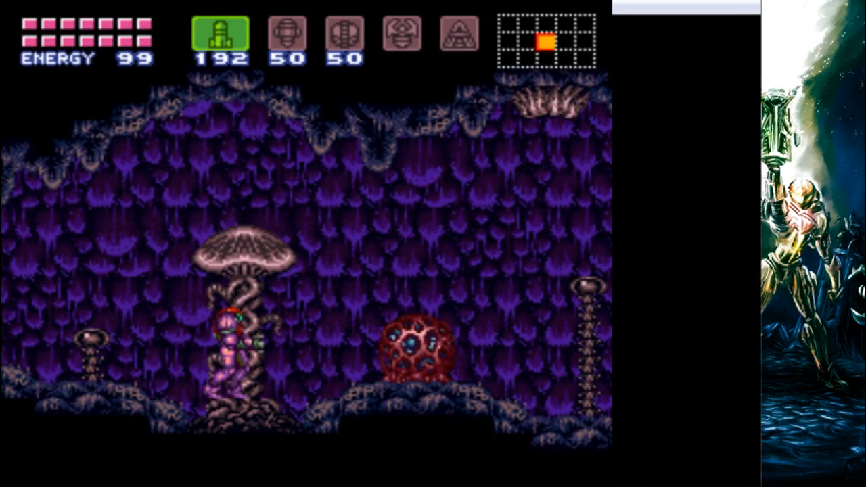
{"action": "key", "text": "Right"}
{"action": "key", "text": "x"}
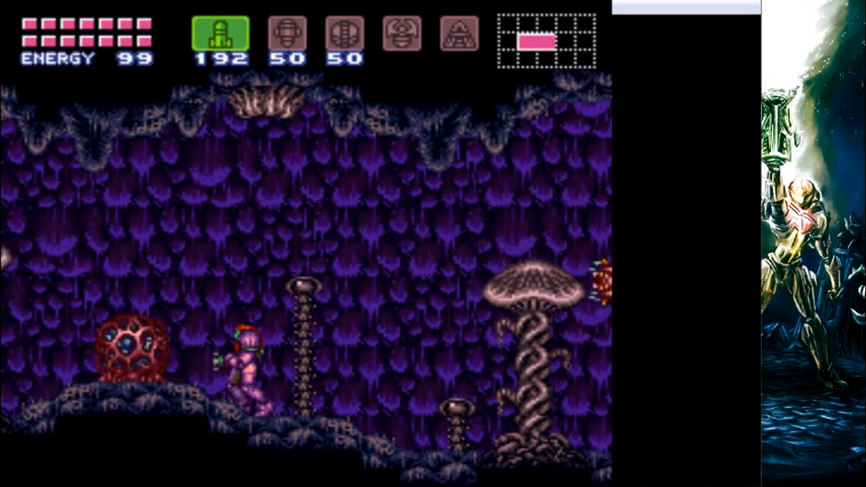
Fire missiles at the enemy crawling around the second mushroom pillar to check its palette, and return to the room editor.
{"action": "key", "text": "Right"}
{"action": "key", "text": "Up"}
{"action": "key", "text": "z"}
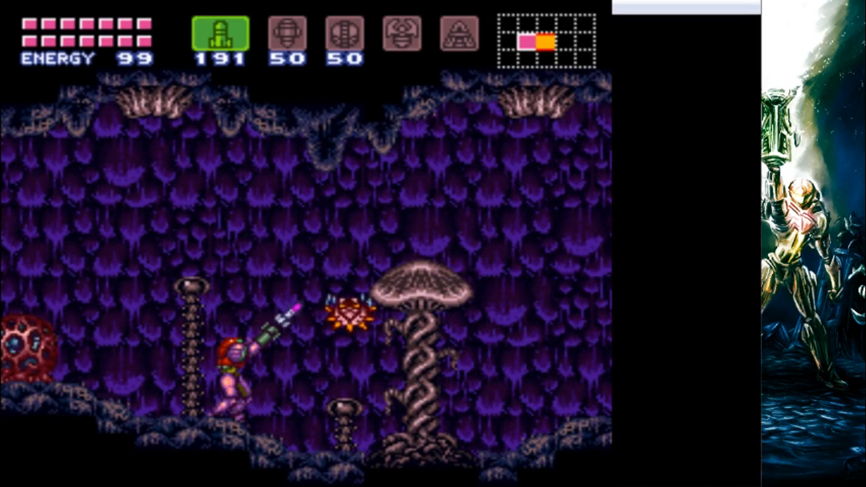
{"action": "key", "text": "z"}
{"action": "key", "text": "z"}
{"action": "key", "text": "z"}
{"action": "key", "text": "z"}
{"action": "key", "text": "Left"}
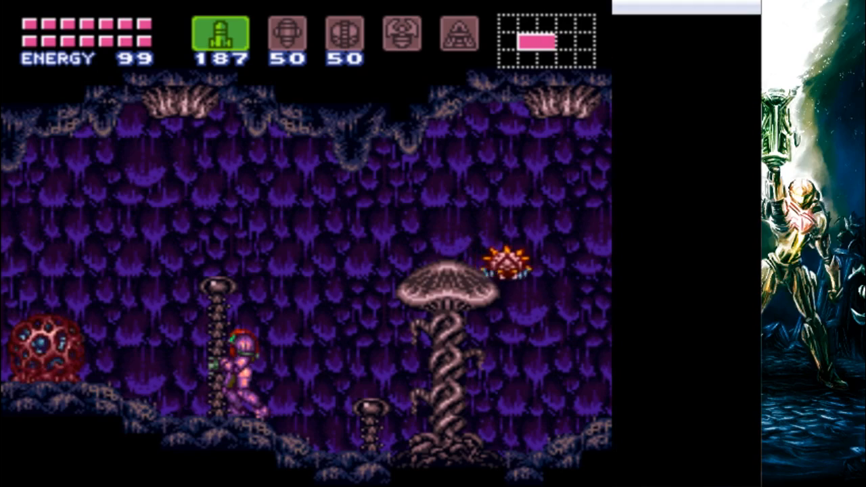
{"action": "key", "text": "Right"}
{"action": "key", "text": "z"}
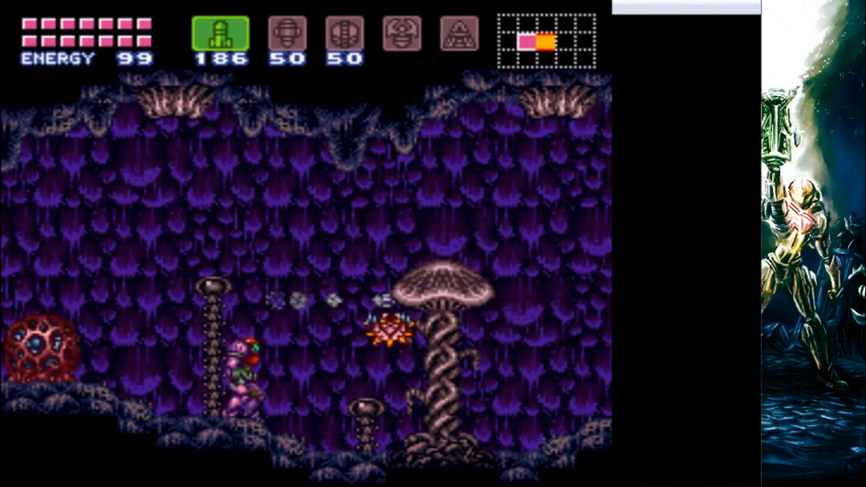
{"action": "key", "text": "Left"}
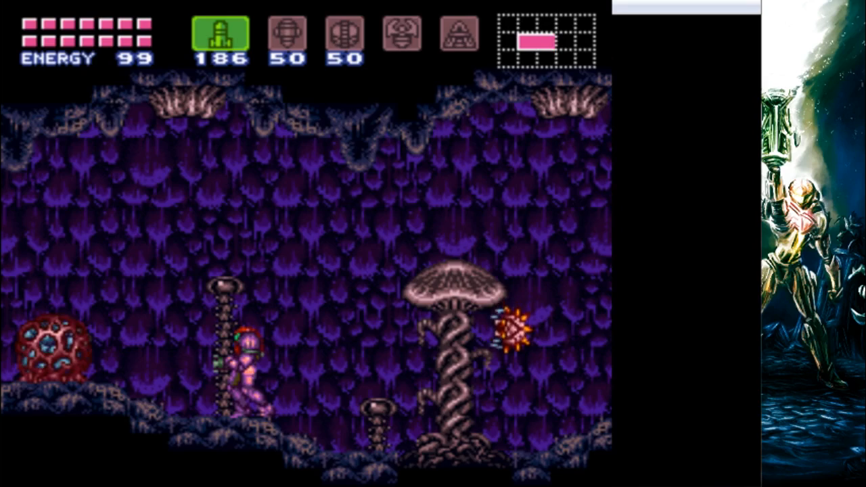
{"action": "key", "text": "Escape"}
{"action": "left_click", "coordinate": [741, 246]}
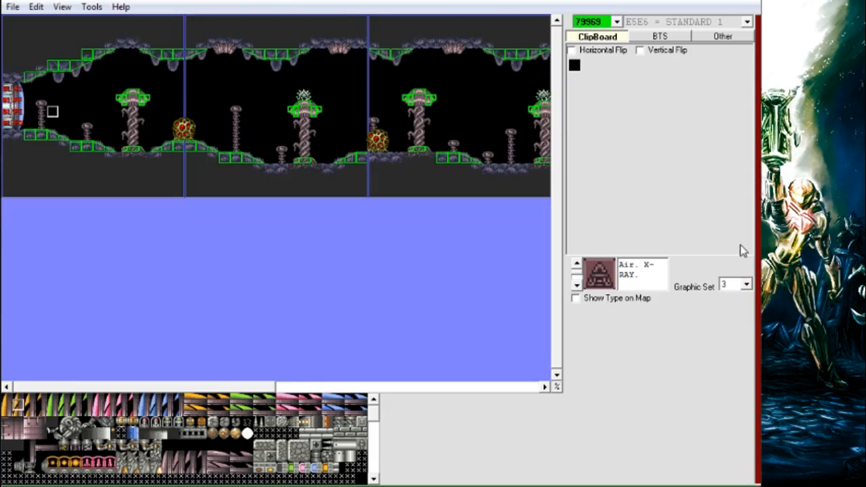
Reopen the pillar enemy's species data and examine its general DNA values, especially the HP field.
{"action": "right_click", "coordinate": [303, 91]}
{"action": "left_click", "coordinate": [338, 99]}
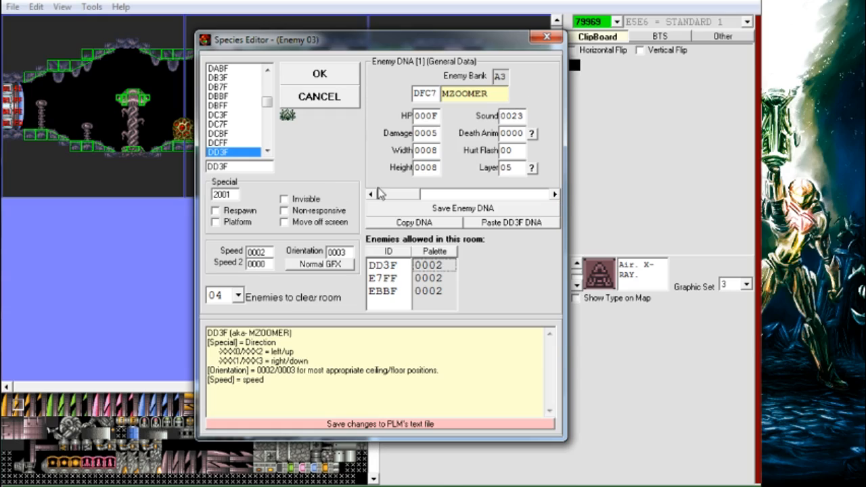
{"action": "mouse_move", "coordinate": [398, 194]}
{"action": "left_mouse_down"}
{"action": "mouse_move", "coordinate": [506, 207]}
{"action": "mouse_move", "coordinate": [400, 196]}
{"action": "left_mouse_up"}
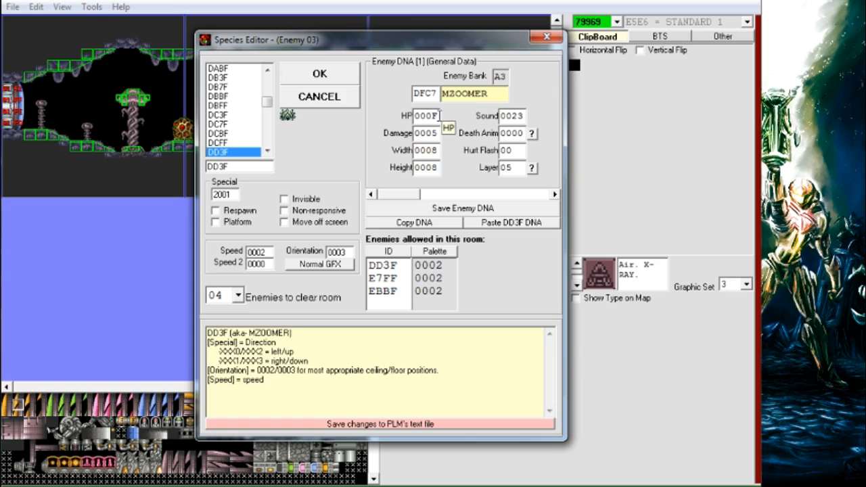
{"action": "left_click", "coordinate": [443, 211]}
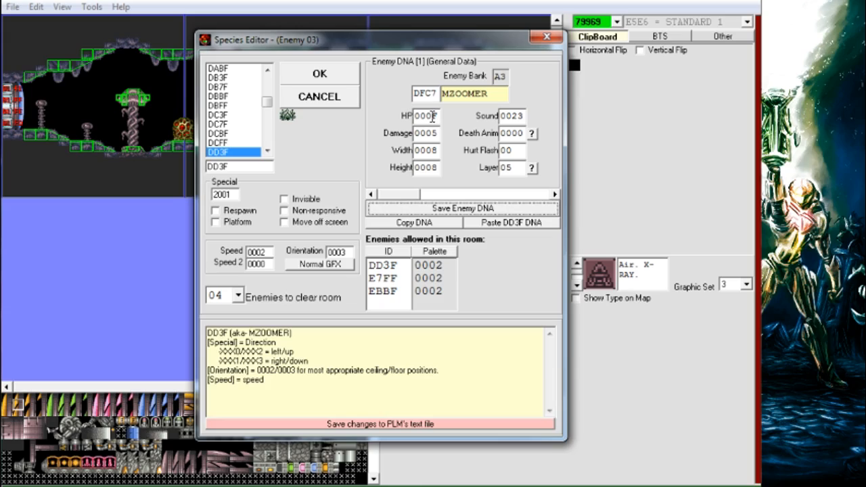
{"action": "left_click_drag", "start_coordinate": [433, 117], "coordinate": [437, 117]}
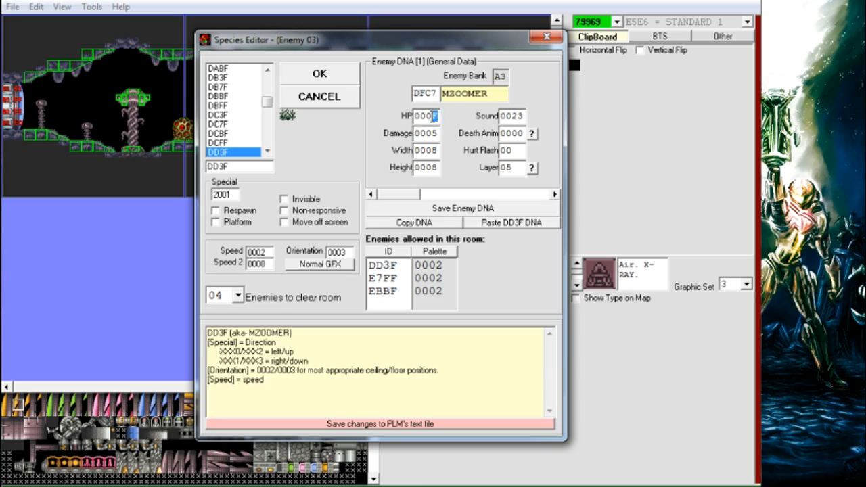
{"action": "left_click", "coordinate": [434, 116]}
Set MZOOMER's width and height to 0018, save the enemy DNA and accept the species data.
{"action": "left_click_drag", "start_coordinate": [447, 42], "coordinate": [538, 153]}
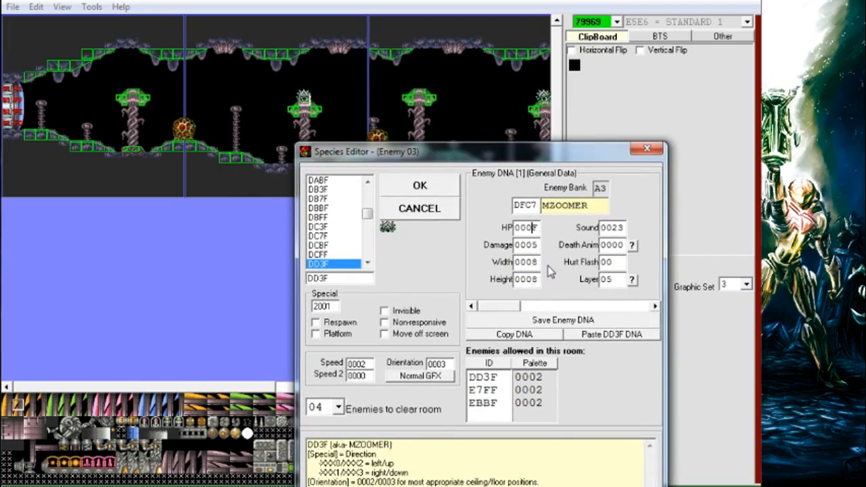
{"action": "left_click_drag", "start_coordinate": [534, 263], "coordinate": [526, 279]}
{"action": "type", "text": "1"}
{"action": "type", "text": "1"}
{"action": "left_click", "coordinate": [575, 320]}
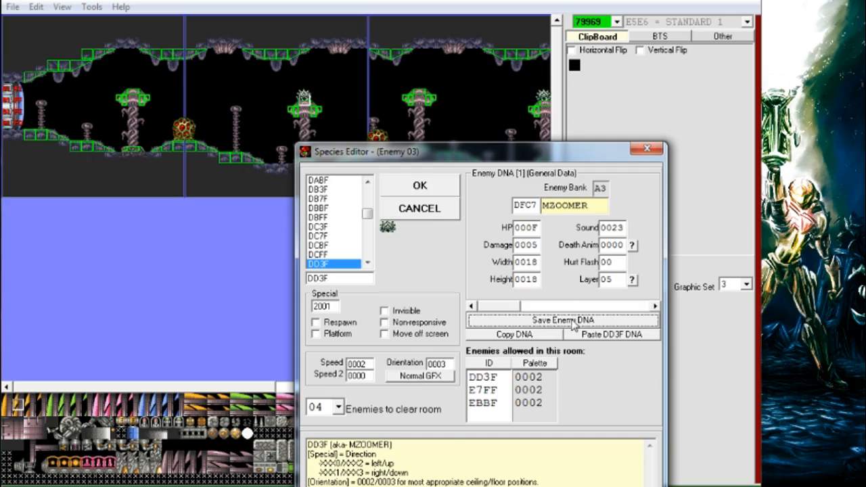
{"action": "left_click", "coordinate": [448, 189]}
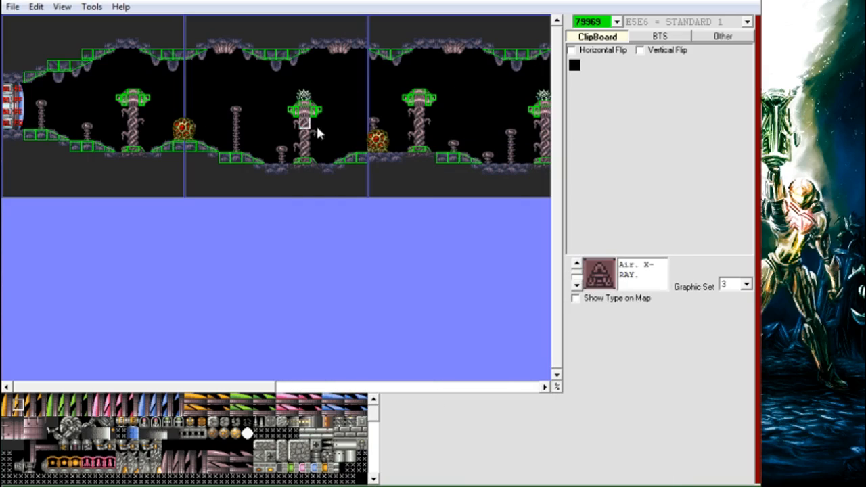
Reopen the pillar enemy's species data, check its width and height fields, and accept the dialog.
{"action": "right_click", "coordinate": [307, 94]}
{"action": "left_click", "coordinate": [348, 102]}
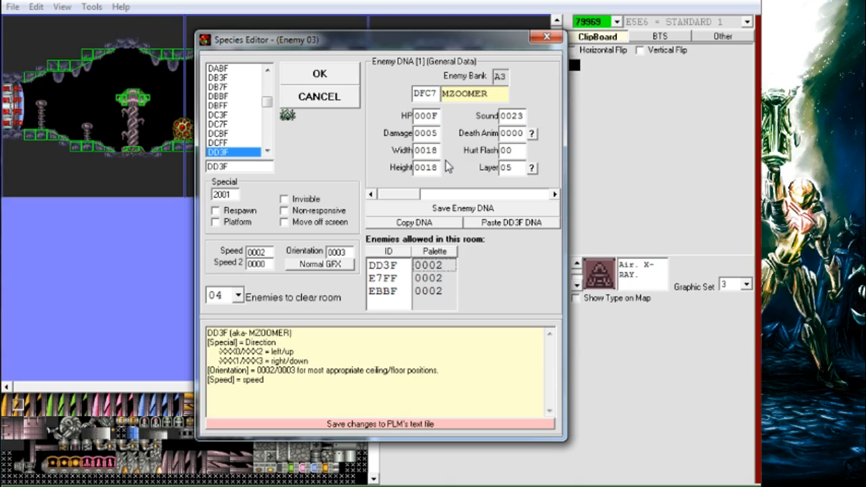
{"action": "left_click", "coordinate": [320, 74]}
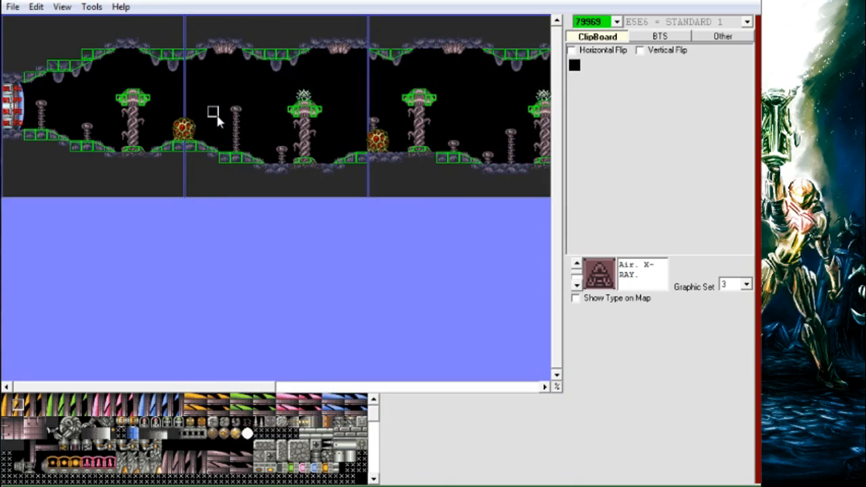
Test the room in game and watch the enemy circle the mushroom pillar to examine its enlarged collision size.
{"action": "middle_click", "coordinate": [217, 116]}
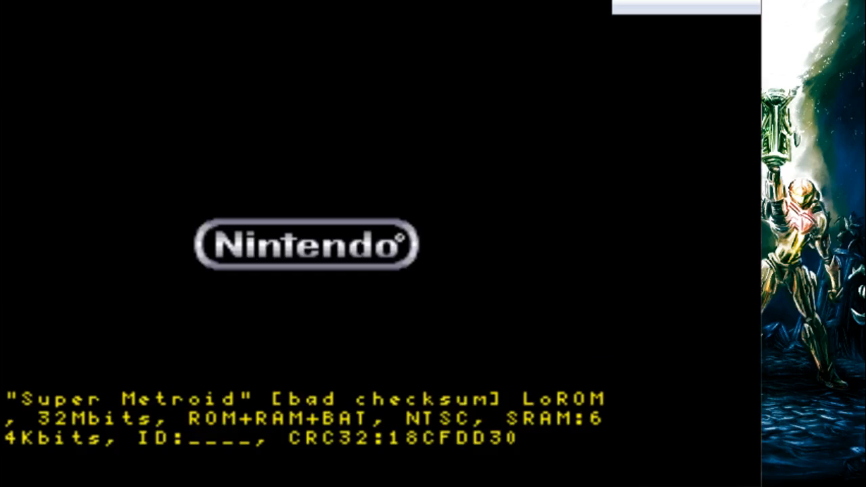
{"action": "key", "text": "Tab"}
{"action": "key", "text": "Right"}
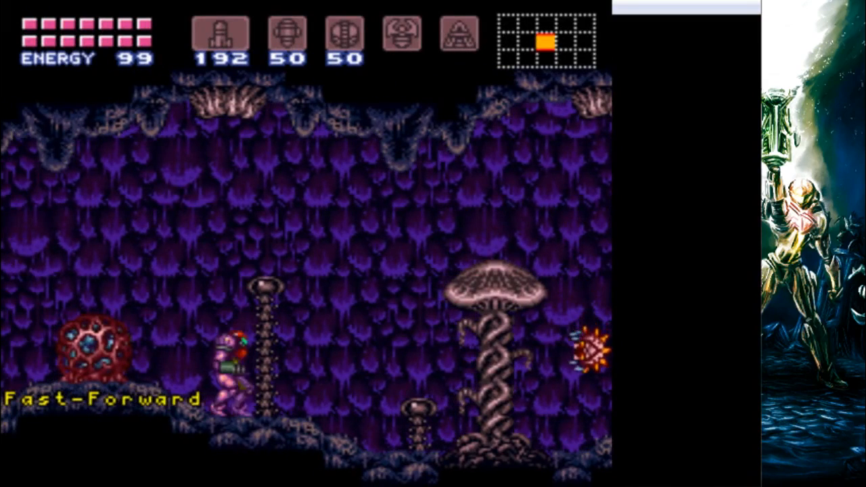
{"action": "key", "text": "s"}
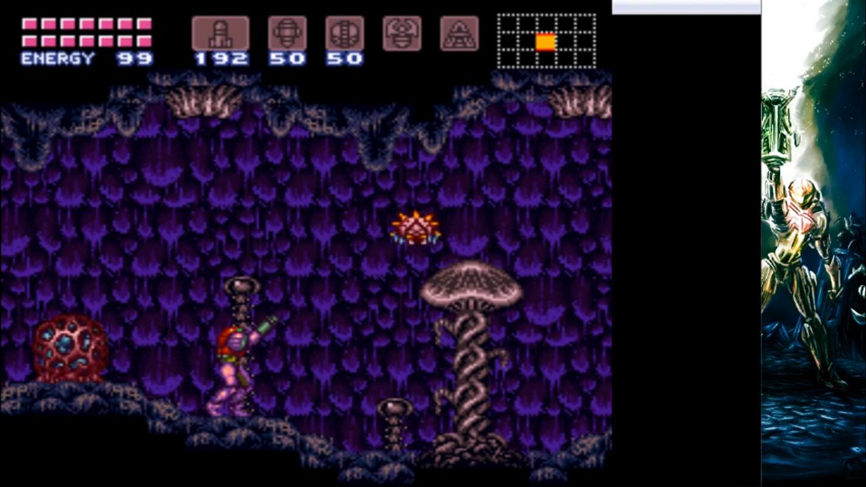
{"action": "key", "text": "s"}
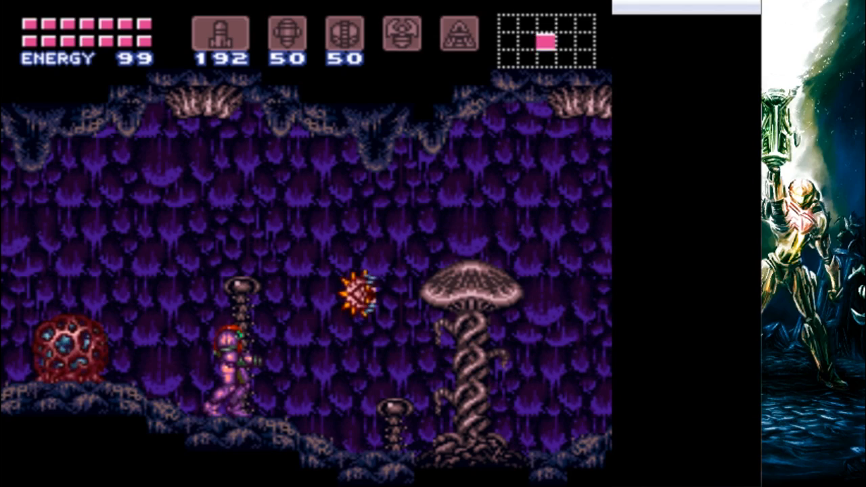
Move Samus around both sides of the mushroom pillar, letting the enemy touch her, and return to the room editor.
{"action": "key", "text": "Right"}
{"action": "key", "text": "Right"}
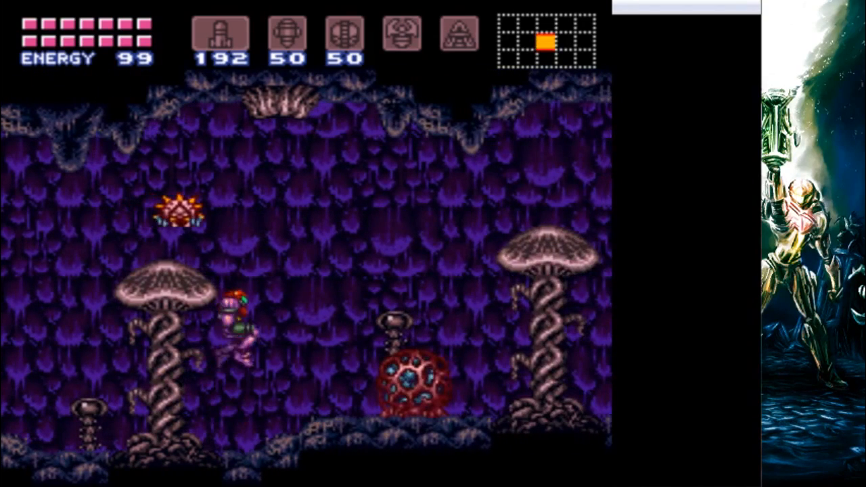
{"action": "key", "text": "Right"}
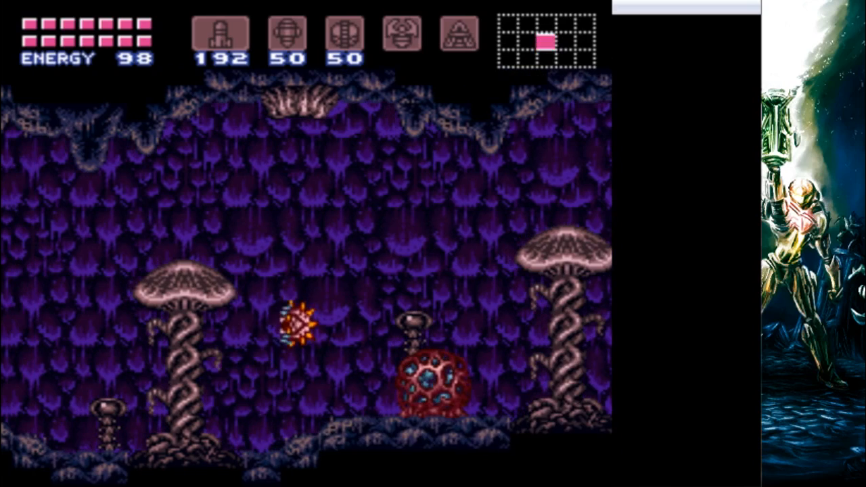
{"action": "key", "text": "Left"}
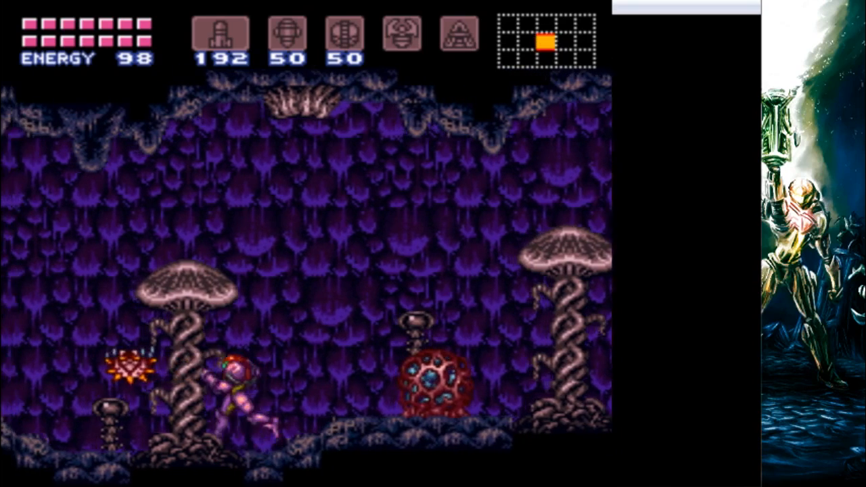
{"action": "key", "text": "Left"}
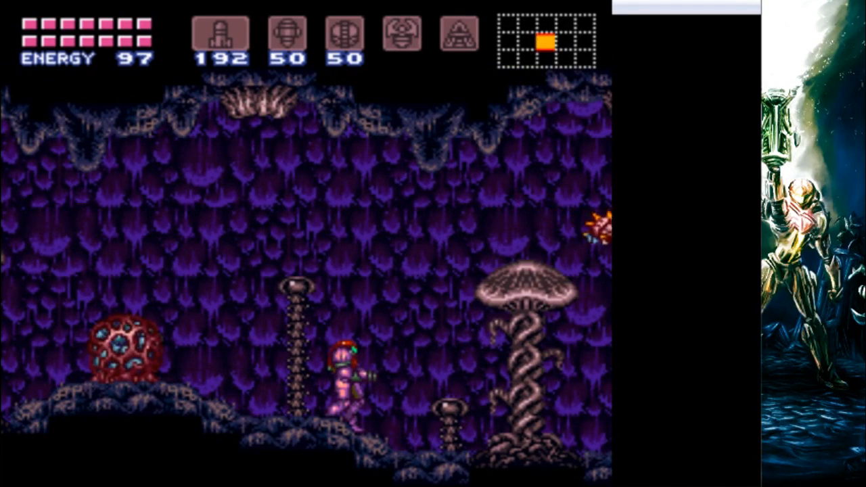
{"action": "key", "text": "alt+F4"}
{"action": "left_click", "coordinate": [440, 205]}
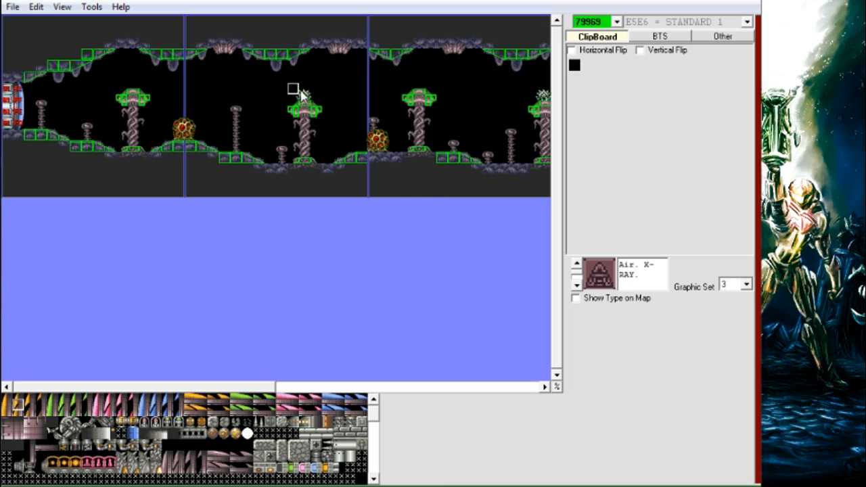
Set MZOOMER's width and height to 0008 and save the enemy DNA.
{"action": "right_click", "coordinate": [305, 93]}
{"action": "left_click", "coordinate": [325, 103]}
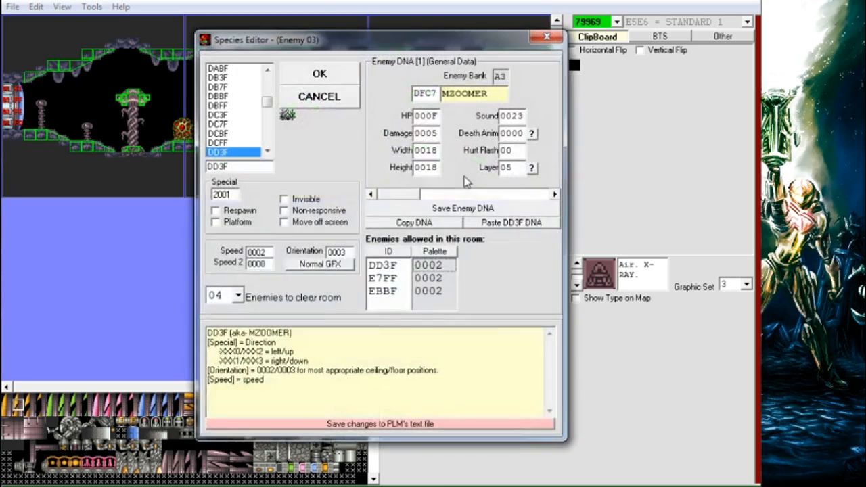
{"action": "left_click", "coordinate": [430, 150]}
{"action": "type", "text": "0"}
{"action": "left_click", "coordinate": [447, 209]}
Read the list of death animation codes for the Death Anim field, and accept the species data.
{"action": "left_click", "coordinate": [533, 134]}
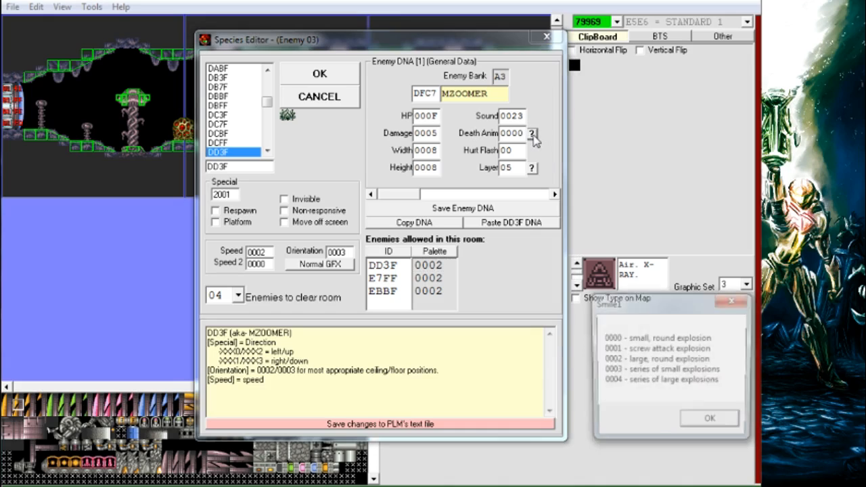
{"action": "left_click_drag", "start_coordinate": [663, 307], "coordinate": [329, 90]}
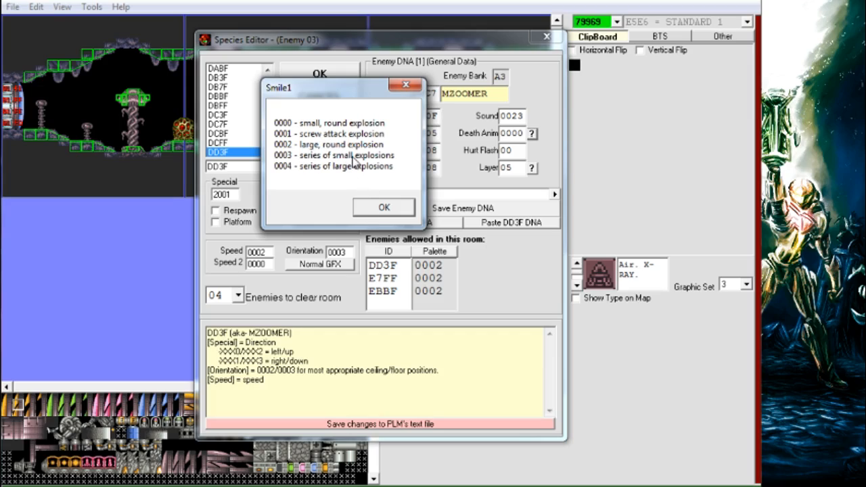
{"action": "left_click", "coordinate": [380, 209]}
{"action": "mouse_move", "coordinate": [525, 134]}
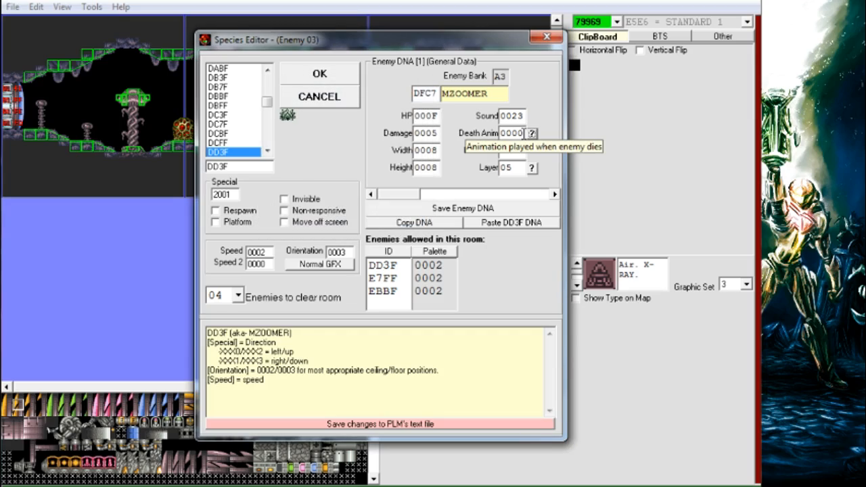
{"action": "left_click", "coordinate": [321, 77]}
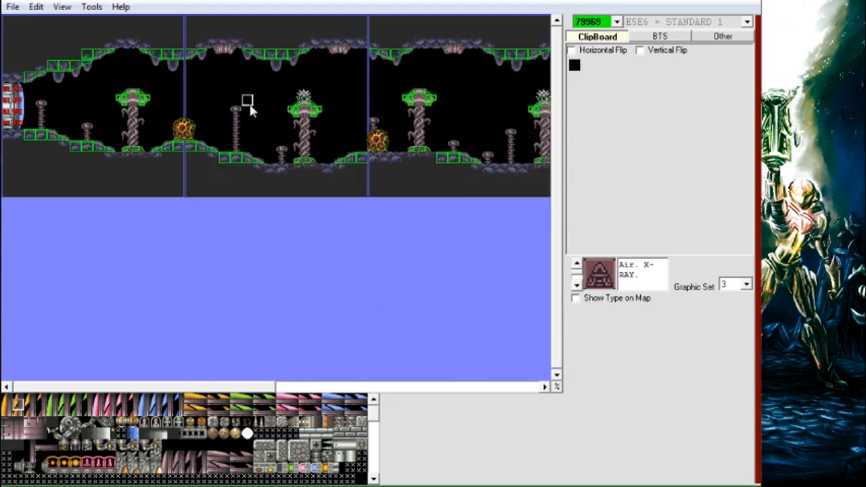
Test the room in game, running toward the mushroom pillar enemy while cycling through Samus's weapons.
{"action": "middle_click", "coordinate": [210, 106]}
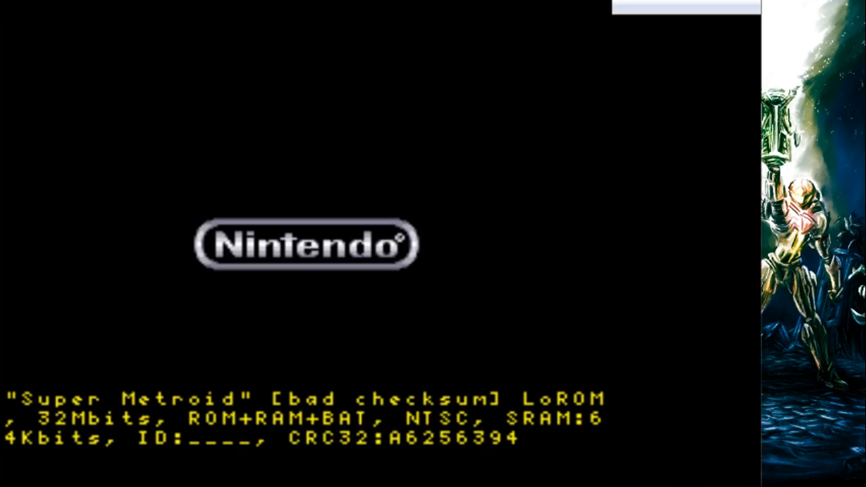
{"action": "key", "text": "Tab"}
{"action": "key", "text": "Right"}
{"action": "key", "text": "Return"}
{"action": "key", "text": "Return"}
{"action": "key", "text": "Return"}
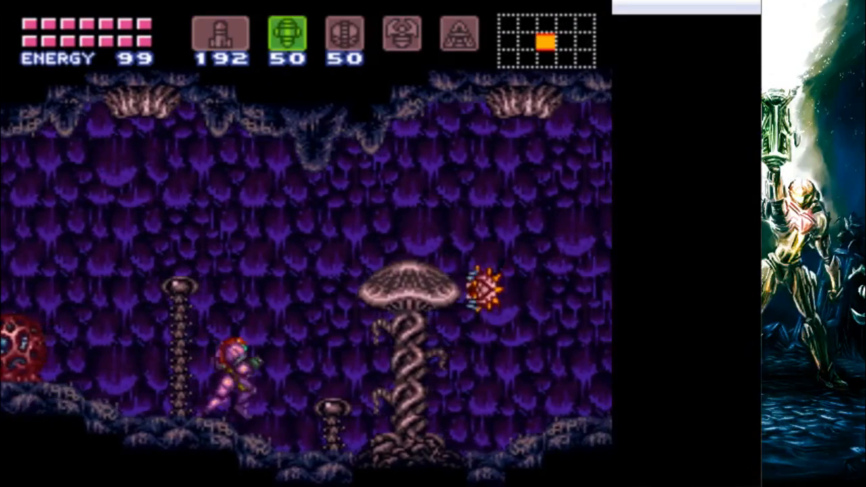
Roll Samus in morph ball form around the mushroom pillar's base to check the enemy's death animation, and return to the room editor.
{"action": "key", "text": "Down"}
{"action": "key", "text": "Down"}
{"action": "key", "text": "Left"}
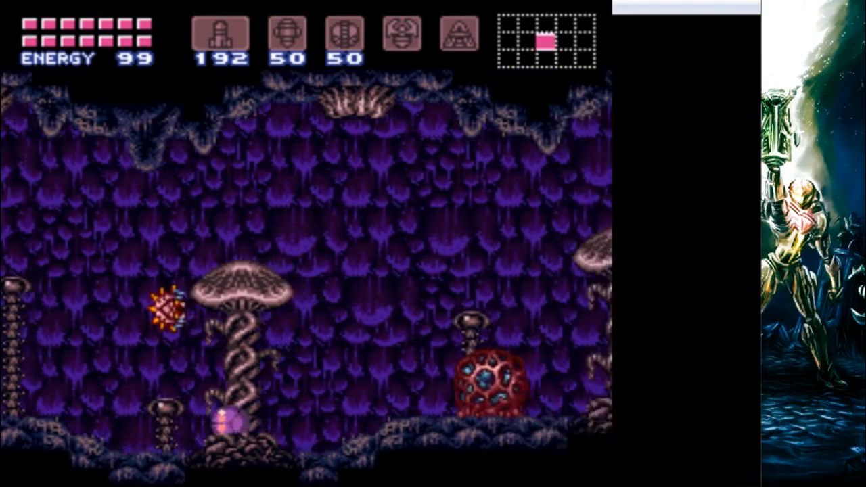
{"action": "key", "text": "Left"}
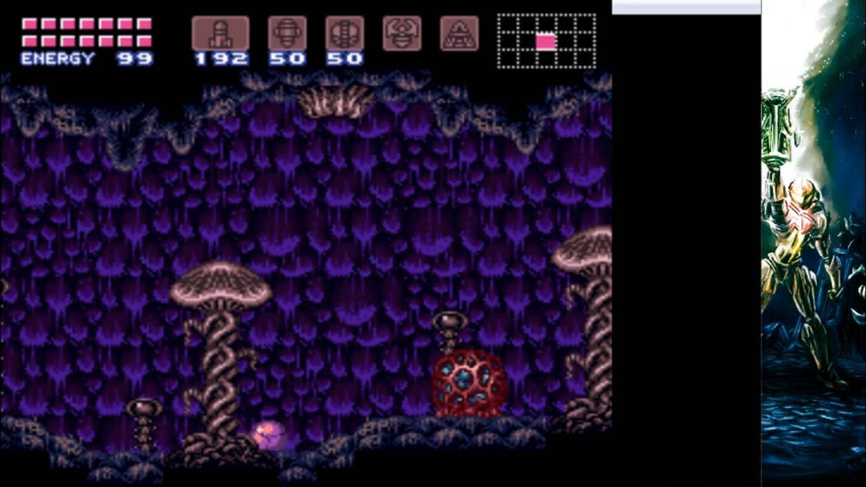
{"action": "key", "text": "Escape"}
{"action": "left_click", "coordinate": [392, 143]}
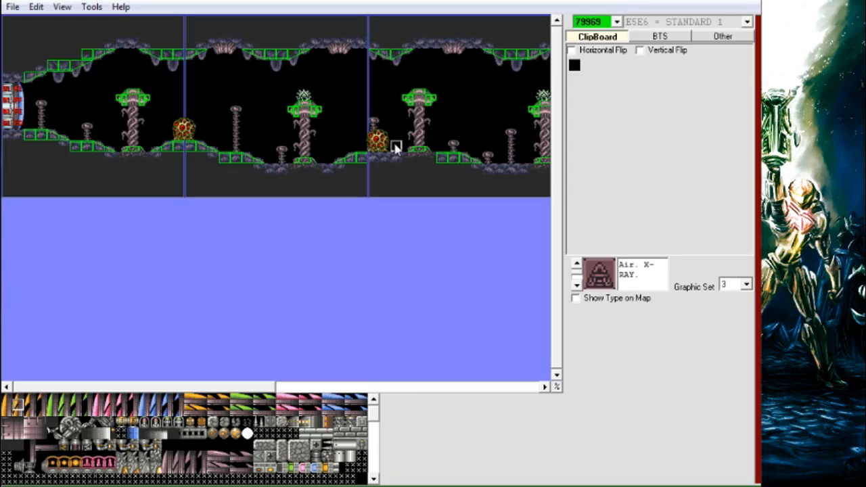
Set MZOOMER's Death Anim to 0001, save the enemy DNA and accept the species data.
{"action": "left_click", "coordinate": [321, 104]}
{"action": "left_click_drag", "start_coordinate": [523, 132], "coordinate": [519, 133]}
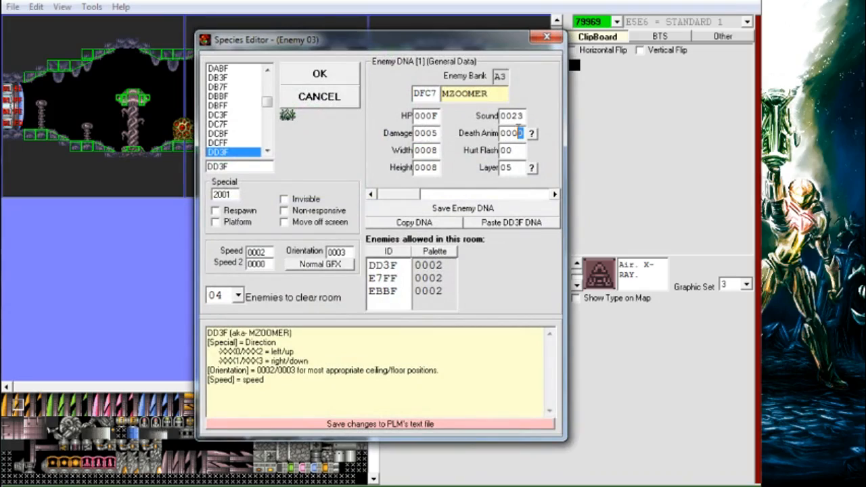
{"action": "type", "text": "1"}
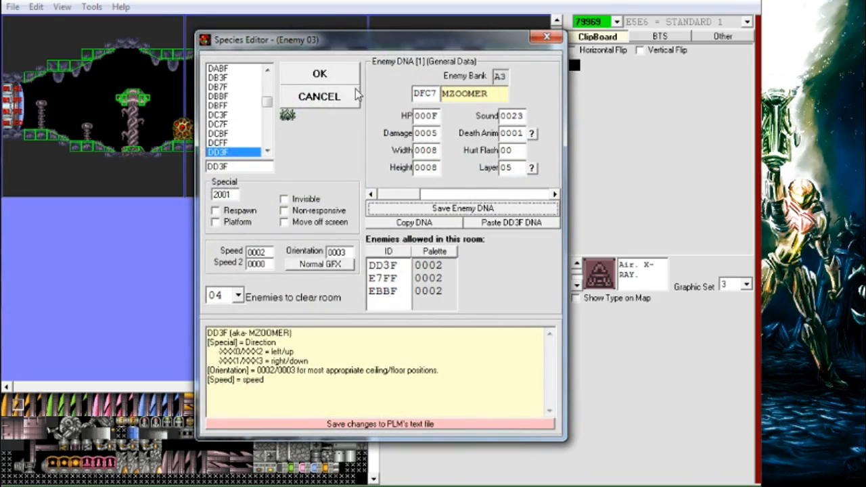
{"action": "left_click", "coordinate": [319, 74]}
Test the screw attack explosion in game by killing the pillar enemy in morph ball form, and exit the emulator.
{"action": "middle_click", "coordinate": [233, 126]}
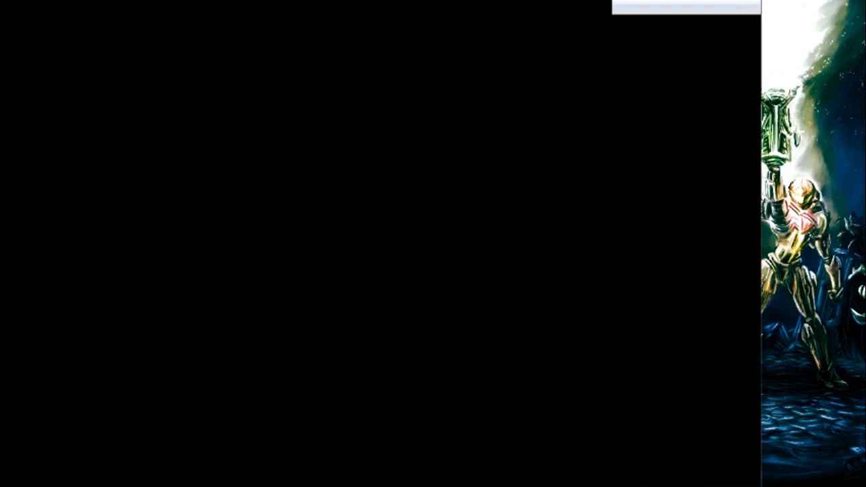
{"action": "key", "text": "Right"}
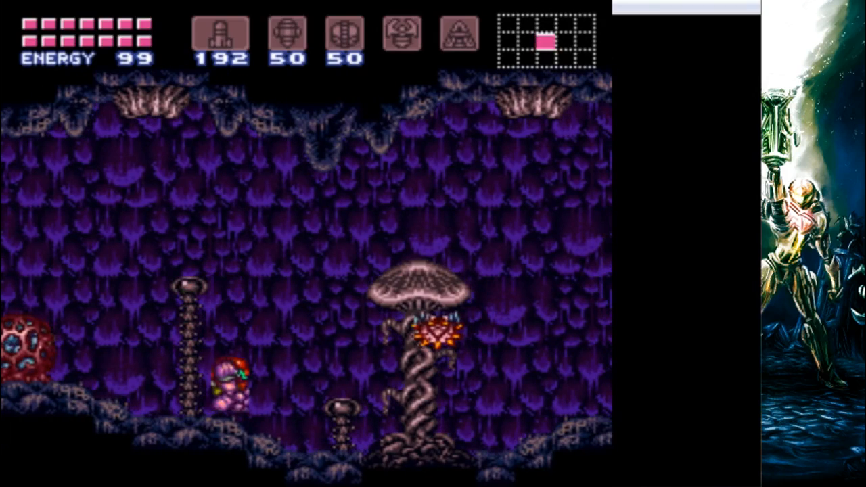
{"action": "key", "text": "Down"}
{"action": "key", "text": "Down"}
{"action": "key", "text": "v"}
{"action": "key", "text": "d"}
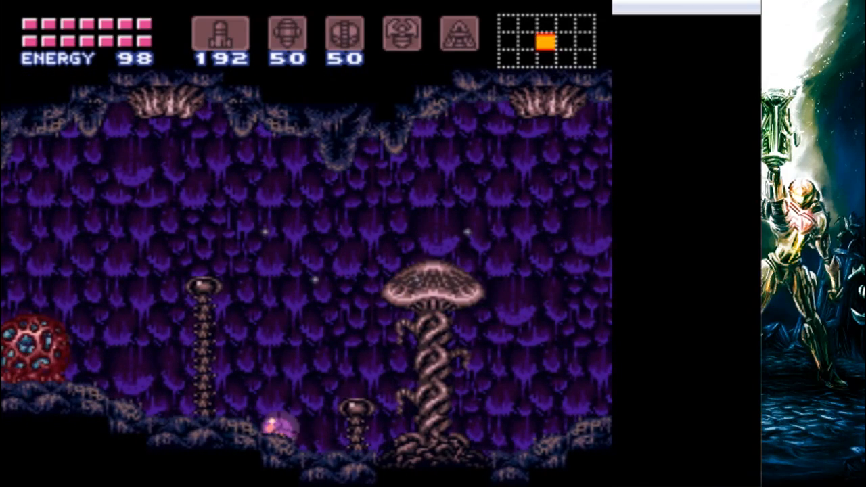
{"action": "key", "text": "Up"}
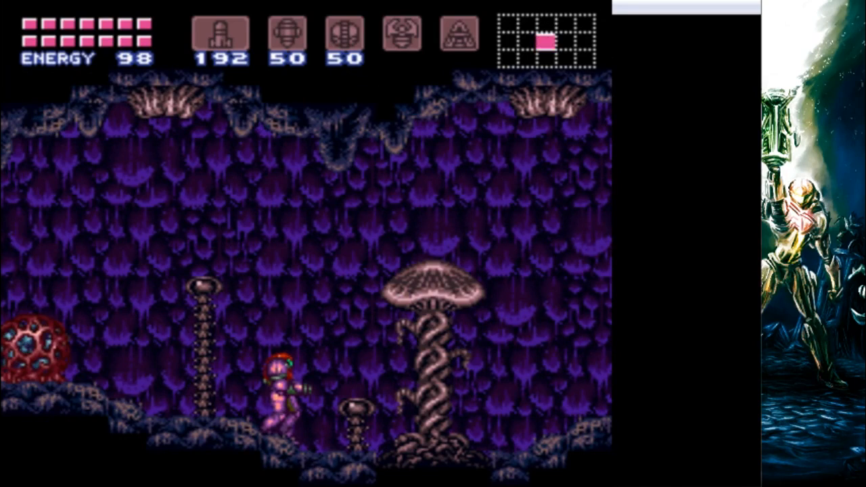
{"action": "key", "text": "alt+F4"}
Set MZOOMER's Death Anim to 0002, save the enemy DNA and accept the species data.
{"action": "double_click", "coordinate": [302, 98]}
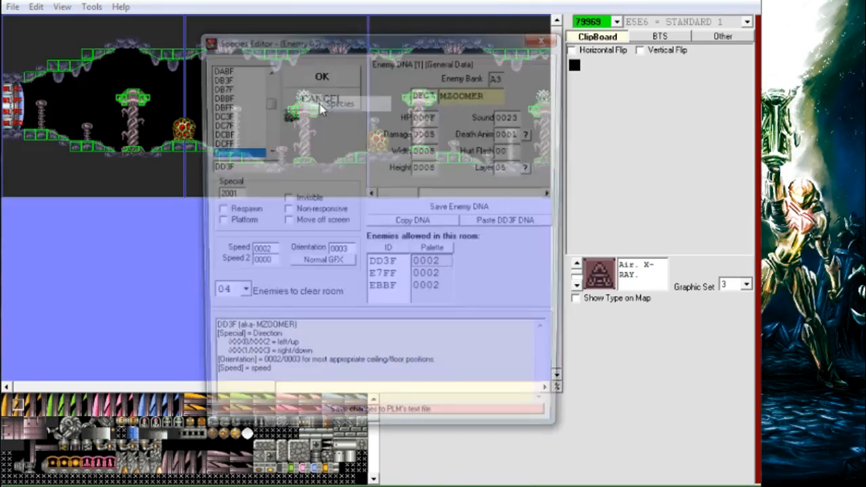
{"action": "left_click", "coordinate": [519, 134]}
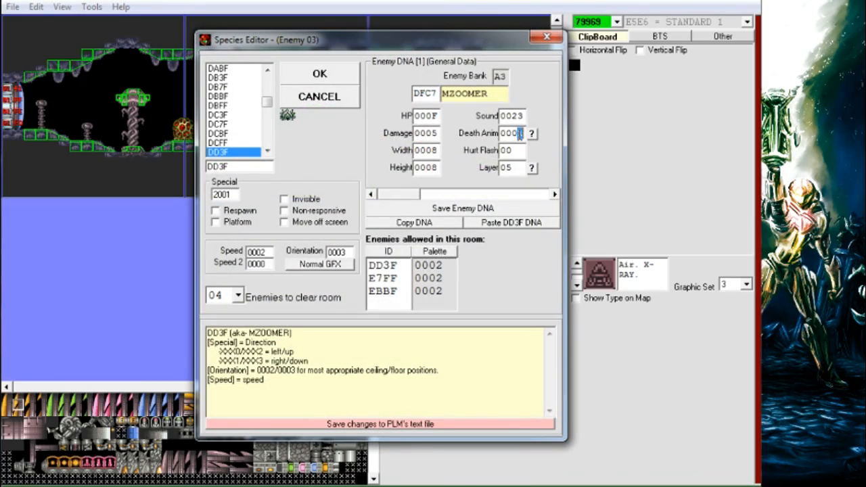
{"action": "left_click", "coordinate": [312, 74]}
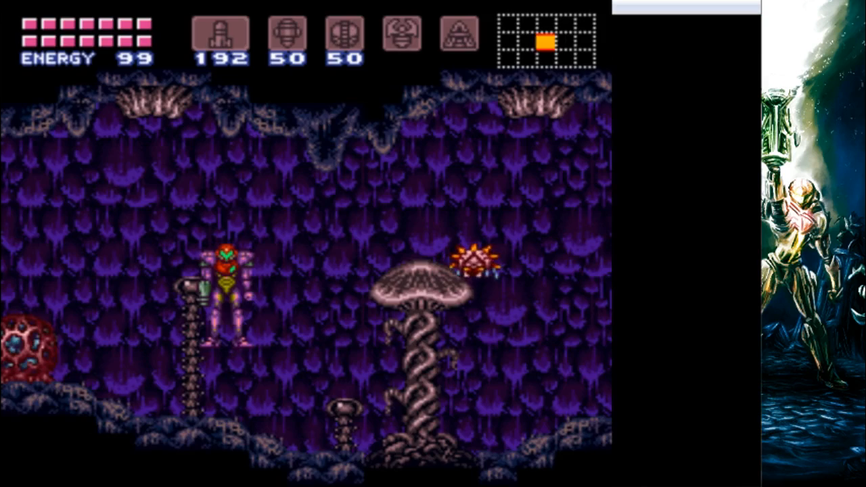
Test the large, round explosion on the pillar enemy in game using morph ball form, and return to the room editor.
{"action": "key", "text": "Right"}
{"action": "key", "text": "Down"}
{"action": "key", "text": "Down"}
{"action": "key", "text": "Right"}
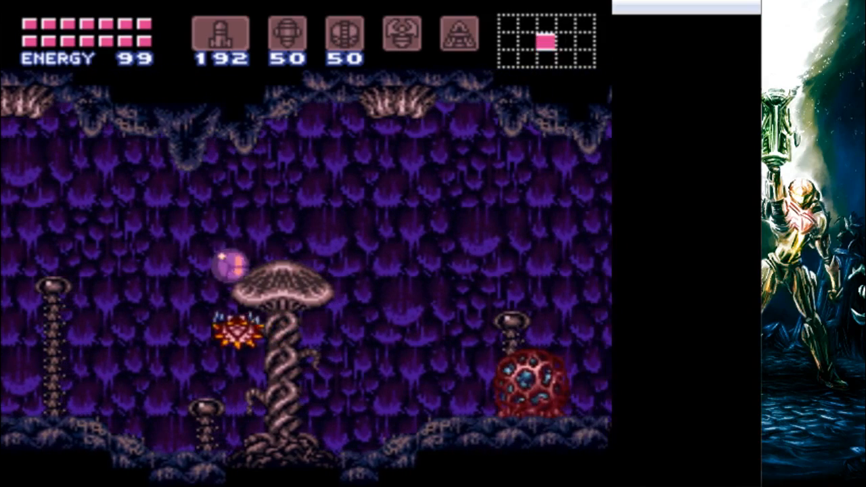
{"action": "key", "text": "Left"}
{"action": "key", "text": "Up"}
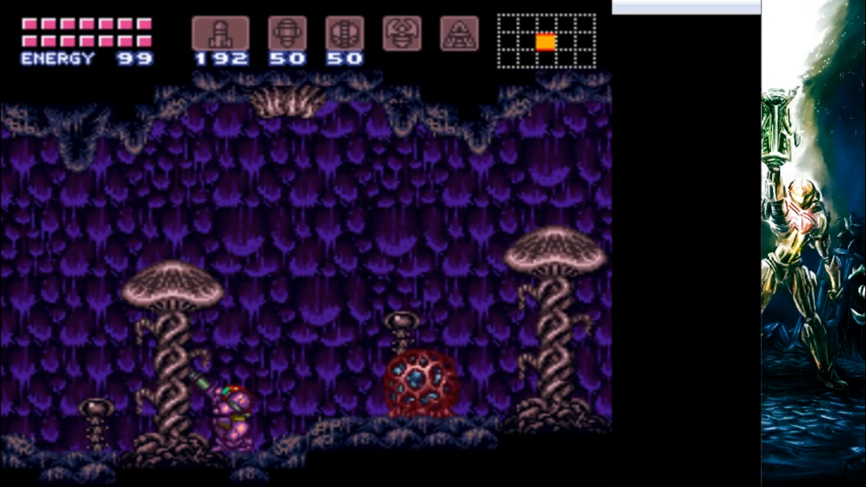
{"action": "key", "text": "alt+F4"}
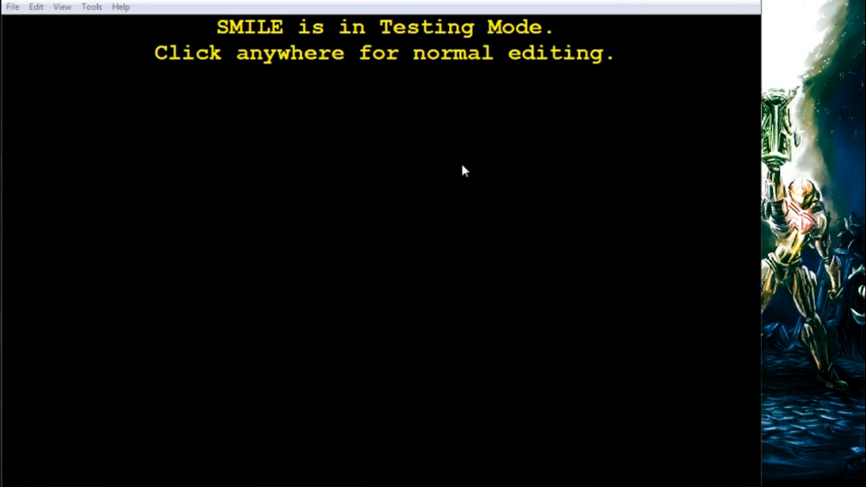
{"action": "left_click", "coordinate": [461, 164]}
Set MZOOMER's Death Anim to 0003 and accept the species data.
{"action": "right_click", "coordinate": [302, 100]}
{"action": "left_click", "coordinate": [332, 107]}
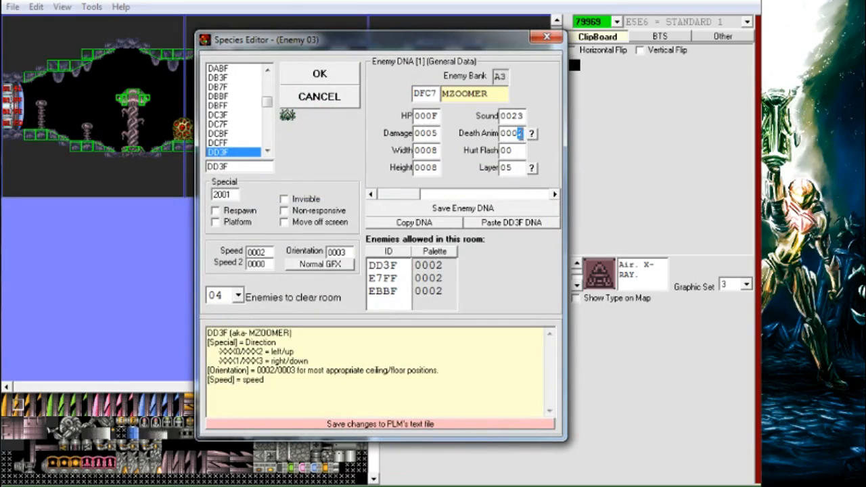
{"action": "left_click", "coordinate": [298, 74]}
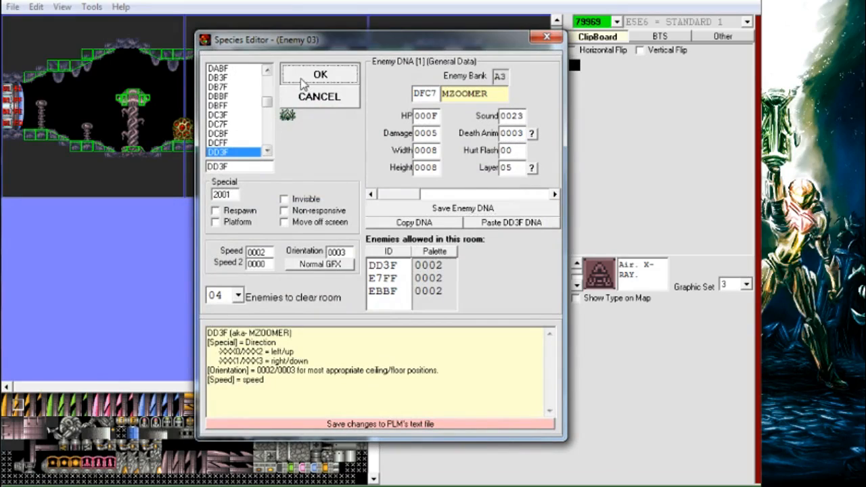
Test the enemy's death animation in game by killing it at the mushroom pillar in morph ball form, and return to the room editor.
{"action": "middle_click", "coordinate": [234, 113]}
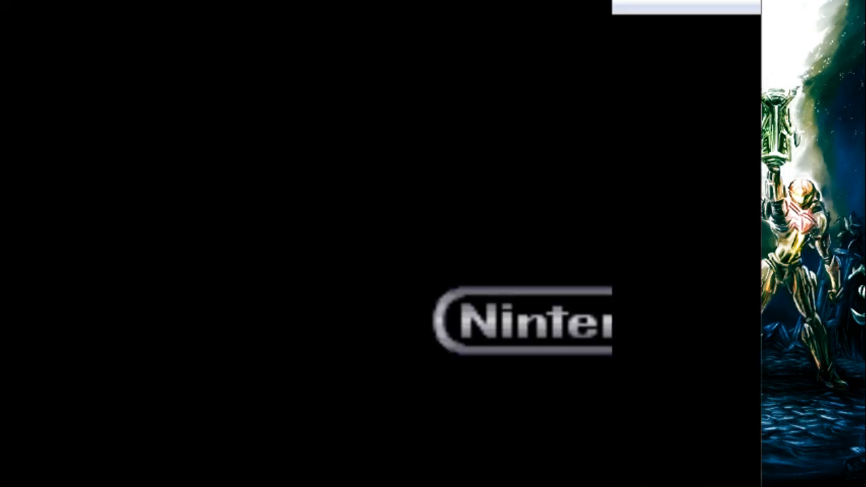
{"action": "key", "text": "Down"}
{"action": "key", "text": "Down"}
{"action": "key", "text": "Right"}
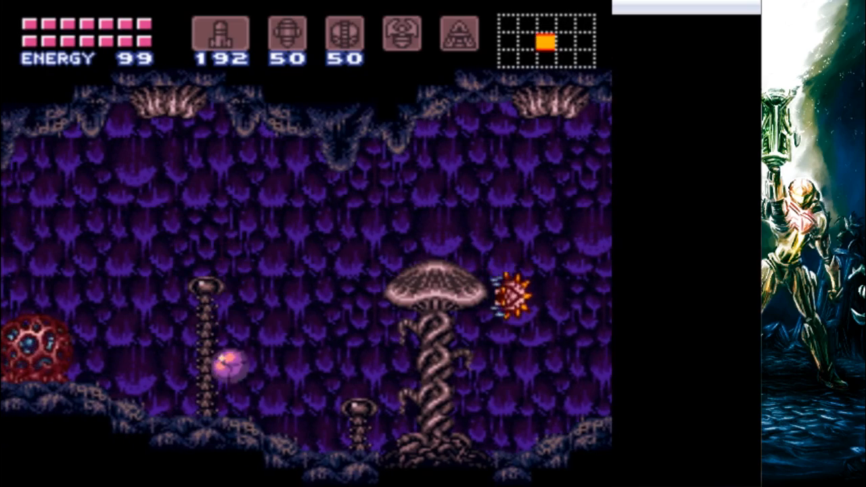
{"action": "key", "text": "x"}
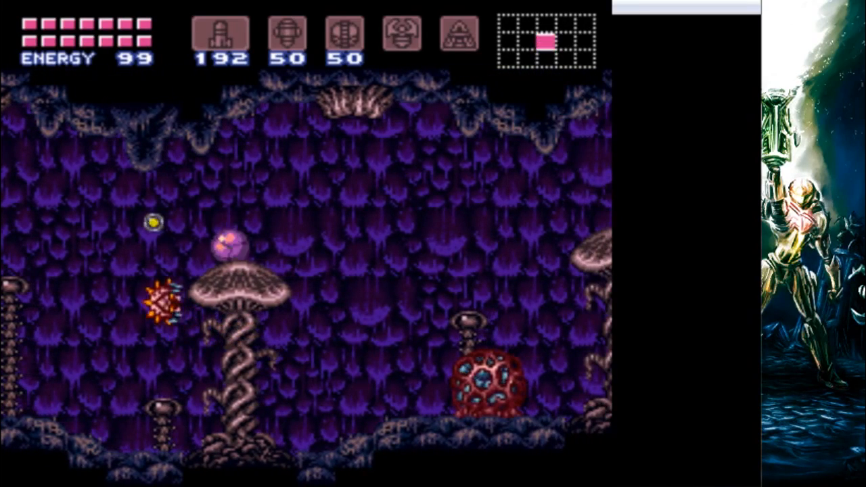
{"action": "key", "text": "s"}
{"action": "key", "text": "Right"}
{"action": "key", "text": "Left"}
{"action": "key", "text": "Up"}
{"action": "key", "text": "Up"}
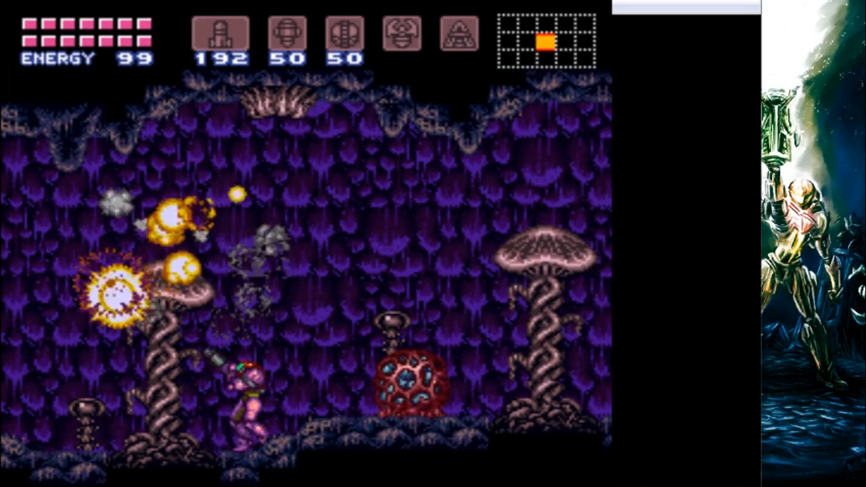
{"action": "key", "text": "Up"}
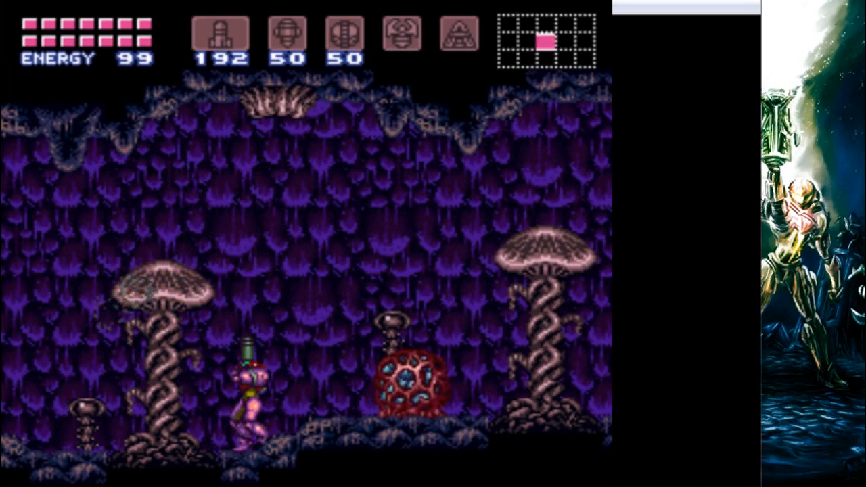
{"action": "key", "text": "alt+F4"}
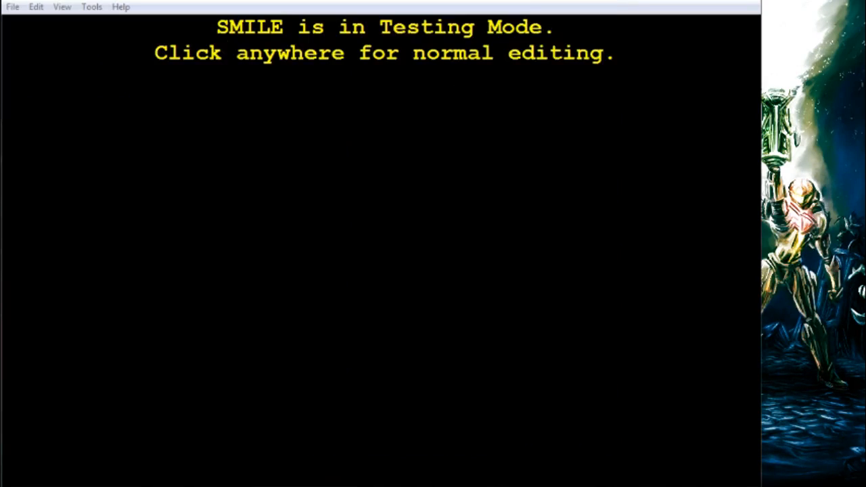
{"action": "left_click", "coordinate": [325, 142]}
Set MZOOMER's Death Anim to 0004, save the enemy DNA and accept the species data.
{"action": "right_click", "coordinate": [290, 95]}
{"action": "left_click", "coordinate": [341, 109]}
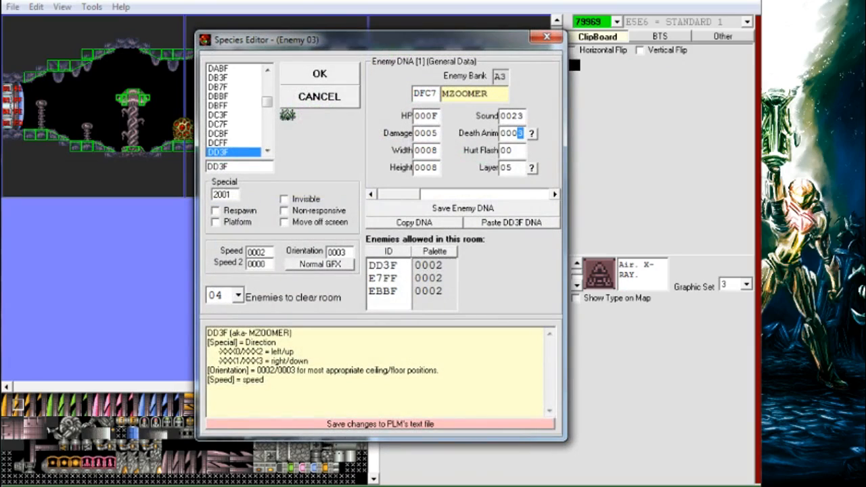
{"action": "left_click", "coordinate": [438, 207]}
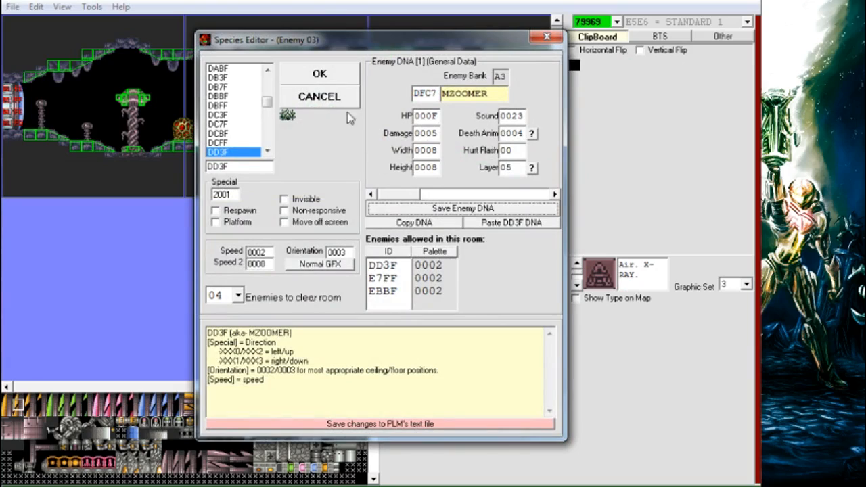
{"action": "left_click", "coordinate": [321, 76]}
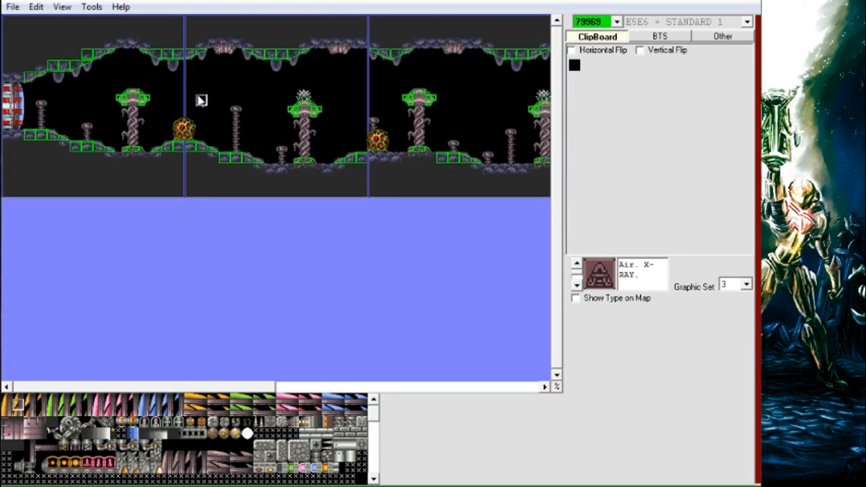
Launch the room test, bomb the crawling pillar enemy in morph ball form to check its death animation, and return to the editor.
{"action": "middle_click", "coordinate": [199, 99]}
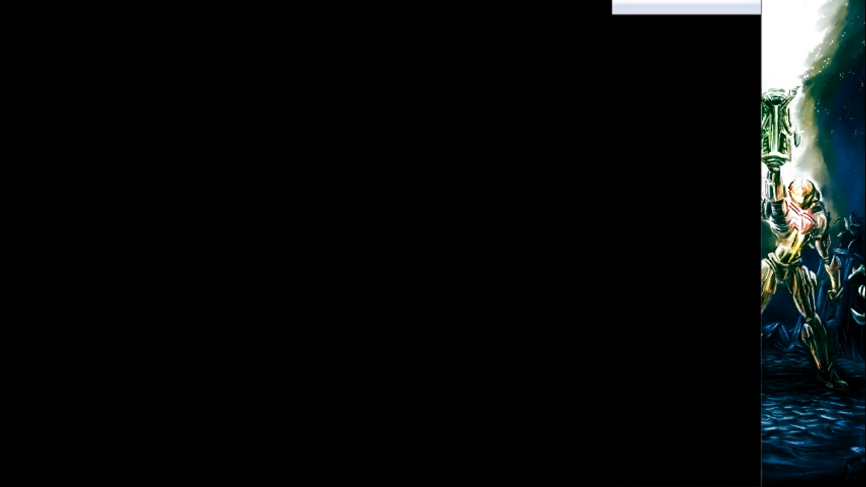
{"action": "key", "text": "Right"}
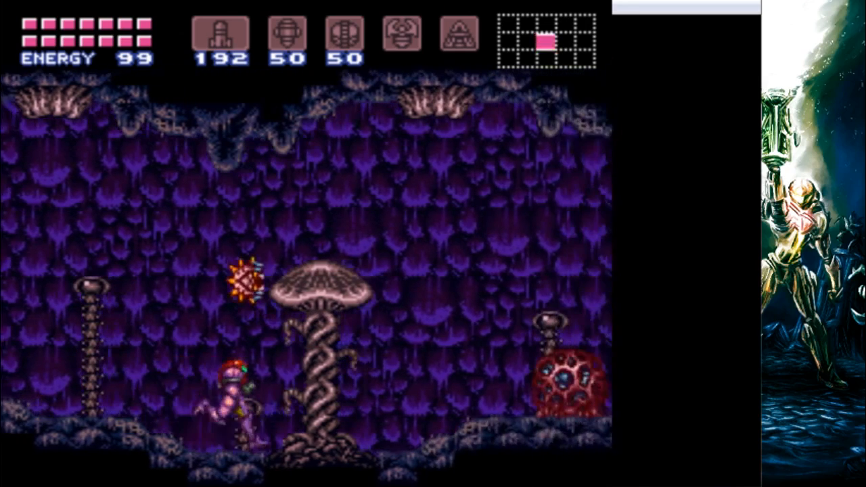
{"action": "key", "text": "Down"}
{"action": "key", "text": "Down"}
{"action": "key", "text": "Right"}
{"action": "key", "text": "x"}
{"action": "key", "text": "s"}
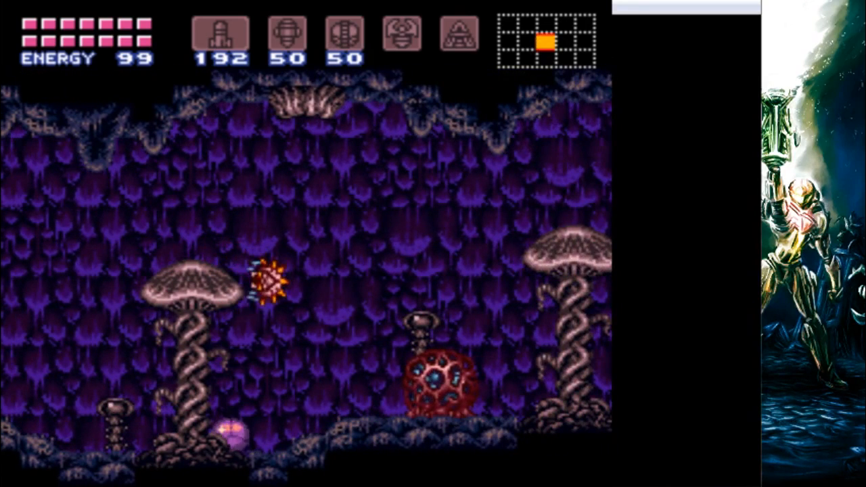
{"action": "key", "text": "Left"}
{"action": "key", "text": "x"}
{"action": "key", "text": "s"}
{"action": "key", "text": "Left"}
{"action": "key", "text": "Right"}
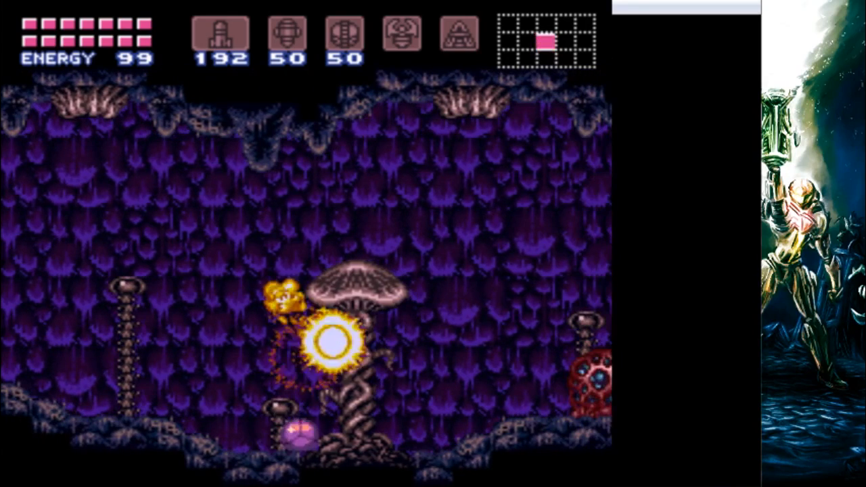
{"action": "key", "text": "Up"}
{"action": "key", "text": "c"}
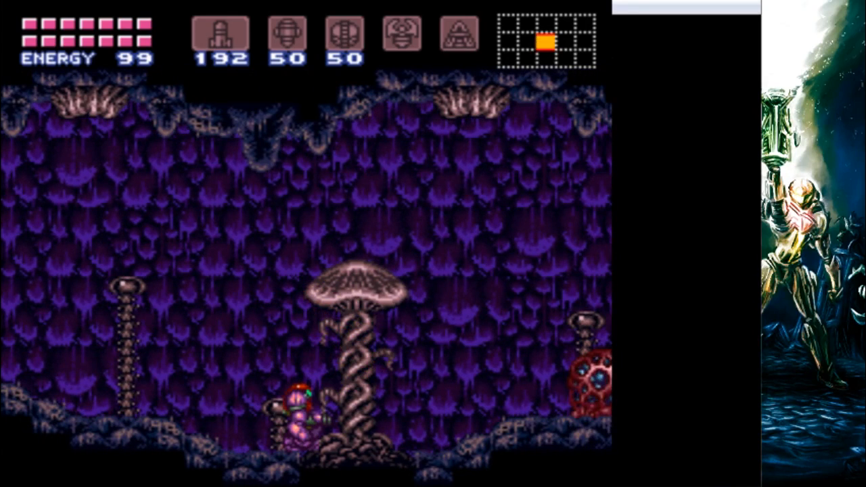
{"action": "key", "text": "Escape"}
{"action": "left_click", "coordinate": [511, 146]}
Reopen the species data of the pillar enemy, set its Death Anim to 0000 and save the enemy DNA.
{"action": "right_click", "coordinate": [304, 92]}
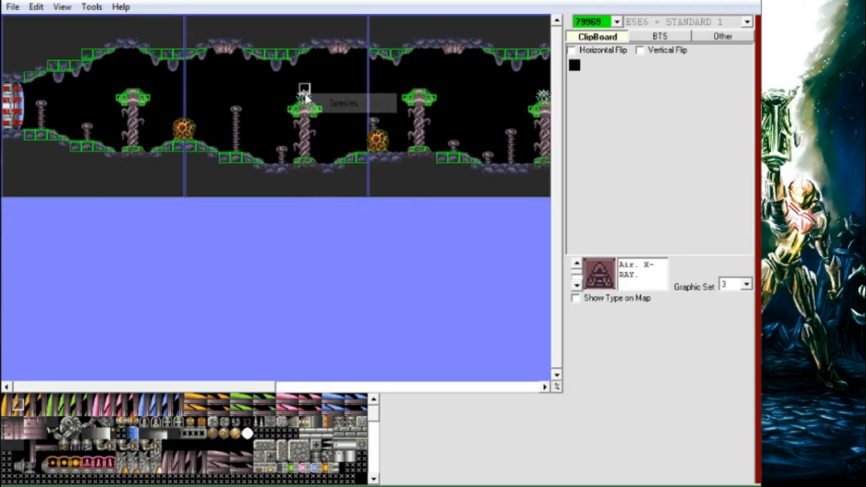
{"action": "left_click", "coordinate": [386, 110]}
{"action": "left_click_drag", "start_coordinate": [525, 133], "coordinate": [520, 133]}
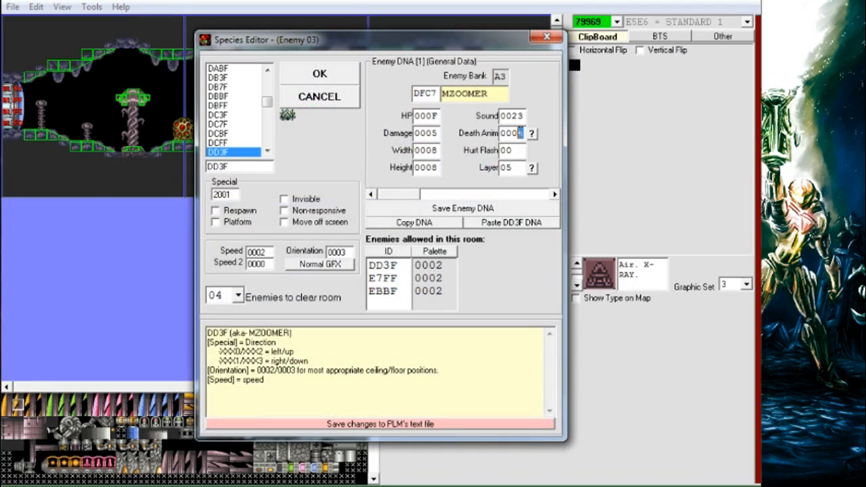
{"action": "left_click", "coordinate": [504, 209]}
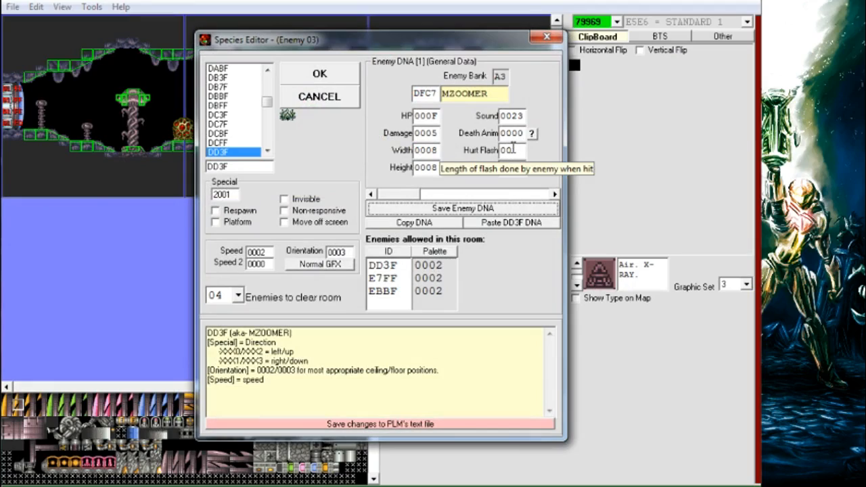
Examine the help list of Layer values for the enemy DNA and close it.
{"action": "left_click_drag", "start_coordinate": [488, 49], "coordinate": [514, 142]}
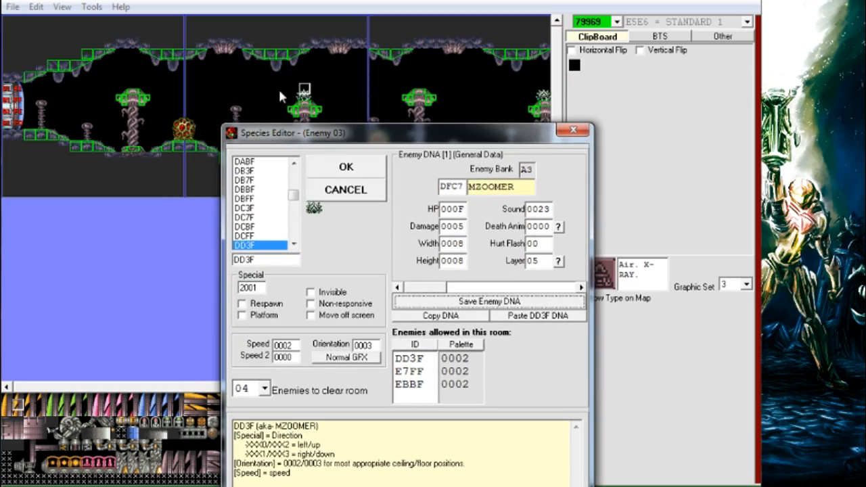
{"action": "left_click_drag", "start_coordinate": [446, 136], "coordinate": [433, 58]}
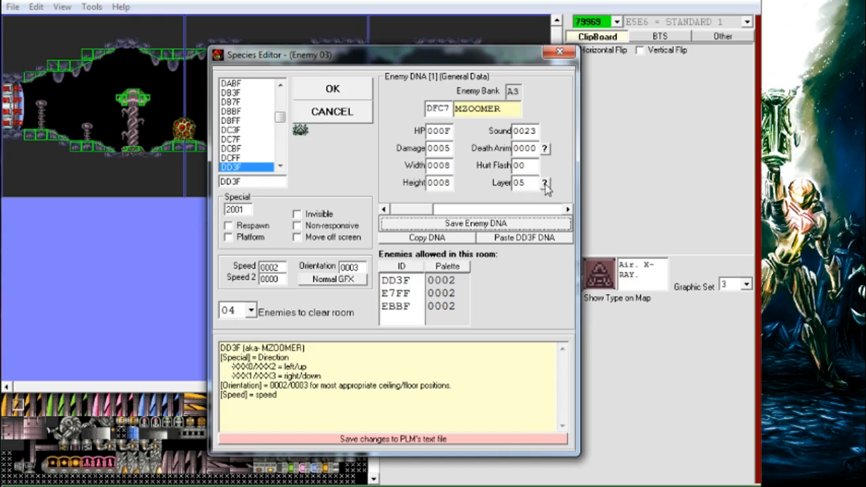
{"action": "left_click", "coordinate": [546, 187]}
{"action": "left_click_drag", "start_coordinate": [654, 312], "coordinate": [367, 113]}
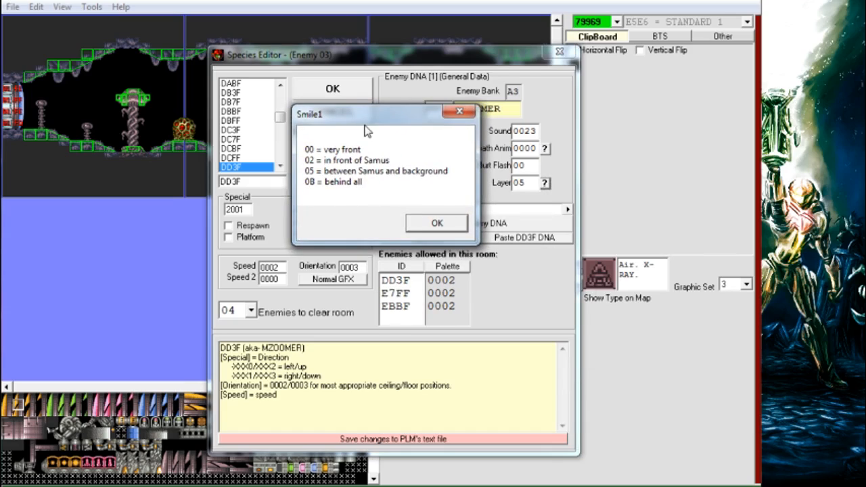
{"action": "left_click_drag", "start_coordinate": [366, 116], "coordinate": [361, 190]}
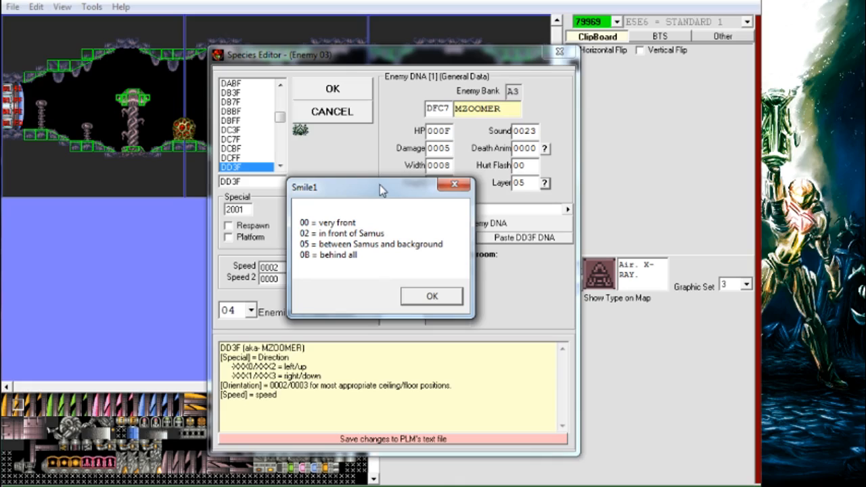
{"action": "left_click_drag", "start_coordinate": [379, 185], "coordinate": [404, 190]}
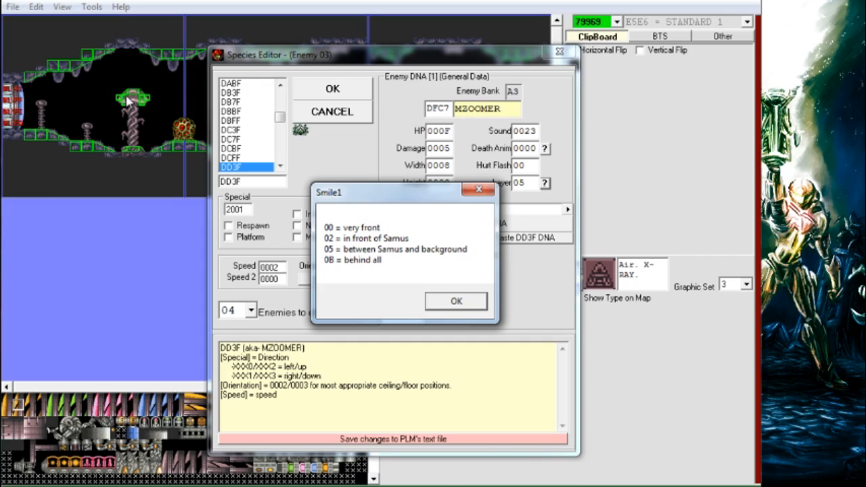
{"action": "left_click", "coordinate": [451, 300]}
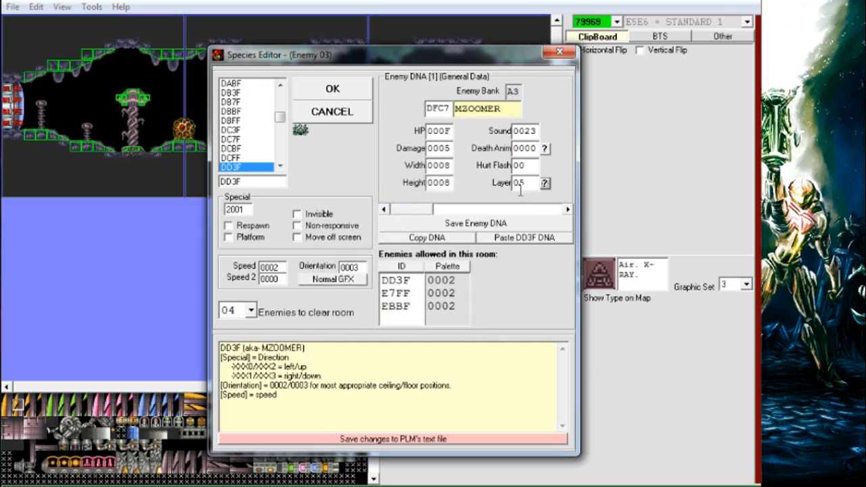
Set MZOOMER's Layer to 0B and accept the species data.
{"action": "left_click_drag", "start_coordinate": [528, 185], "coordinate": [522, 186]}
{"action": "type", "text": "B"}
{"action": "left_click", "coordinate": [336, 91]}
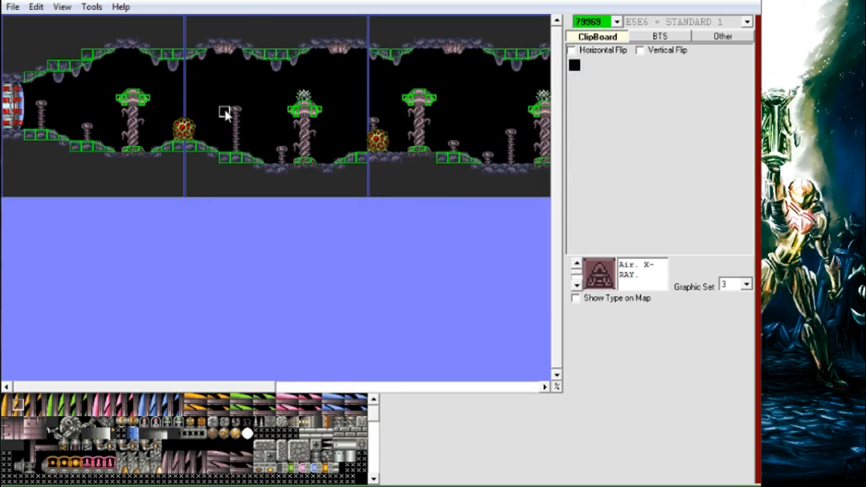
Launch the room test and run back and forth past the mushroom pillars to check the enemy's layering.
{"action": "left_click", "coordinate": [225, 113]}
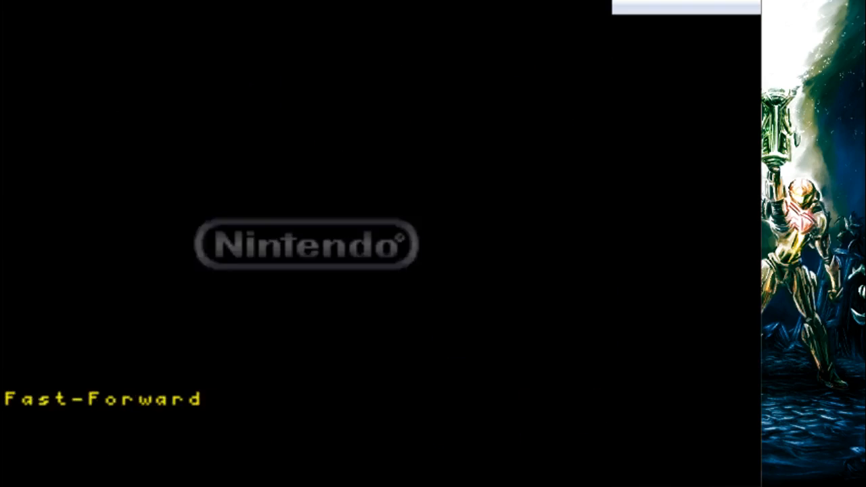
{"action": "key", "text": "Right"}
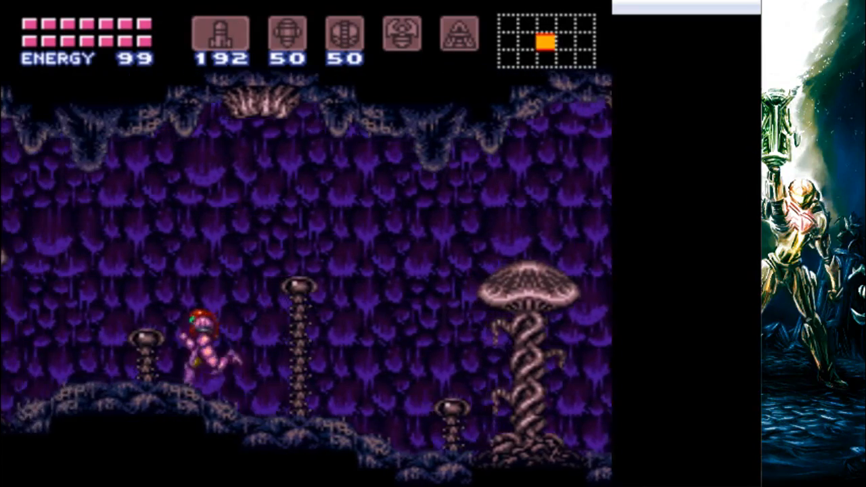
{"action": "key", "text": "Left"}
{"action": "key", "text": "Right"}
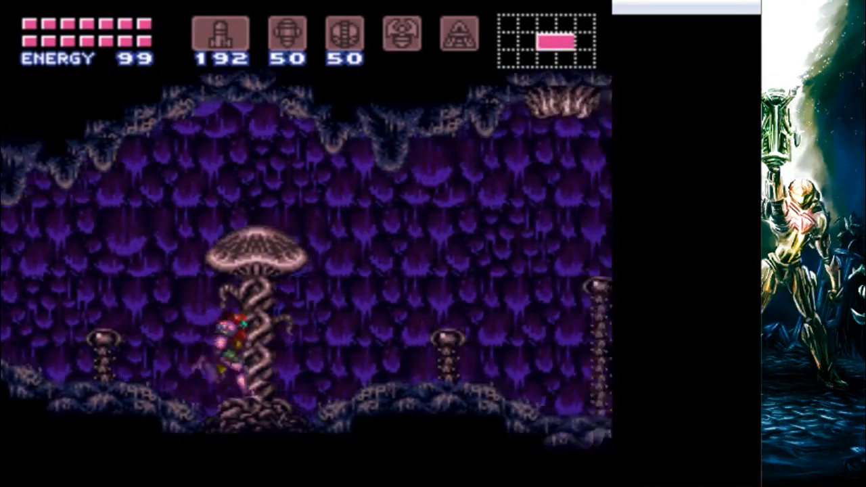
{"action": "key", "text": "Right"}
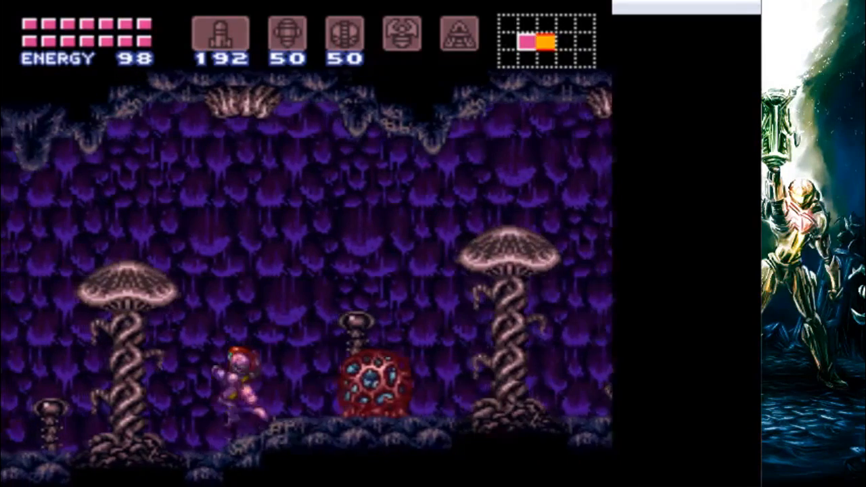
{"action": "key", "text": "Left"}
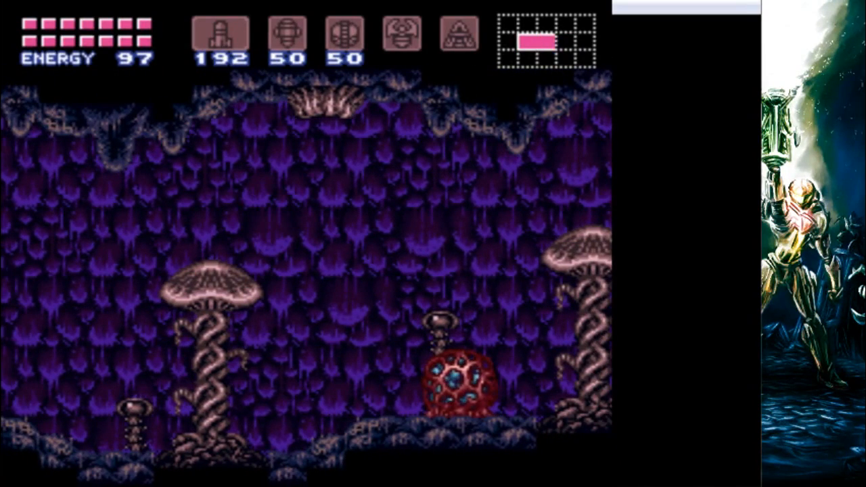
Select missiles, fire them upward beside the mushroom pillar to test for the enemy, and return to the room editor.
{"action": "key", "text": "space"}
{"action": "key", "text": "Up"}
{"action": "key", "text": "d"}
{"action": "key", "text": "d"}
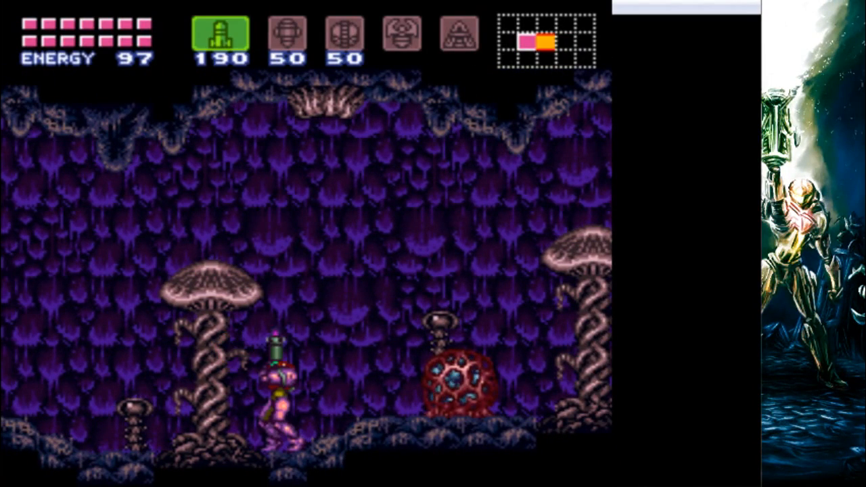
{"action": "key", "text": "d"}
{"action": "key", "text": "d"}
{"action": "key", "text": "d"}
{"action": "key", "text": "d"}
{"action": "key", "text": "d"}
{"action": "key", "text": "d"}
{"action": "key", "text": "d"}
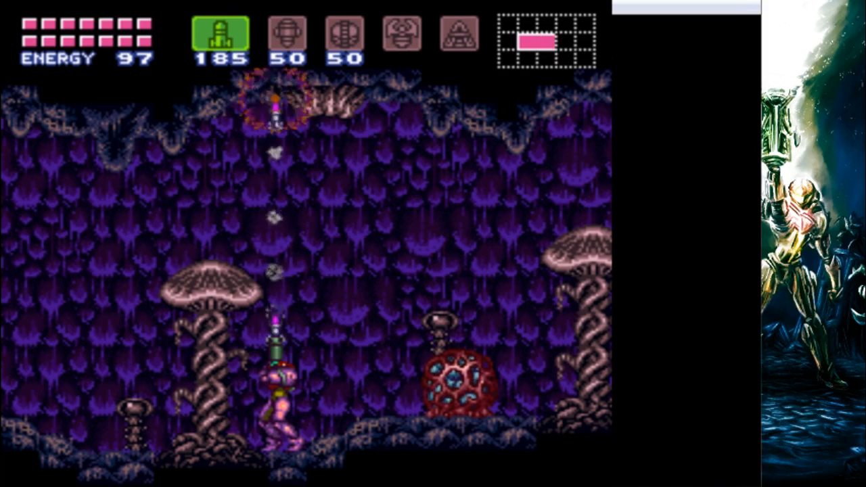
{"action": "key", "text": "d"}
{"action": "key", "text": "d"}
{"action": "key", "text": "d"}
{"action": "key", "text": "Left"}
{"action": "key", "text": "d"}
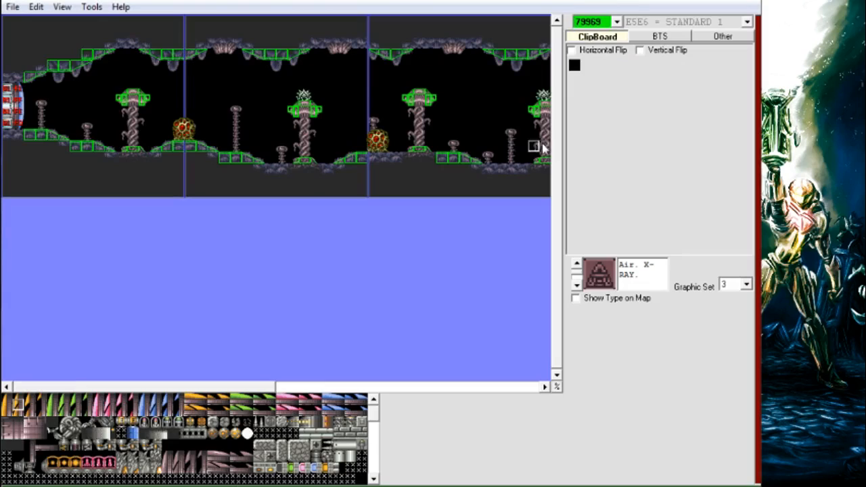
Reopen the pillar enemy's species data, set MZOOMER's Layer to 05 and save the enemy DNA.
{"action": "left_click", "coordinate": [92, 8]}
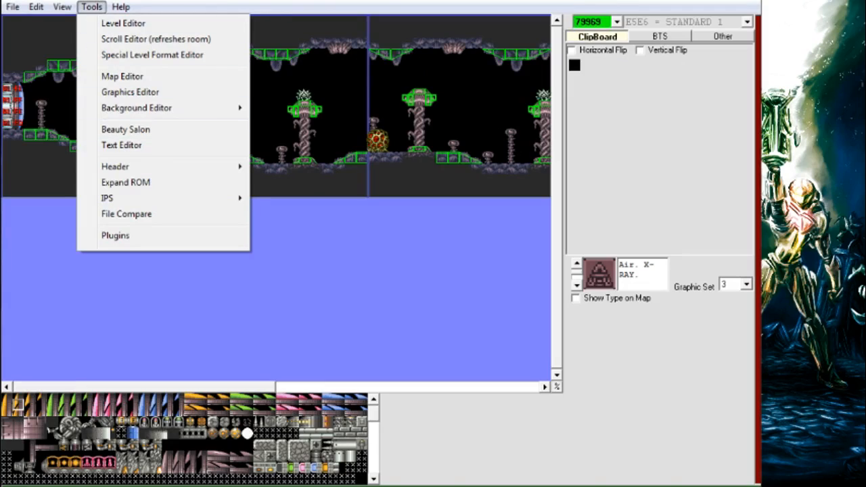
{"action": "left_click", "coordinate": [304, 101]}
{"action": "right_click", "coordinate": [304, 99]}
{"action": "left_click", "coordinate": [325, 105]}
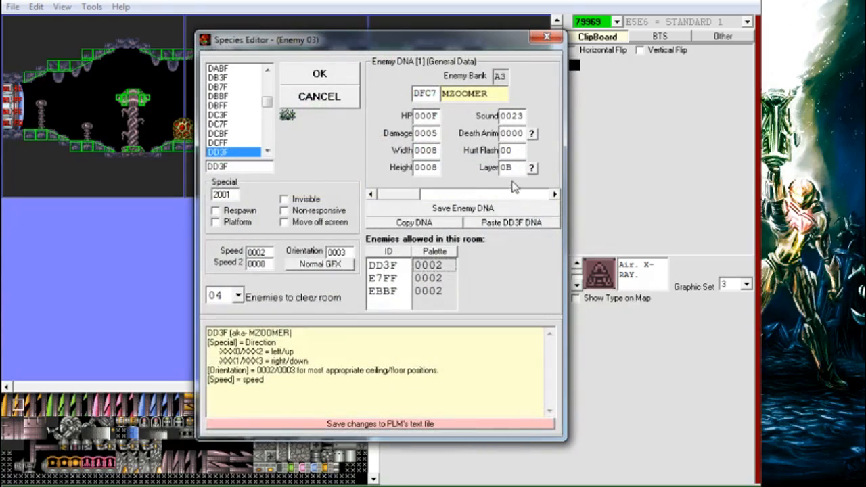
{"action": "left_click", "coordinate": [509, 168]}
{"action": "type", "text": "05"}
{"action": "left_click", "coordinate": [470, 210]}
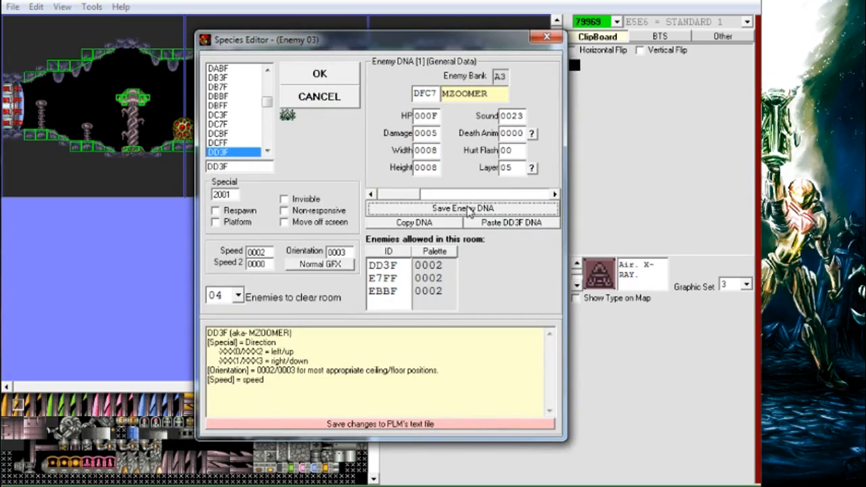
Inspect a grey colour in MZOOMER's enemy palette, then close the palette and species editors without saving.
{"action": "left_click", "coordinate": [553, 195]}
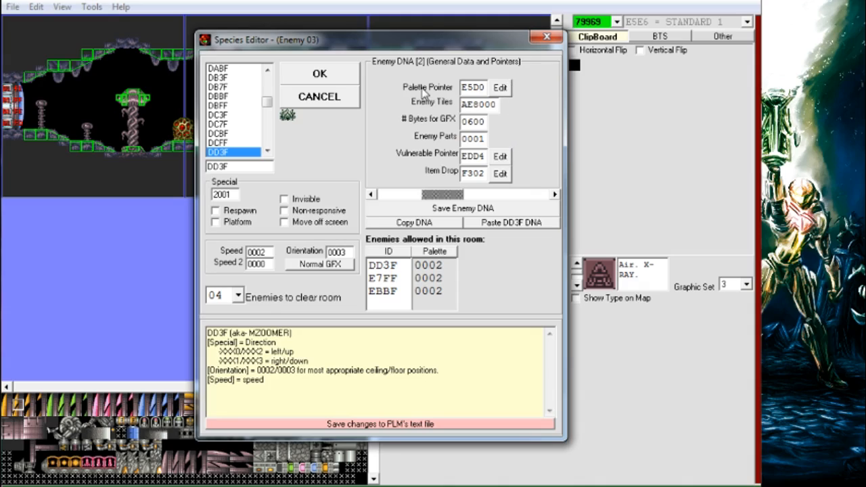
{"action": "left_click", "coordinate": [500, 88]}
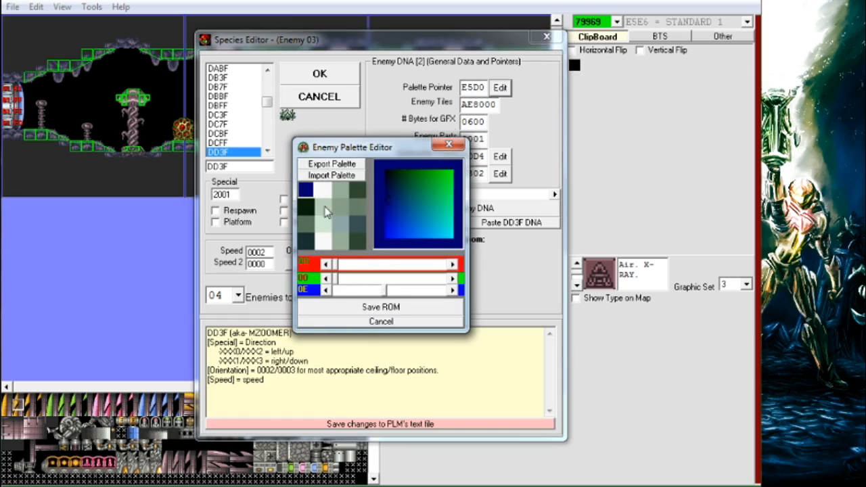
{"action": "left_click", "coordinate": [341, 225]}
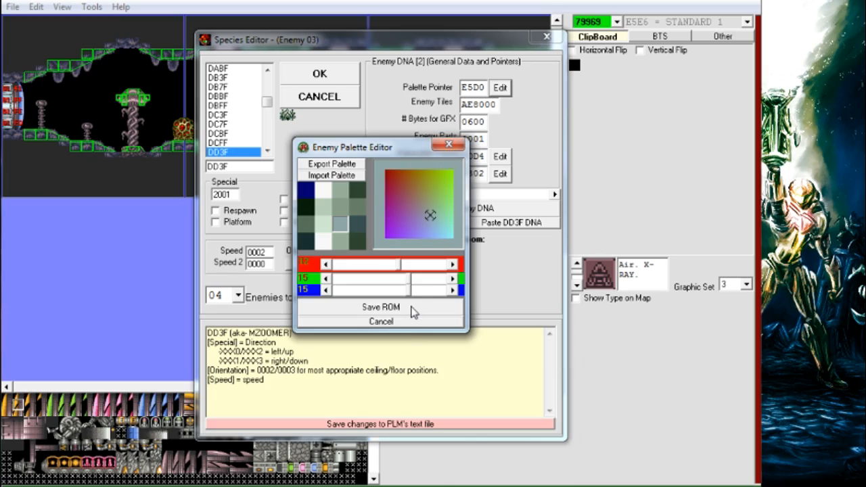
{"action": "left_click", "coordinate": [459, 147]}
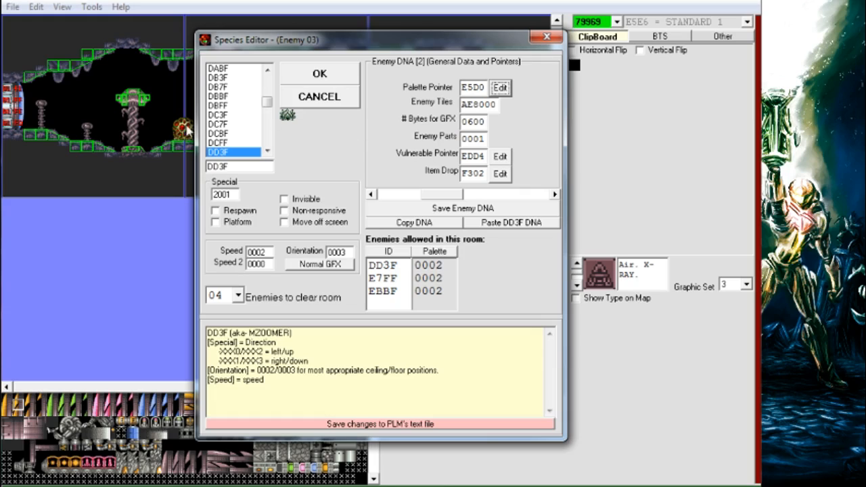
{"action": "left_click", "coordinate": [547, 36]}
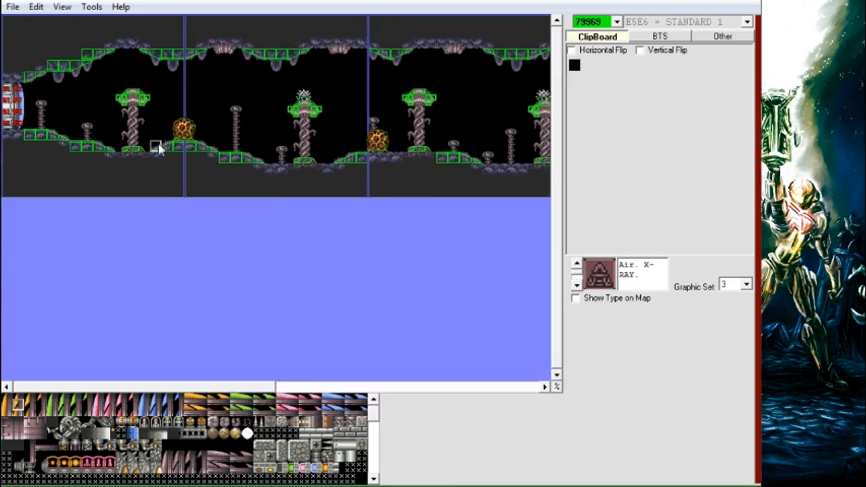
Open the species data of the red KAGO enemy, view its general data and pointers, and close it.
{"action": "right_click", "coordinate": [197, 128]}
{"action": "left_click", "coordinate": [207, 138]}
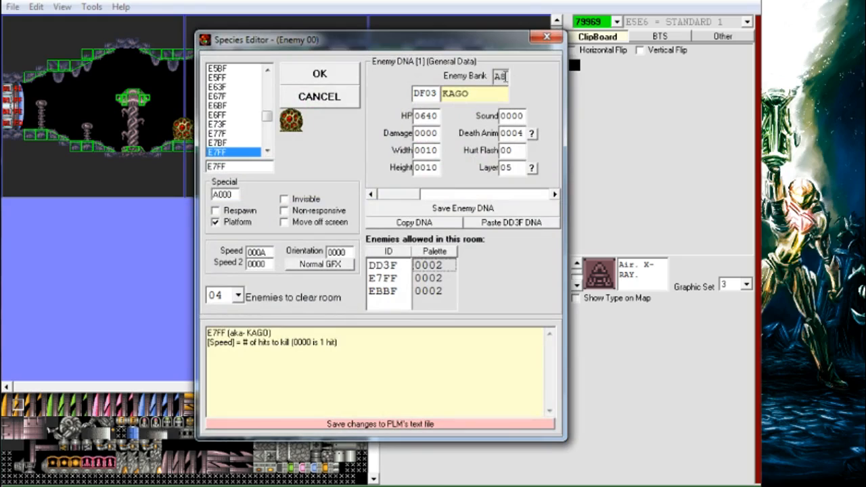
{"action": "left_click", "coordinate": [552, 194]}
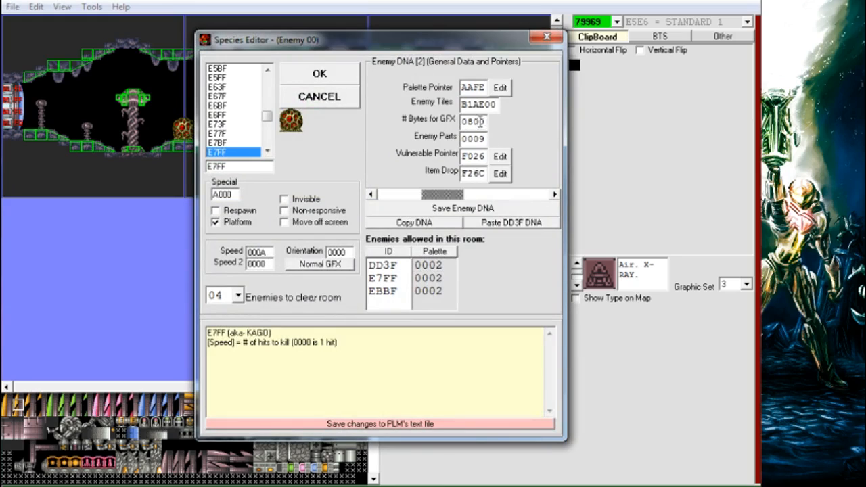
{"action": "left_click", "coordinate": [554, 37]}
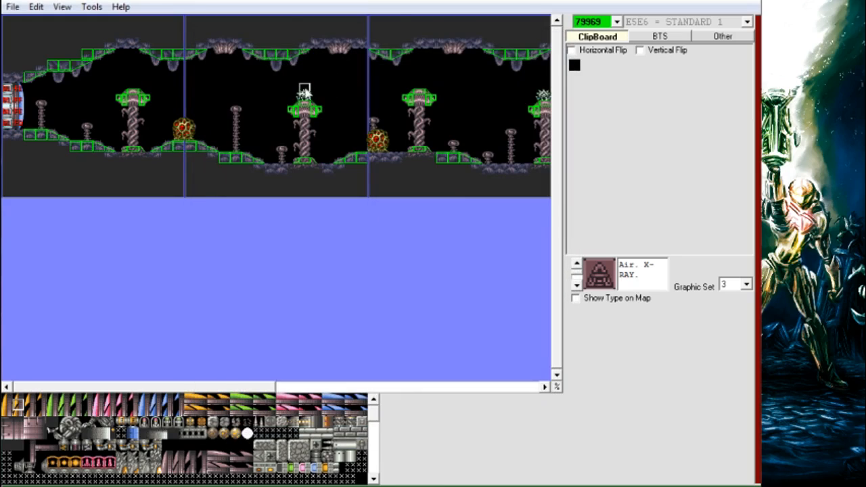
Reopen the pillar enemy's species data and examine MZOOMER's weapon vulnerabilities, including the Normal, Wave/Ice/Plasma and Charge/Hyper/Special entries.
{"action": "right_click", "coordinate": [303, 89]}
{"action": "left_click", "coordinate": [318, 99]}
{"action": "left_click", "coordinate": [535, 195]}
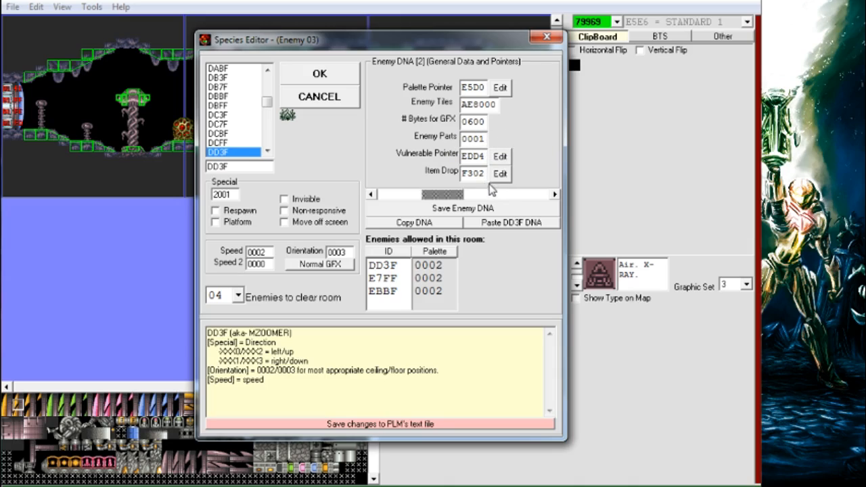
{"action": "left_click", "coordinate": [498, 157]}
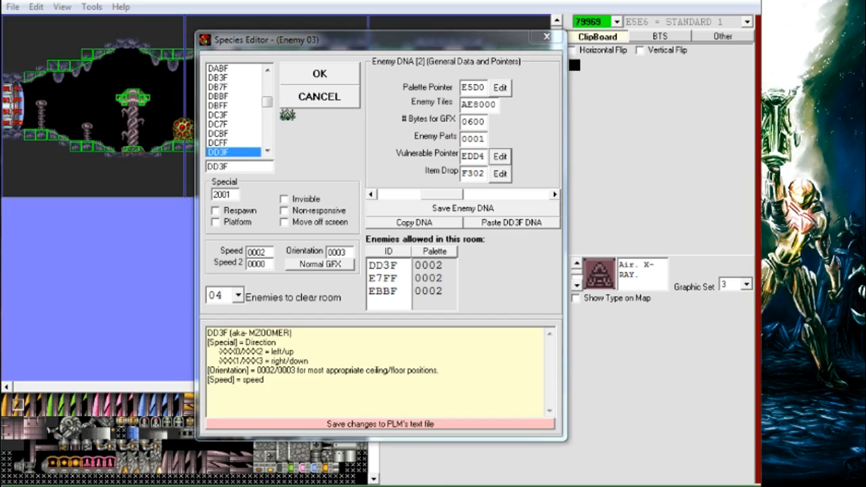
{"action": "left_click_drag", "start_coordinate": [292, 52], "coordinate": [453, 119]}
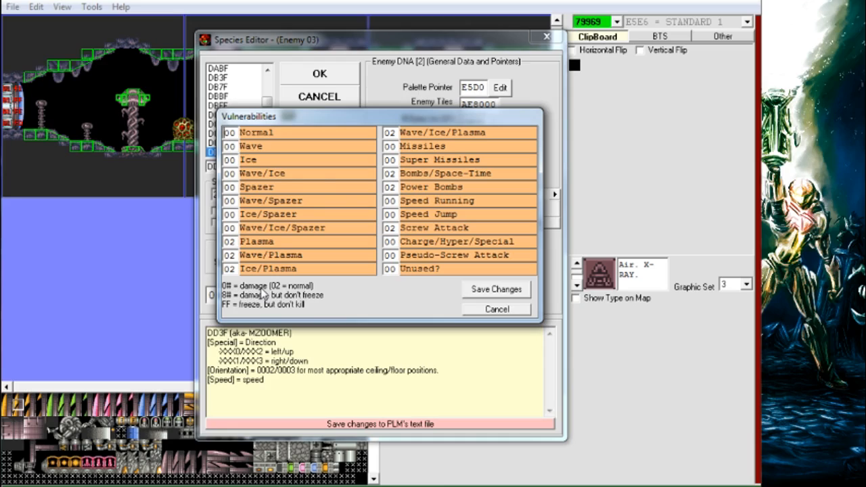
{"action": "left_click", "coordinate": [387, 133]}
{"action": "left_click", "coordinate": [230, 133]}
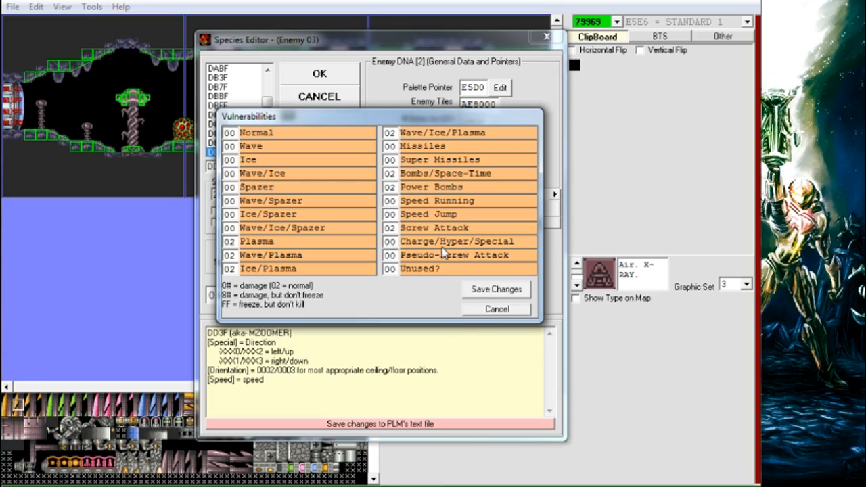
{"action": "double_click", "coordinate": [393, 242]}
{"action": "left_click", "coordinate": [385, 241]}
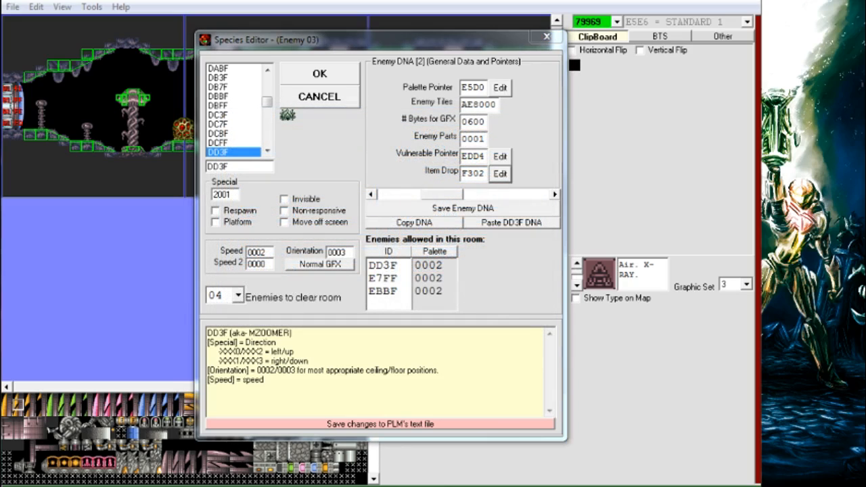
Review MZOOMER's item drop chances and cancel without saving changes.
{"action": "left_click", "coordinate": [500, 173]}
{"action": "left_click_drag", "start_coordinate": [466, 158], "coordinate": [436, 142]}
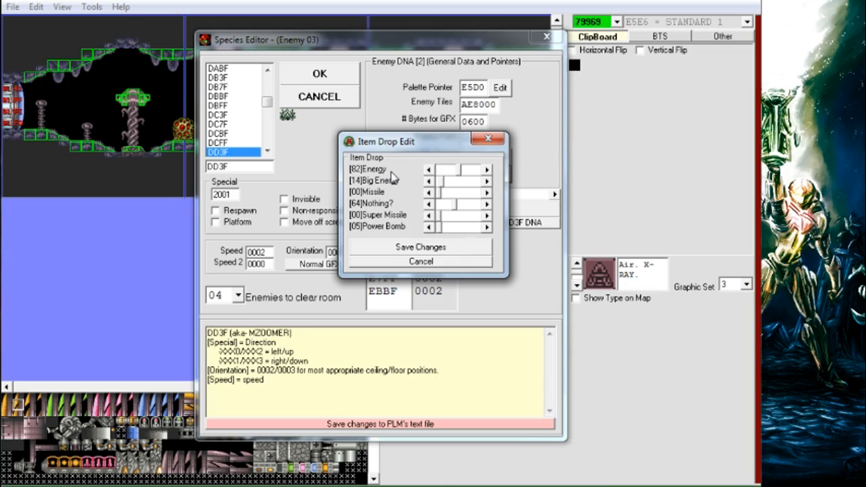
{"action": "left_click", "coordinate": [421, 261]}
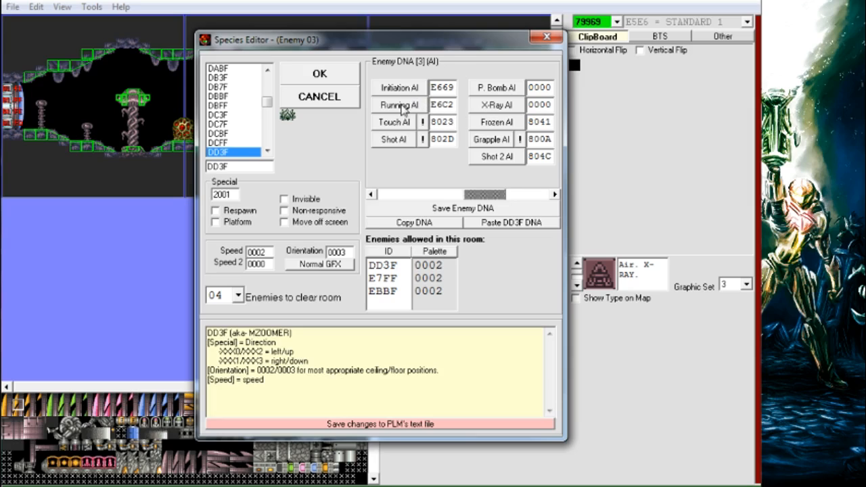
Read the descriptions of MZOOMER's Initiation AI and Touch AI, including the common Touch AI values.
{"action": "left_click", "coordinate": [420, 92]}
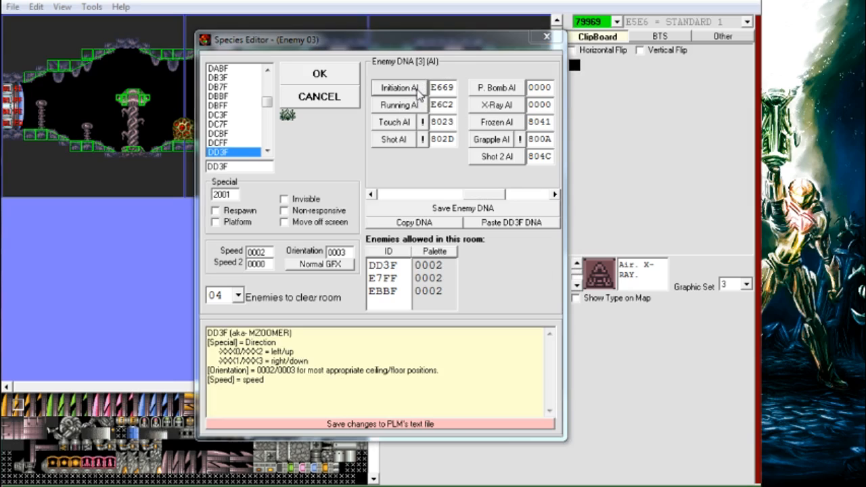
{"action": "key", "text": "Return"}
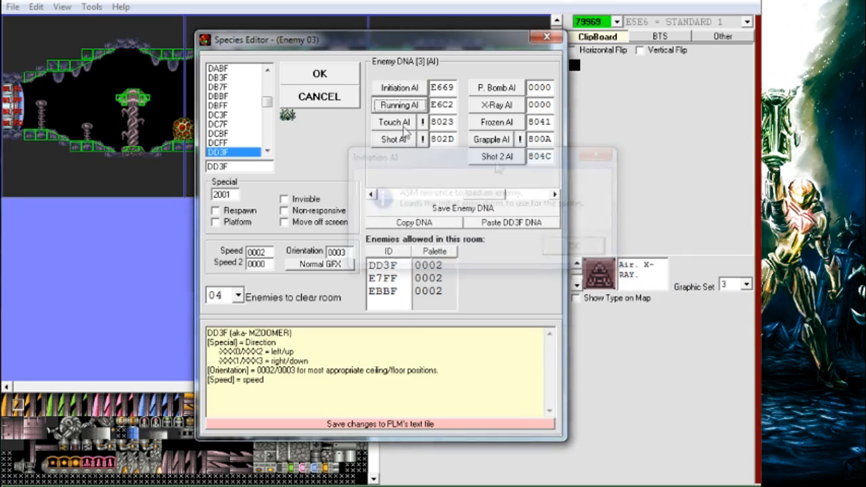
{"action": "left_click", "coordinate": [404, 127]}
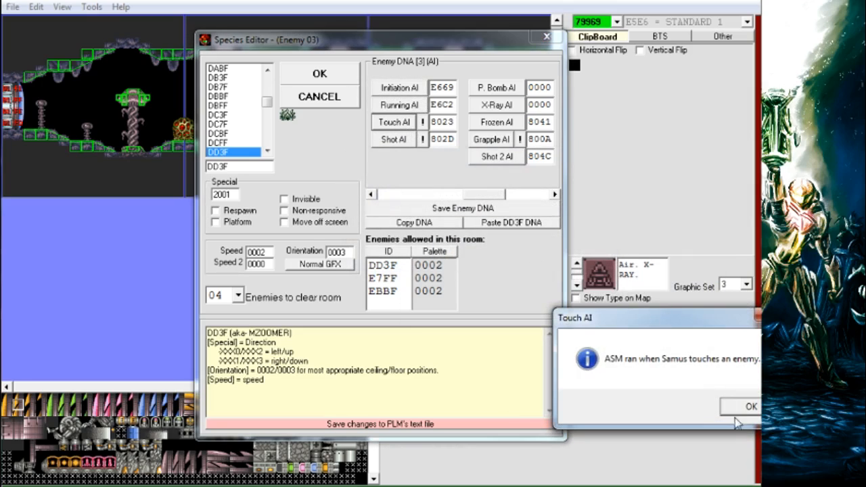
{"action": "key", "text": "Return"}
{"action": "left_click", "coordinate": [419, 122]}
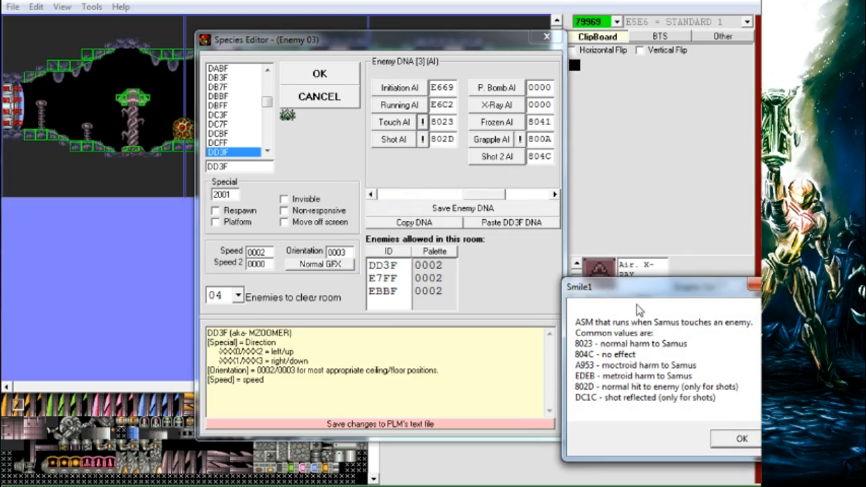
{"action": "left_click_drag", "start_coordinate": [640, 285], "coordinate": [260, 140]}
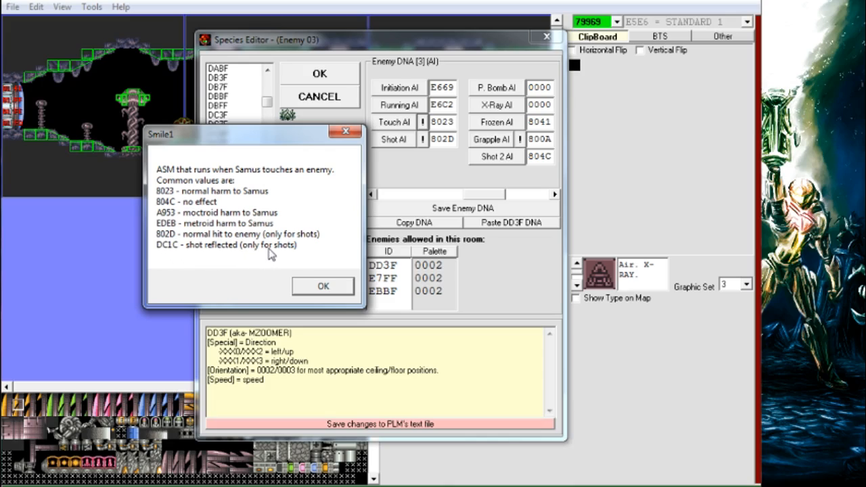
{"action": "left_click", "coordinate": [322, 285]}
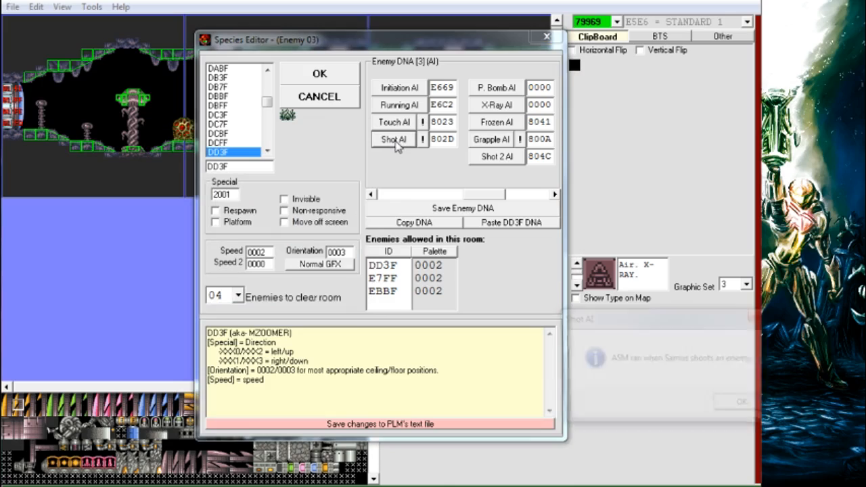
Read the Shot AI description and its list of common values.
{"action": "left_click", "coordinate": [398, 139]}
{"action": "left_click", "coordinate": [748, 407]}
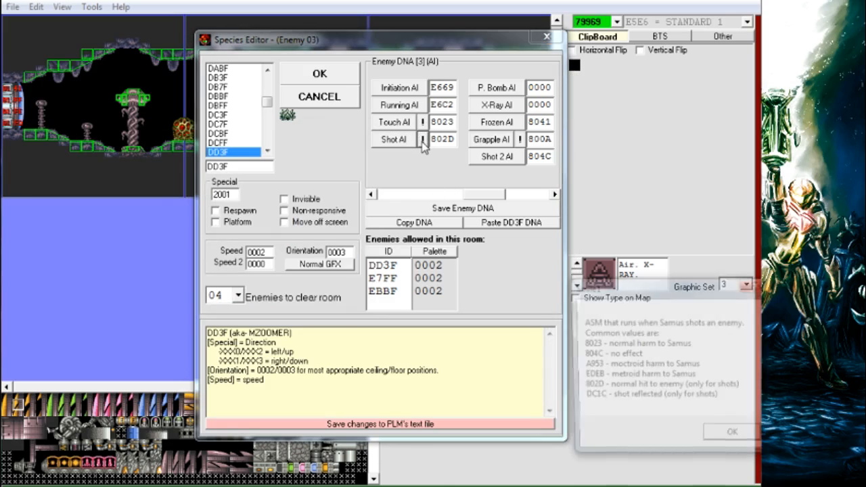
{"action": "left_click_drag", "start_coordinate": [642, 282], "coordinate": [378, 182]}
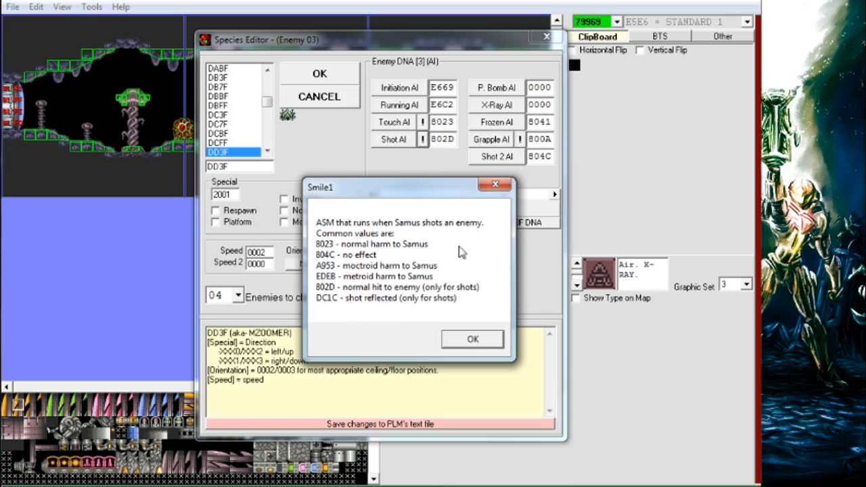
{"action": "left_click", "coordinate": [467, 344]}
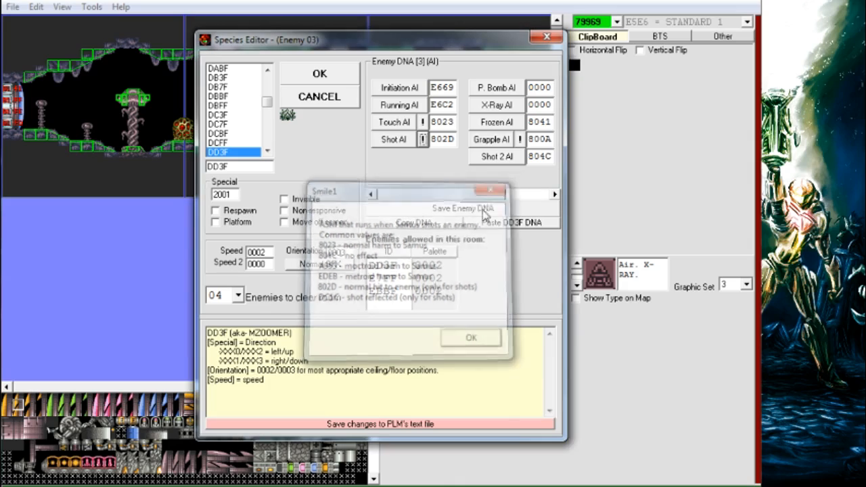
Set MZOOMER's Shot AI to DC1C, save the enemy DNA and accept the species data.
{"action": "left_click_drag", "start_coordinate": [455, 139], "coordinate": [423, 140]}
{"action": "type", "text": "DC1C"}
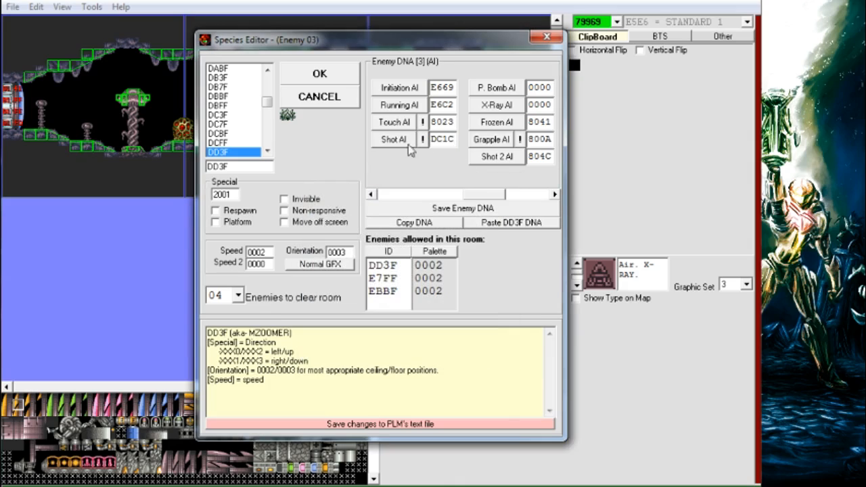
{"action": "left_click", "coordinate": [423, 213]}
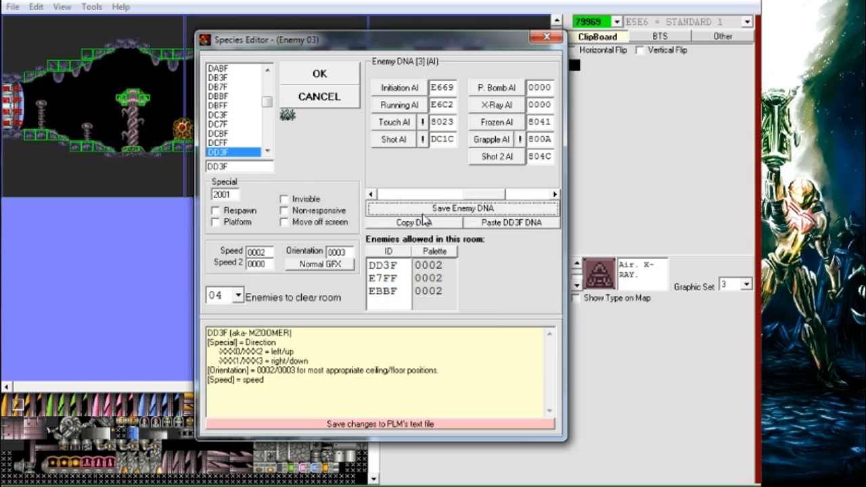
{"action": "left_click", "coordinate": [320, 74]}
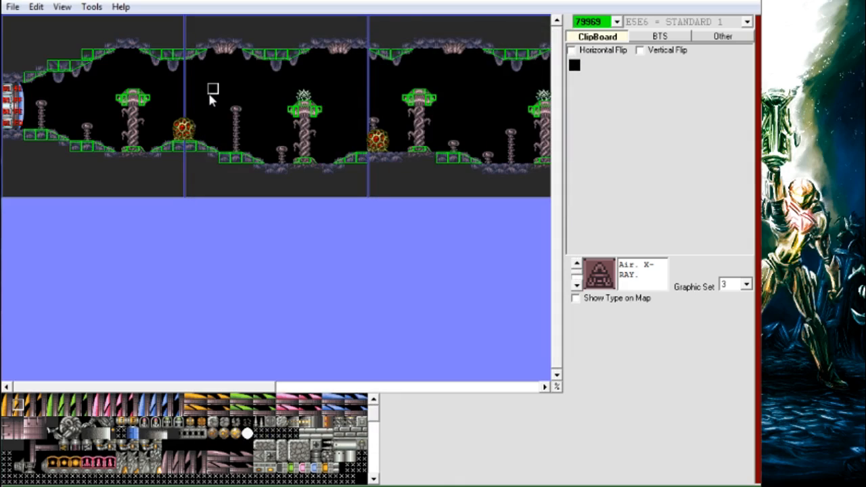
Launch the room test and fire missiles toward the enemy circling the mushroom pillar.
{"action": "key", "text": "ctrl+q"}
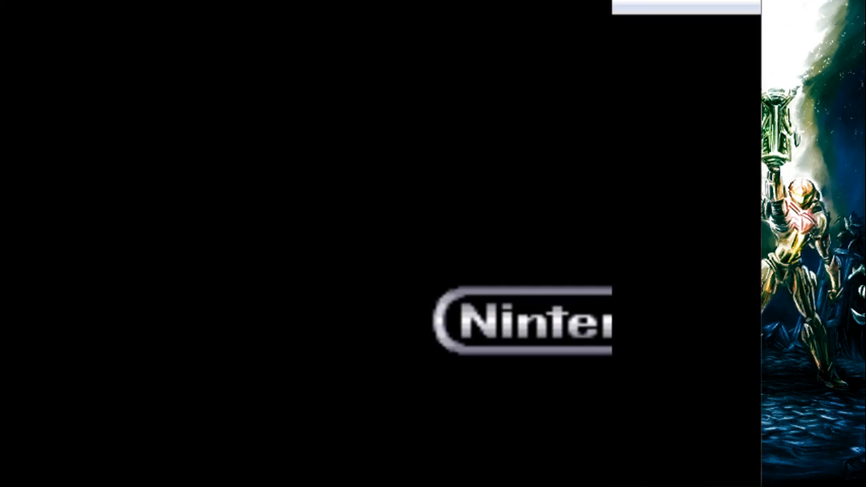
{"action": "key", "text": "Tab"}
{"action": "key", "text": "Right"}
{"action": "key", "text": "Return"}
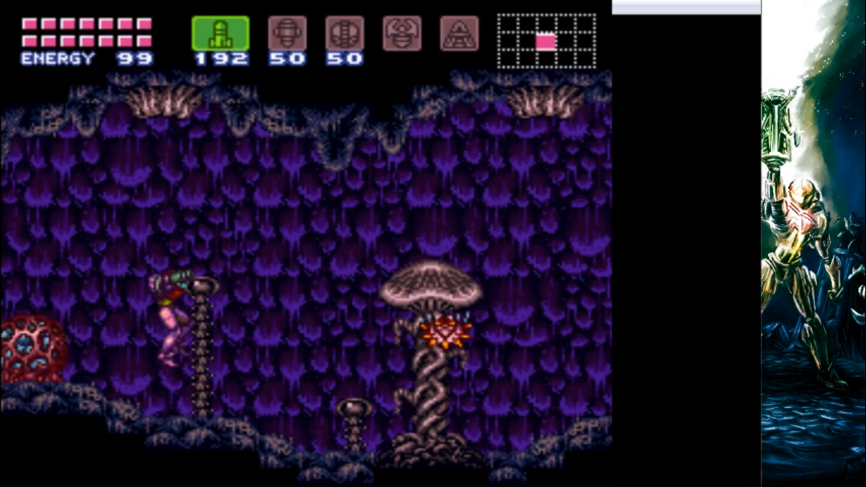
{"action": "key", "text": "v"}
{"action": "key", "text": "d"}
{"action": "key", "text": "Left"}
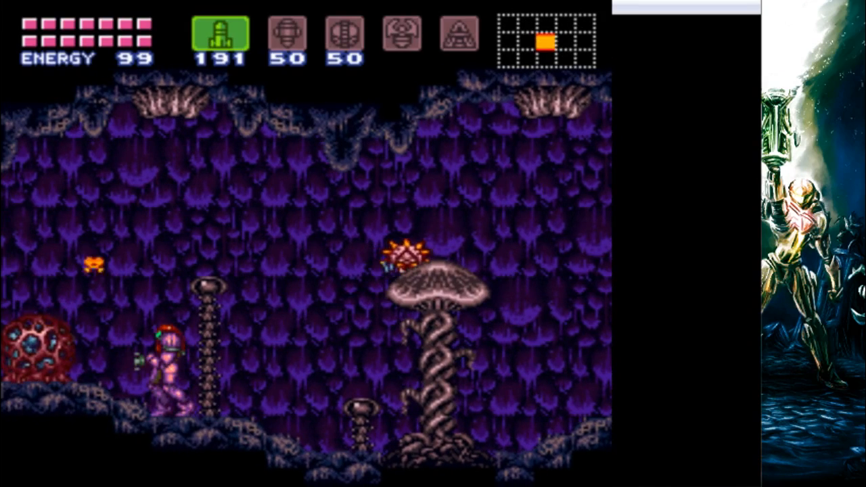
{"action": "key", "text": "Right"}
{"action": "key", "text": "v"}
{"action": "key", "text": "d"}
{"action": "key", "text": "d"}
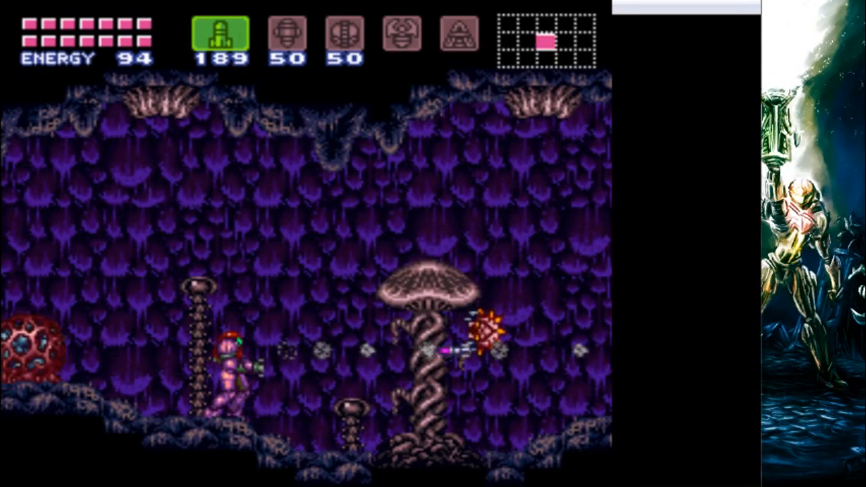
Move up to the mushroom pillar and back, firing more missiles at the circling enemy to test its shot reaction.
{"action": "key", "text": "Right"}
{"action": "key", "text": "v"}
{"action": "key", "text": "s"}
{"action": "key", "text": "d"}
{"action": "key", "text": "Right"}
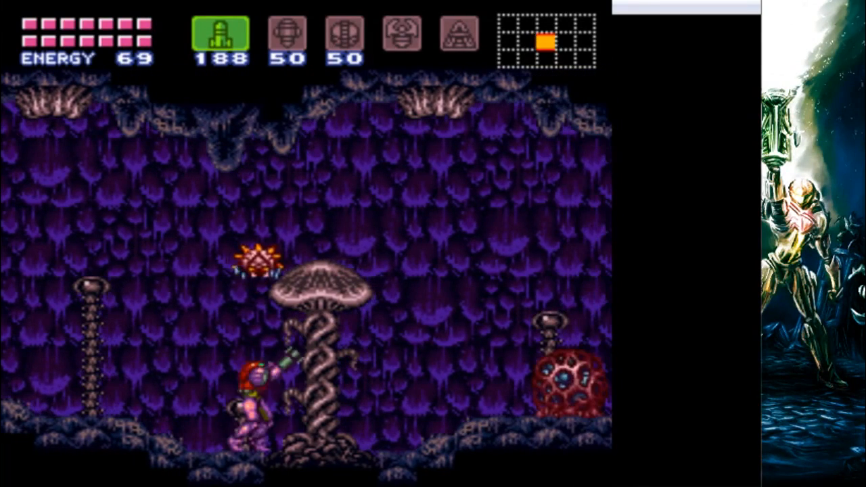
{"action": "key", "text": "d"}
{"action": "key", "text": "Left"}
{"action": "key", "text": "v"}
{"action": "key", "text": "Right"}
{"action": "key", "text": "d"}
{"action": "key", "text": "d"}
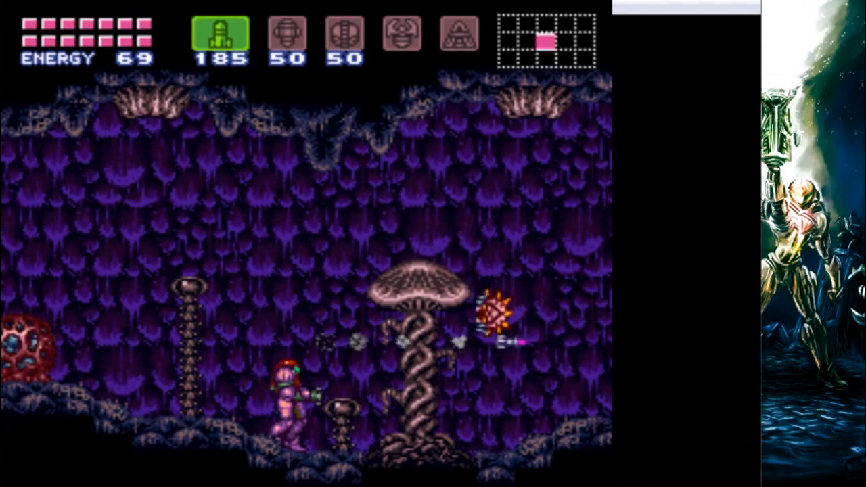
Fire missiles in both directions and diagonally upward near the mushroom cap to test whether the enemy reflects them.
{"action": "key", "text": "v"}
{"action": "key", "text": "d"}
{"action": "key", "text": "Left"}
{"action": "key", "text": "d"}
{"action": "key", "text": "d"}
{"action": "key", "text": "Right"}
{"action": "key", "text": "s"}
{"action": "key", "text": "d"}
{"action": "key", "text": "d"}
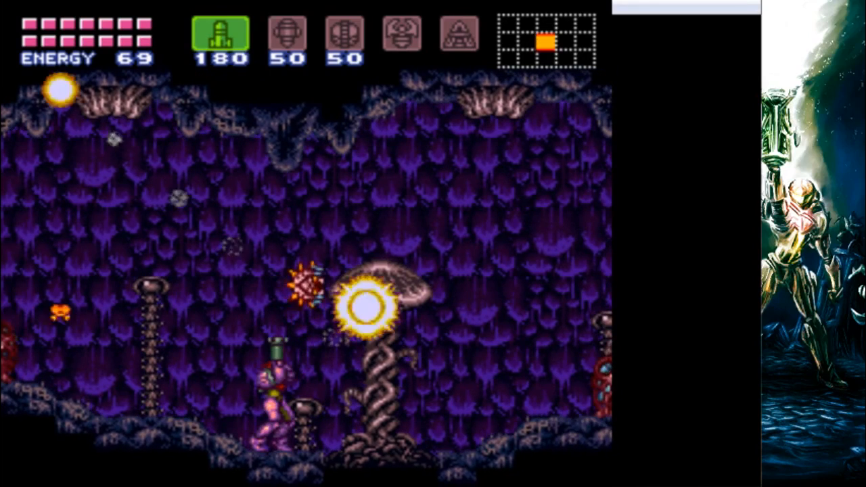
Run past the mushroom pillar and fire missiles straight up at the enemy beside its cap.
{"action": "key", "text": "d"}
{"action": "key", "text": "Right"}
{"action": "key", "text": "d"}
{"action": "key", "text": "Right"}
{"action": "key", "text": "Up"}
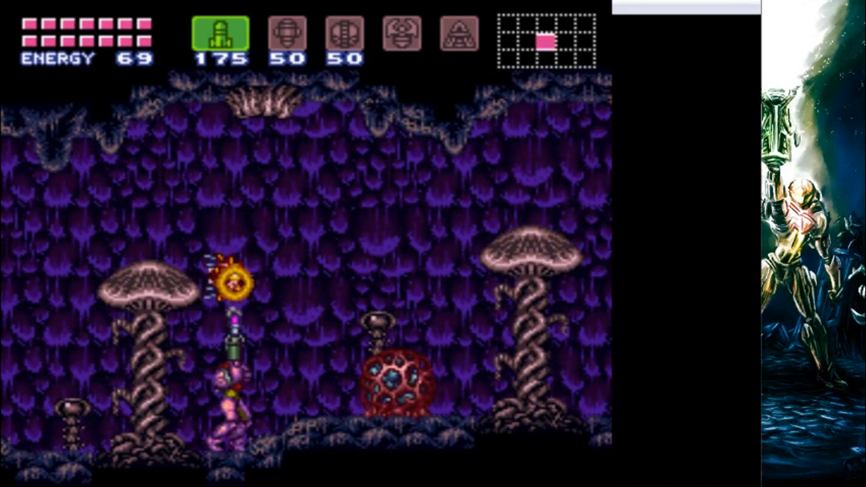
Fire missiles at the circling enemy from beneath the mushroom cap, aiming straight and diagonally upward.
{"action": "key", "text": "d"}
{"action": "key", "text": "d"}
{"action": "key", "text": "Left"}
{"action": "key", "text": "d"}
{"action": "key", "text": "d"}
{"action": "key", "text": "d"}
{"action": "key", "text": "d"}
{"action": "key", "text": "d"}
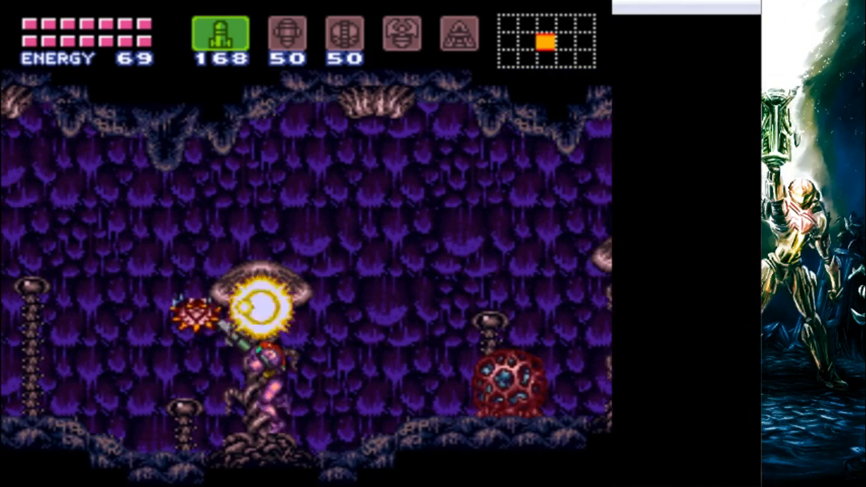
Jump over the mushroom cap and fire missiles at the enemy from above and beside it.
{"action": "key", "text": "d"}
{"action": "key", "text": "Right"}
{"action": "key", "text": "Left"}
{"action": "key", "text": "v"}
{"action": "key", "text": "Right"}
{"action": "key", "text": "d"}
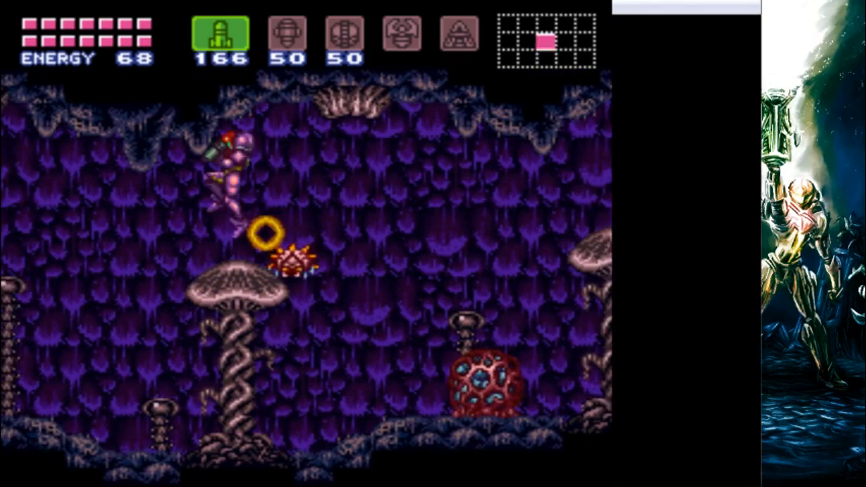
{"action": "key", "text": "Right"}
{"action": "key", "text": "Left"}
{"action": "key", "text": "d"}
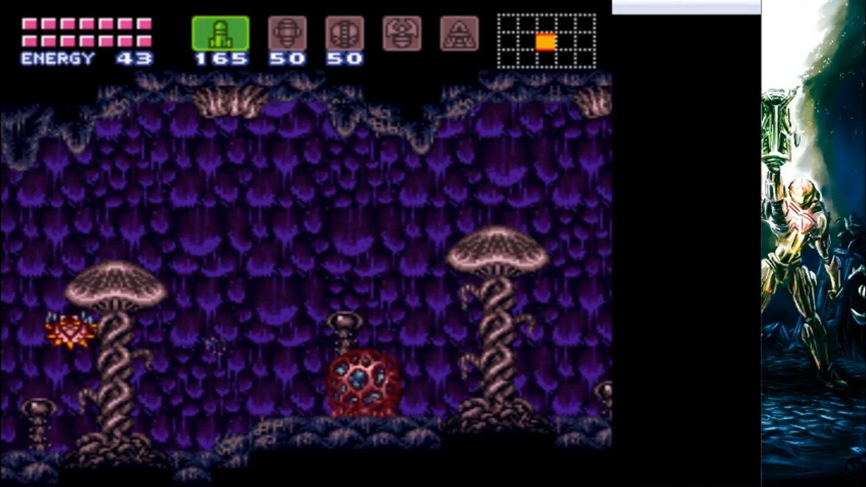
Reposition on the ground right of the mushroom pillar and fire missiles toward the enemy around its stem.
{"action": "key", "text": "Left"}
{"action": "key", "text": "Right"}
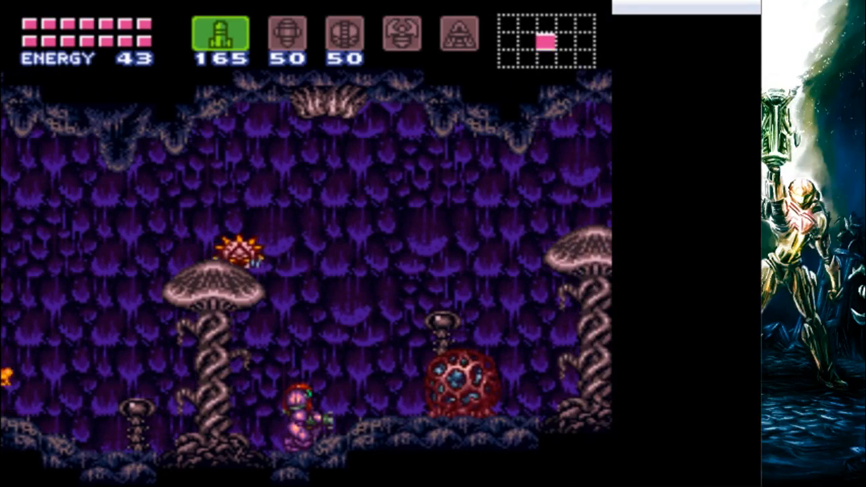
{"action": "key", "text": "d"}
{"action": "key", "text": "Left"}
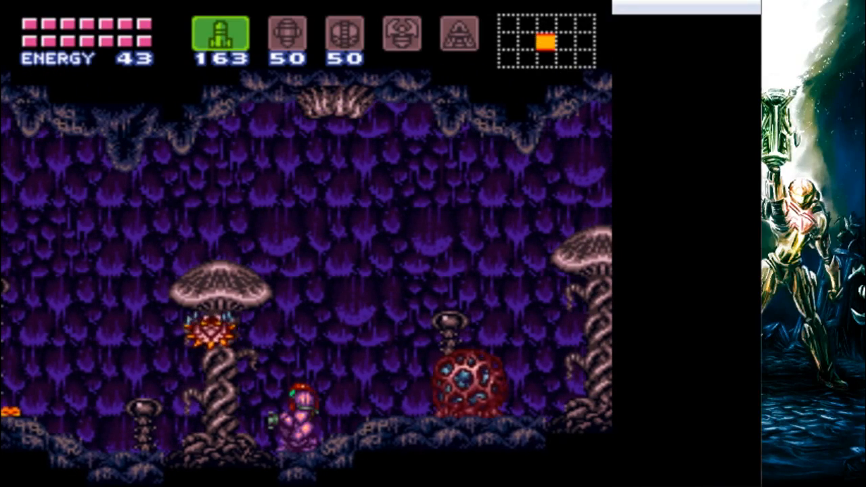
{"action": "key", "text": "Left"}
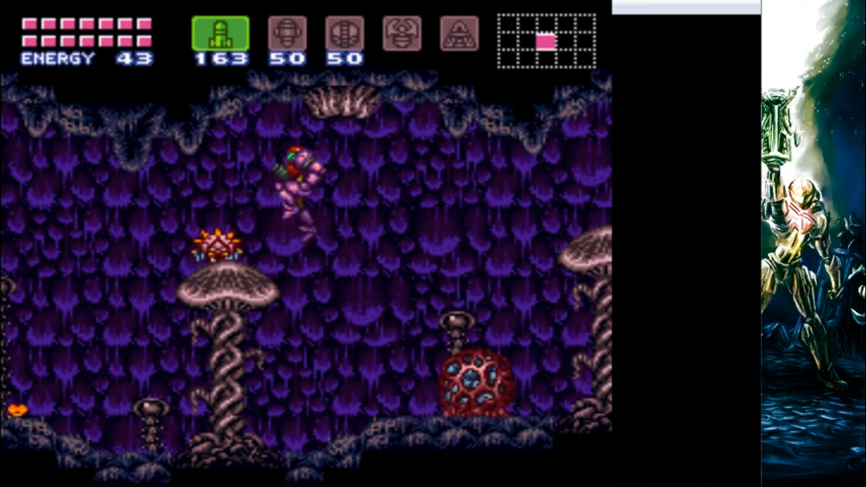
{"action": "key", "text": "Down"}
{"action": "key", "text": "d"}
{"action": "key", "text": "d"}
{"action": "key", "text": "d"}
{"action": "key", "text": "d"}
{"action": "key", "text": "d"}
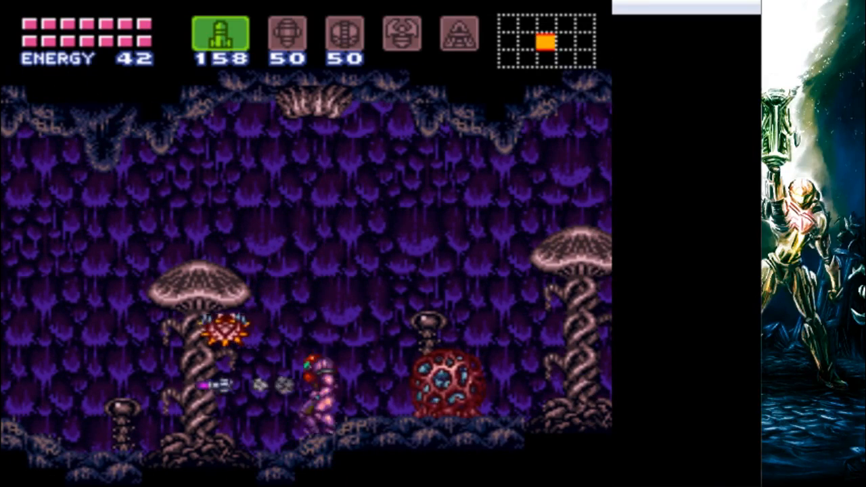
Run left to the pillar base and fire missiles diagonally upward as the enemy passes the cap.
{"action": "key", "text": "Left"}
{"action": "key", "text": "d"}
{"action": "key", "text": "d"}
{"action": "key", "text": "d"}
{"action": "key", "text": "d"}
{"action": "key", "text": "d"}
{"action": "key", "text": "d"}
{"action": "key", "text": "d"}
{"action": "key", "text": "d"}
{"action": "key", "text": "s"}
{"action": "key", "text": "Left"}
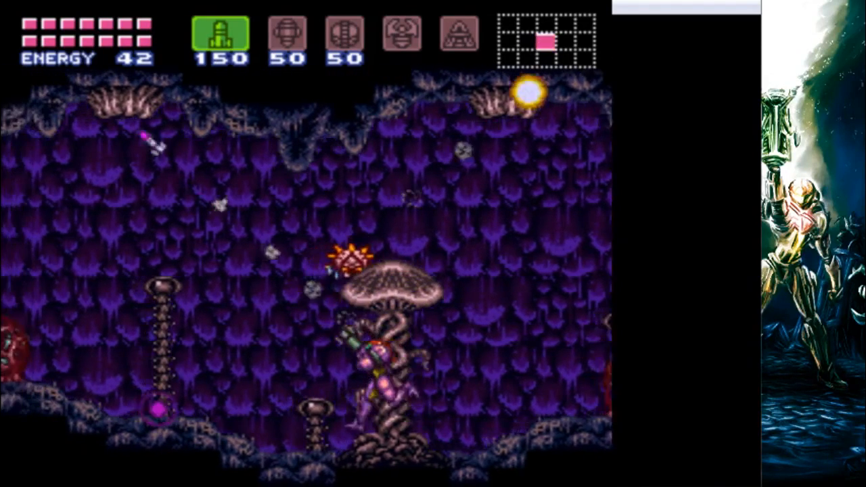
Face right at the pillar and fire missiles diagonally upward at the enemy under the cap's right edge.
{"action": "key", "text": "Right"}
{"action": "key", "text": "d"}
{"action": "key", "text": "Right"}
{"action": "key", "text": "d"}
{"action": "key", "text": "d"}
{"action": "key", "text": "d"}
{"action": "key", "text": "d"}
{"action": "key", "text": "d"}
{"action": "key", "text": "d"}
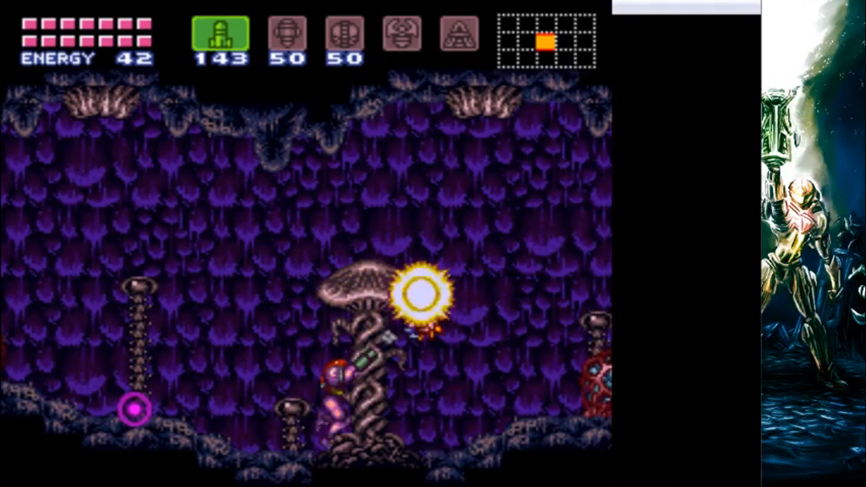
Keep firing missiles to the right, and turn left to shoot the enemy on the cap's other side.
{"action": "key", "text": "d"}
{"action": "key", "text": "d"}
{"action": "key", "text": "d"}
{"action": "key", "text": "d"}
{"action": "key", "text": "d"}
{"action": "key", "text": "Left"}
{"action": "key", "text": "d"}
{"action": "key", "text": "d"}
{"action": "key", "text": "d"}
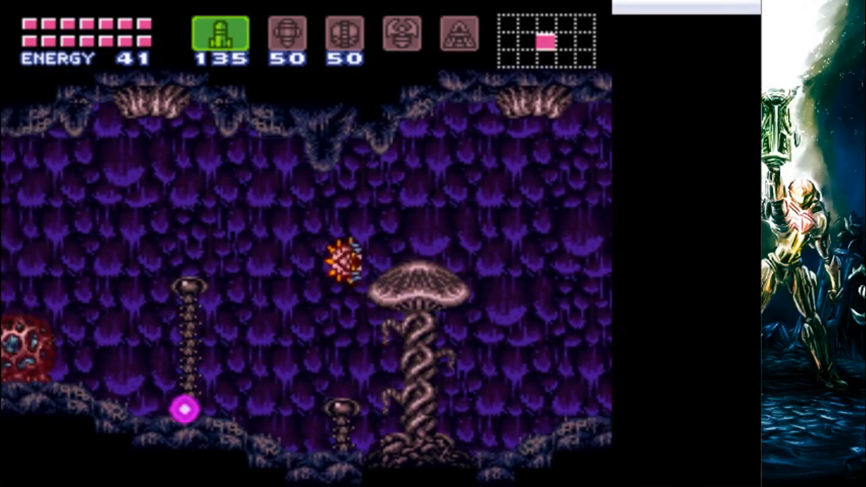
Return to the pillar's left side and fire repeated diagonal missiles at the enemy rounding the cap.
{"action": "key", "text": "Left"}
{"action": "key", "text": "Right"}
{"action": "key", "text": "d"}
{"action": "key", "text": "d"}
{"action": "key", "text": "d"}
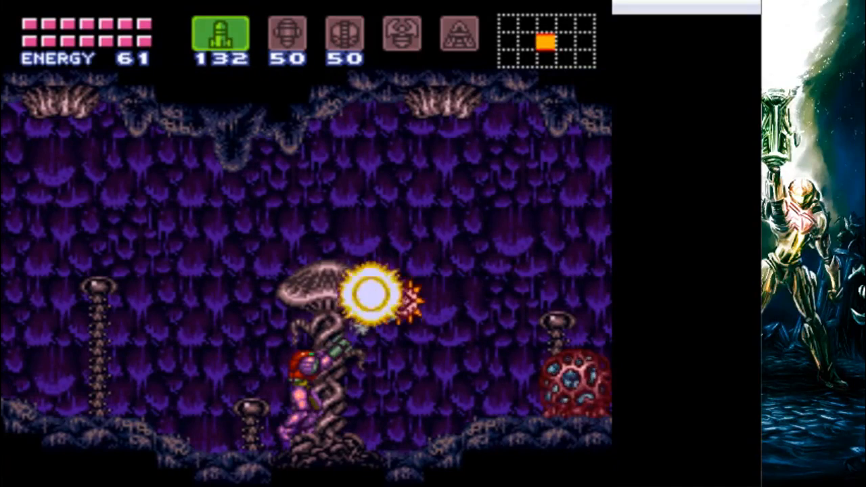
{"action": "key", "text": "d"}
{"action": "key", "text": "d"}
{"action": "key", "text": "d"}
{"action": "key", "text": "d"}
{"action": "key", "text": "d"}
{"action": "key", "text": "d"}
{"action": "key", "text": "d"}
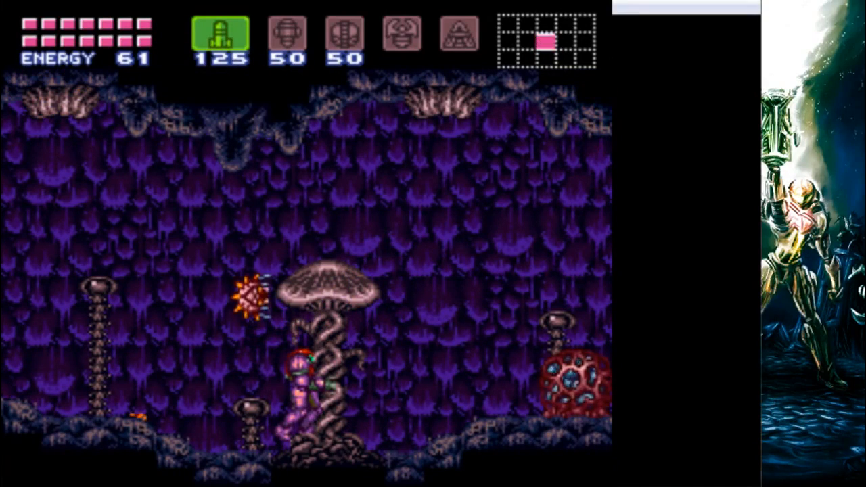
End the room test and bring up the AI pointers of the enemy on the middle mushroom in the Species Editor.
{"action": "key", "text": "Escape"}
{"action": "left_click", "coordinate": [224, 86]}
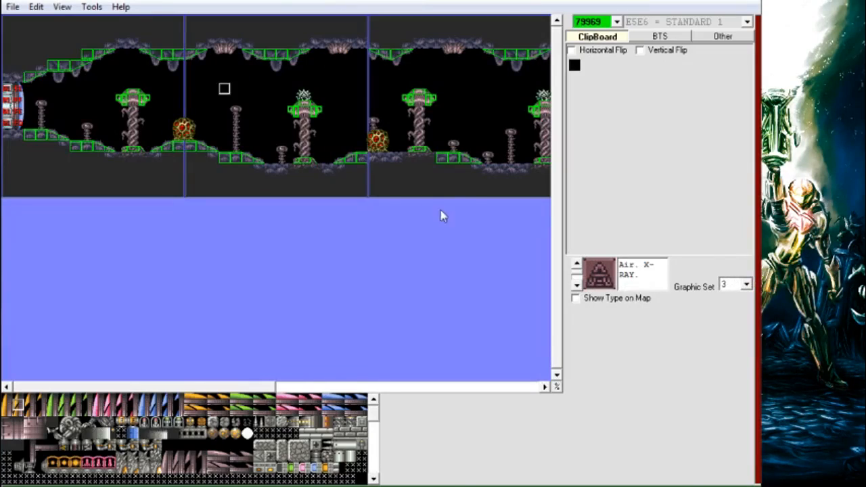
{"action": "right_click", "coordinate": [310, 93]}
{"action": "left_click", "coordinate": [318, 105]}
{"action": "left_click", "coordinate": [539, 195]}
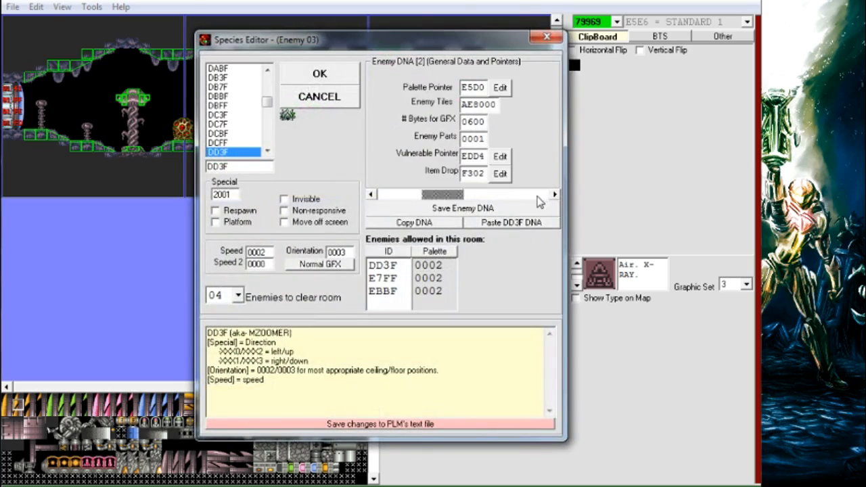
{"action": "left_click", "coordinate": [539, 195]}
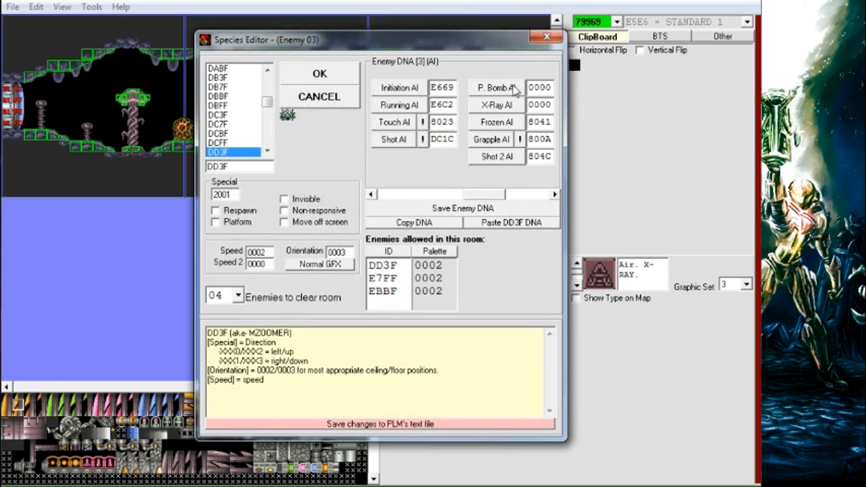
Read the descriptions of the Frozen AI and Shot 2 AI pointers.
{"action": "left_click", "coordinate": [518, 125]}
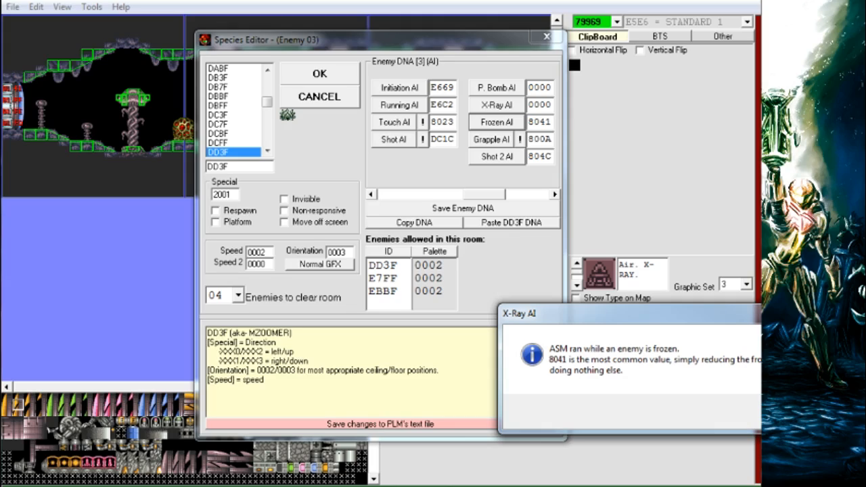
{"action": "key", "text": "Return"}
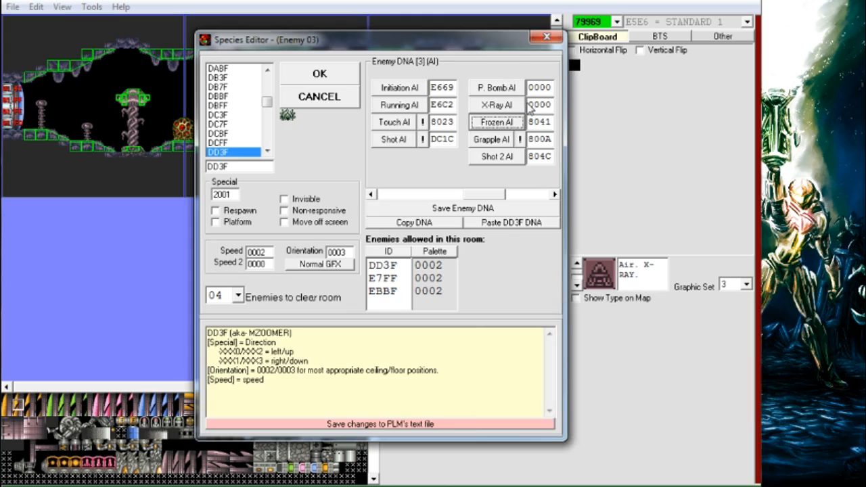
{"action": "left_click", "coordinate": [499, 157]}
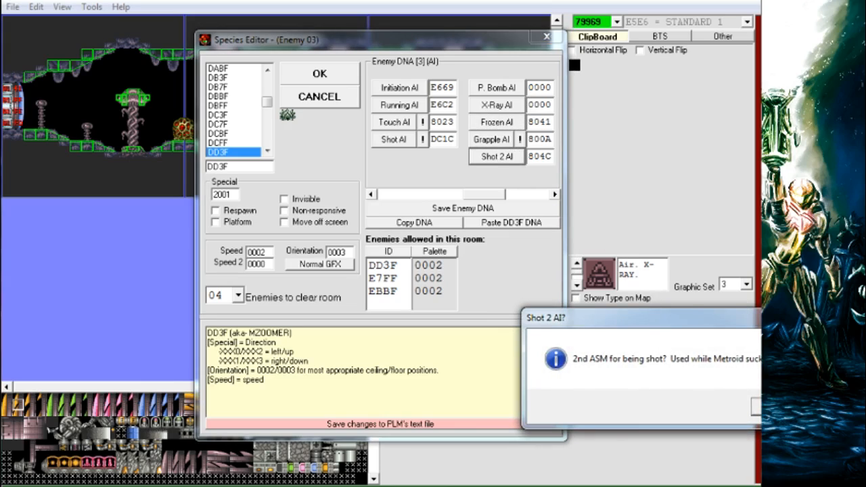
{"action": "key", "text": "Return"}
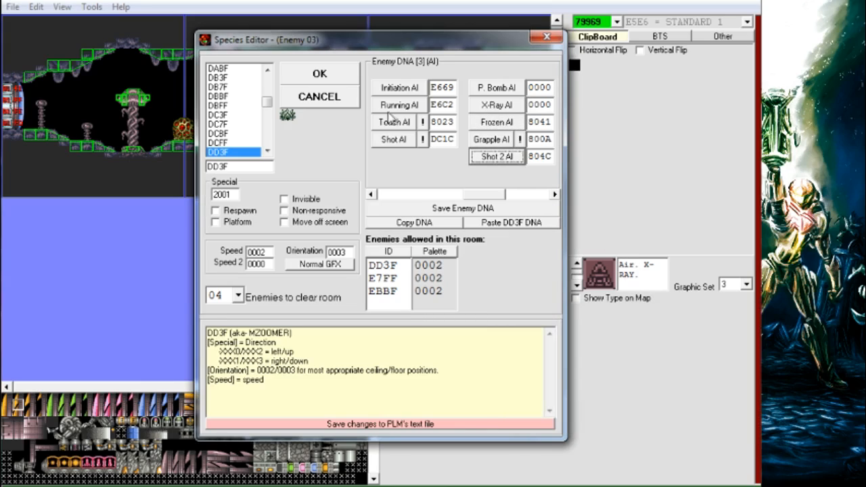
Review the list of possible Grapple AI values and their effects.
{"action": "left_click", "coordinate": [520, 140]}
{"action": "left_click_drag", "start_coordinate": [659, 265], "coordinate": [255, 89]}
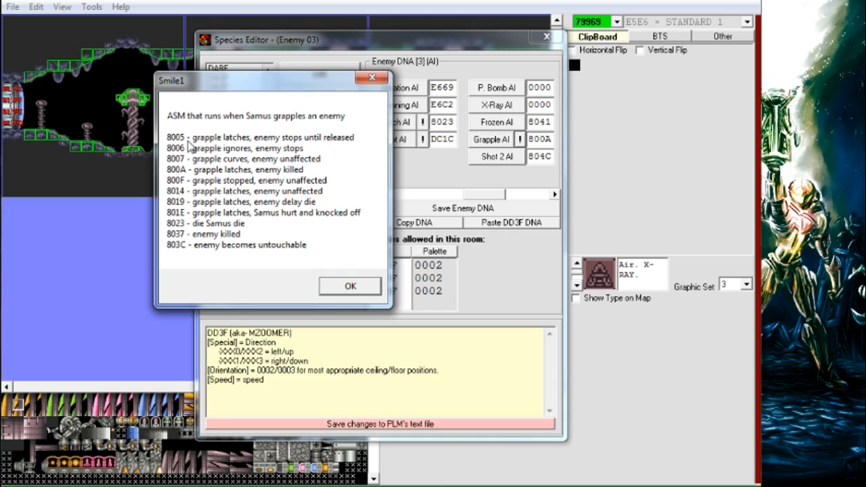
{"action": "left_click", "coordinate": [367, 289]}
Set the enemy's Grapple AI to 8005, save its DNA and close the Species Editor.
{"action": "left_click_drag", "start_coordinate": [547, 139], "coordinate": [556, 139]}
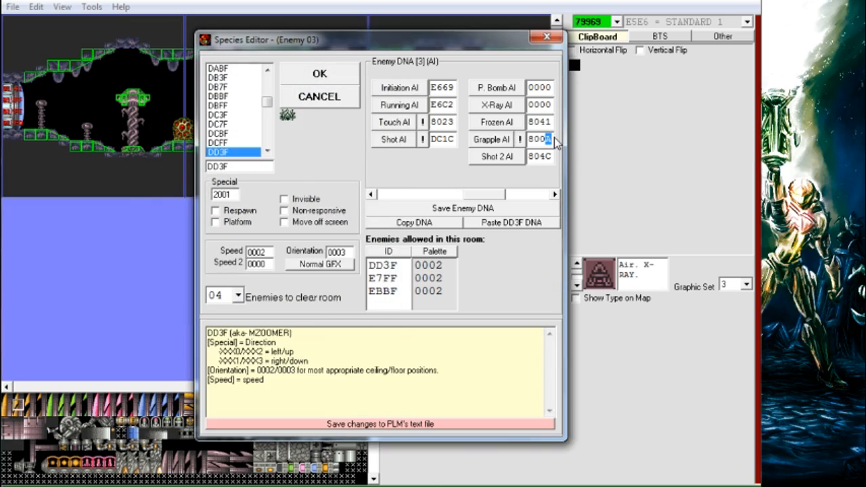
{"action": "type", "text": "5"}
{"action": "left_click", "coordinate": [484, 206]}
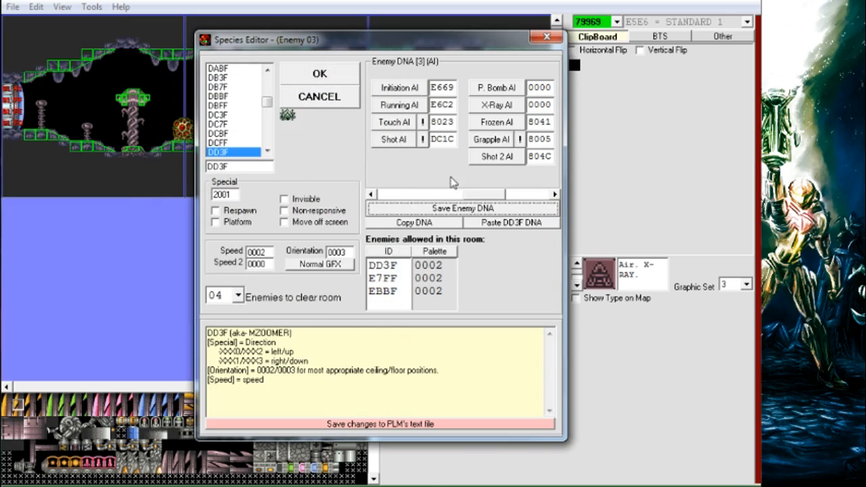
{"action": "left_click", "coordinate": [331, 66]}
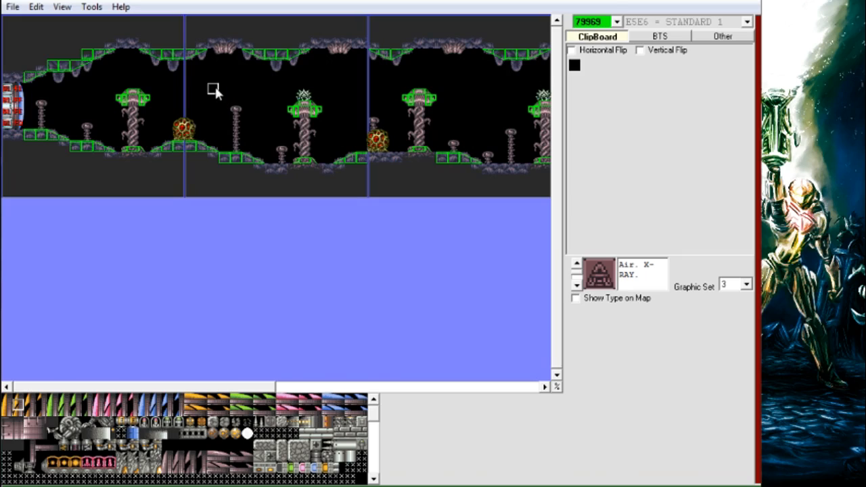
Launch the room test, equip the grapple beam and fire it upward at the enemy circling the mushroom pillar.
{"action": "left_click", "coordinate": [213, 91], "text": "ctrl"}
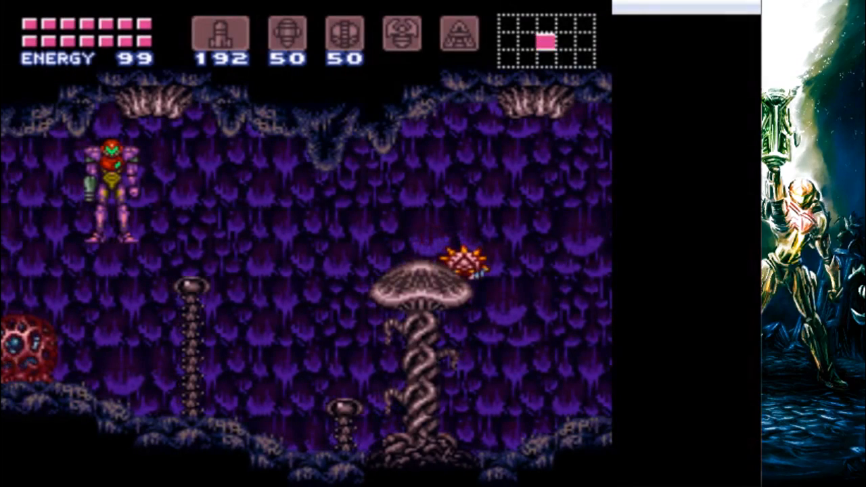
{"action": "key", "text": "space"}
{"action": "key", "text": "space"}
{"action": "key", "text": "Right"}
{"action": "key", "text": "space"}
{"action": "key", "text": "space"}
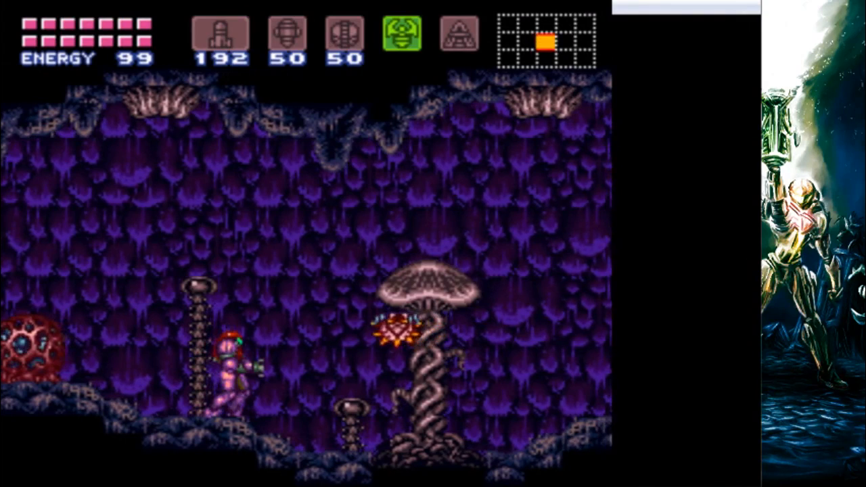
{"action": "key", "text": "Right"}
{"action": "key", "text": "x"}
{"action": "key", "text": "Up"}
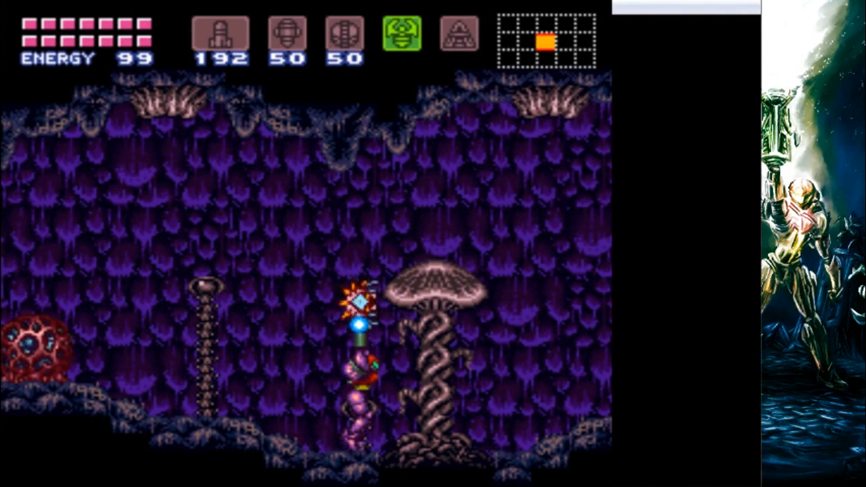
Grapple the enemy again from the pillar's right side to test its reaction, and end the room test.
{"action": "key", "text": "Left"}
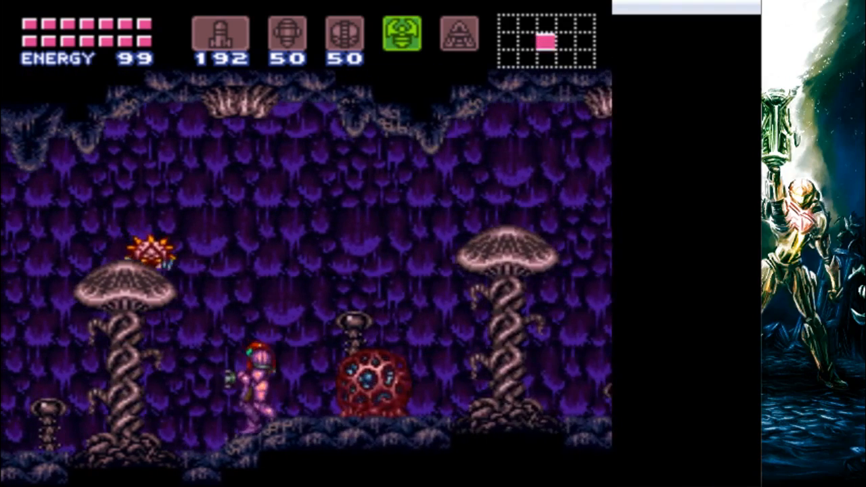
{"action": "key", "text": "Left"}
{"action": "key", "text": "Up"}
{"action": "key", "text": "x"}
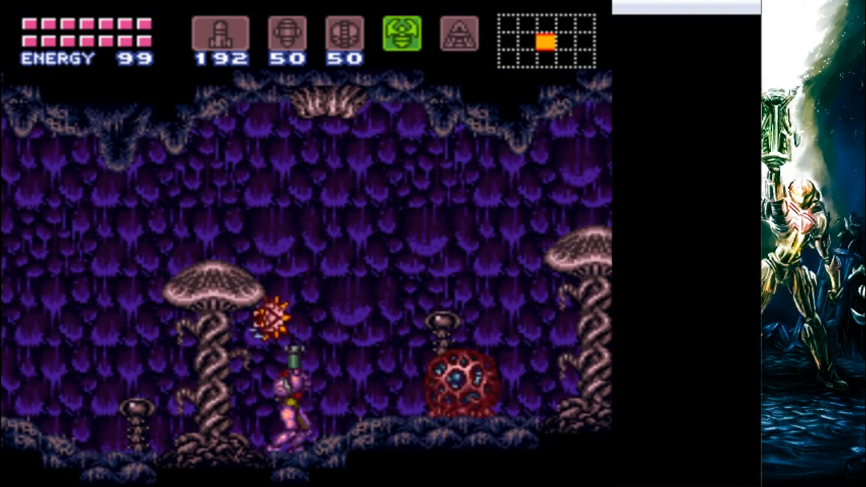
{"action": "key", "text": "Left"}
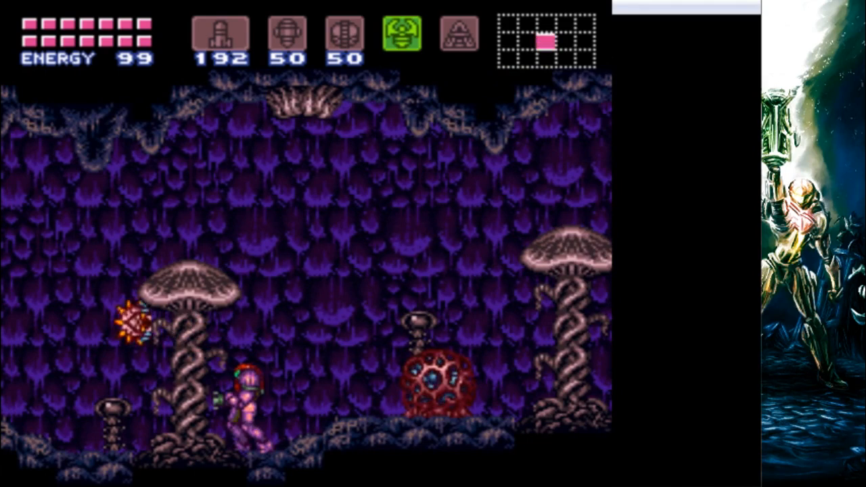
{"action": "key", "text": "Left"}
{"action": "key", "text": "x"}
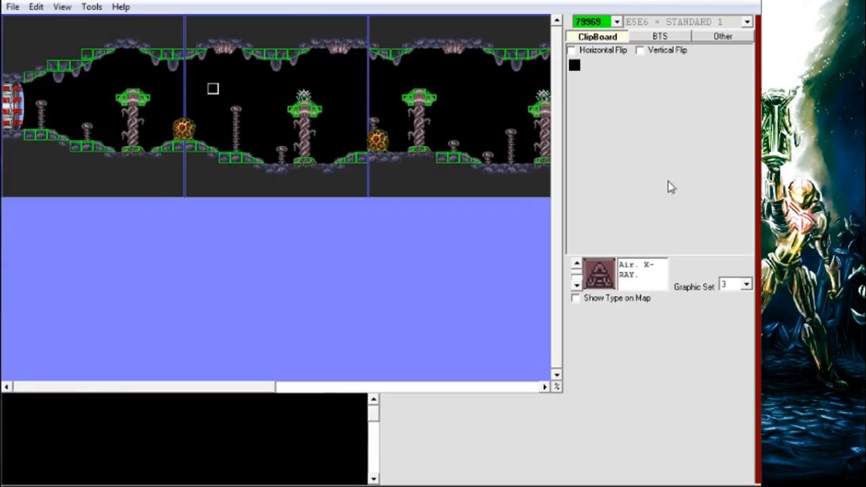
Reopen the Species Editor for the enemy on the middle mushroom and show its AI pointers.
{"action": "left_click", "coordinate": [92, 8]}
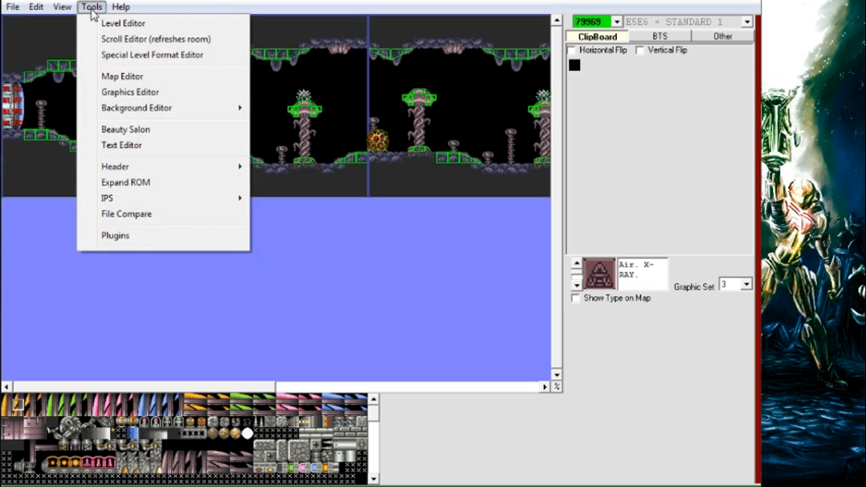
{"action": "left_click", "coordinate": [330, 7]}
{"action": "right_click", "coordinate": [300, 94]}
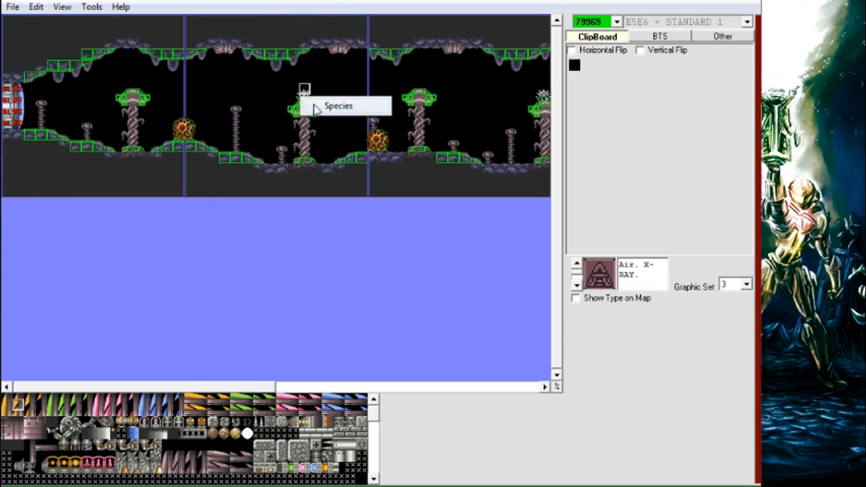
{"action": "left_click", "coordinate": [320, 114]}
{"action": "left_click", "coordinate": [535, 194]}
{"action": "left_click", "coordinate": [535, 195]}
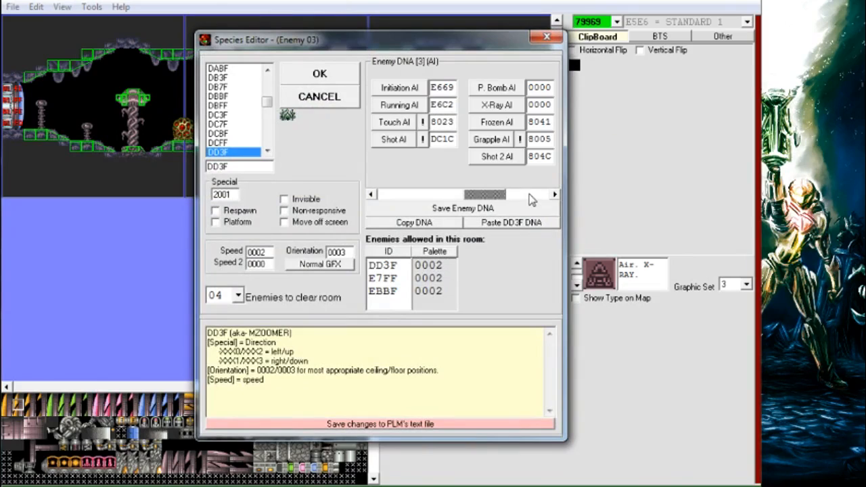
Review the Grapple AI value list again, and display the Unknowns section of the enemy DNA.
{"action": "left_click", "coordinate": [520, 140]}
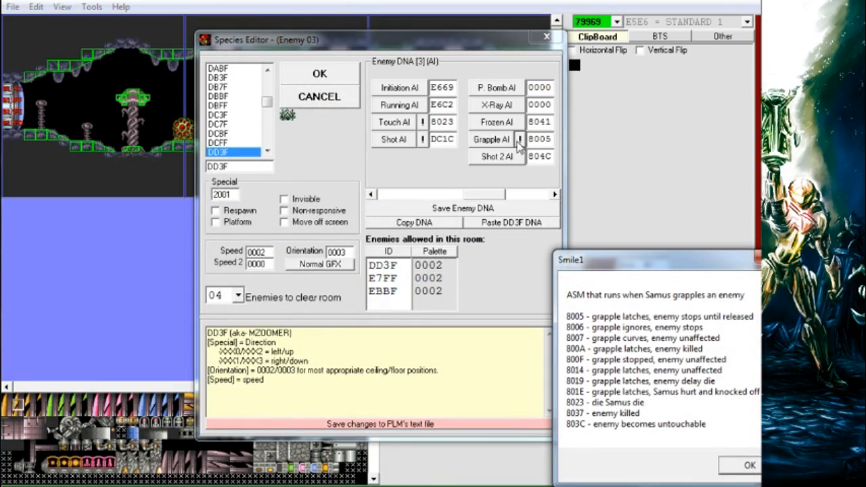
{"action": "left_click_drag", "start_coordinate": [635, 252], "coordinate": [350, 136]}
{"action": "left_click", "coordinate": [484, 128]}
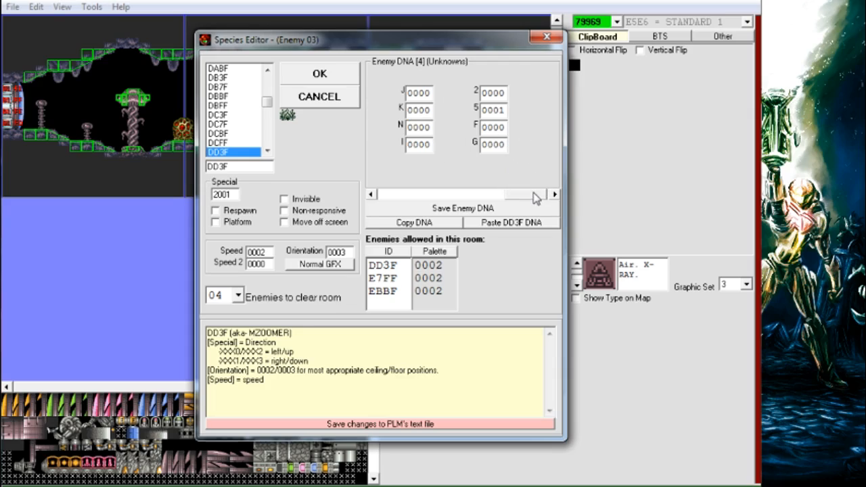
Review the enemy DNA sections once more, return to General Data, and move the Species Editor slightly away from the room view.
{"action": "left_click", "coordinate": [370, 195]}
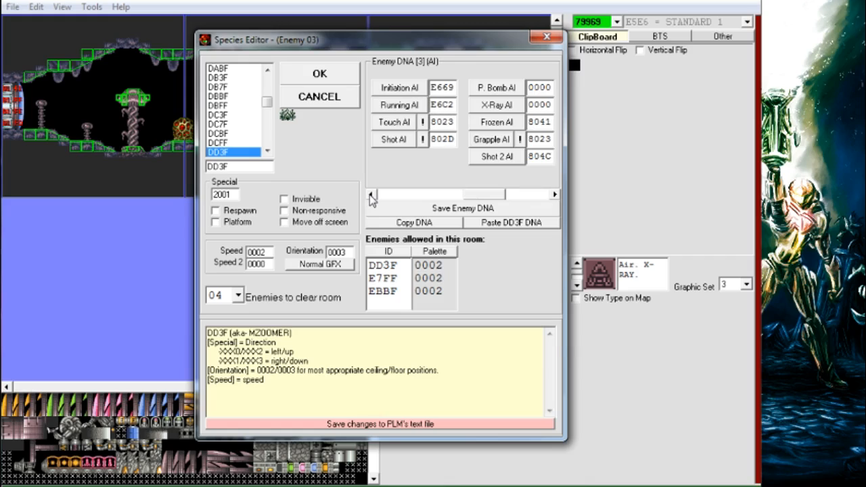
{"action": "double_click", "coordinate": [370, 195]}
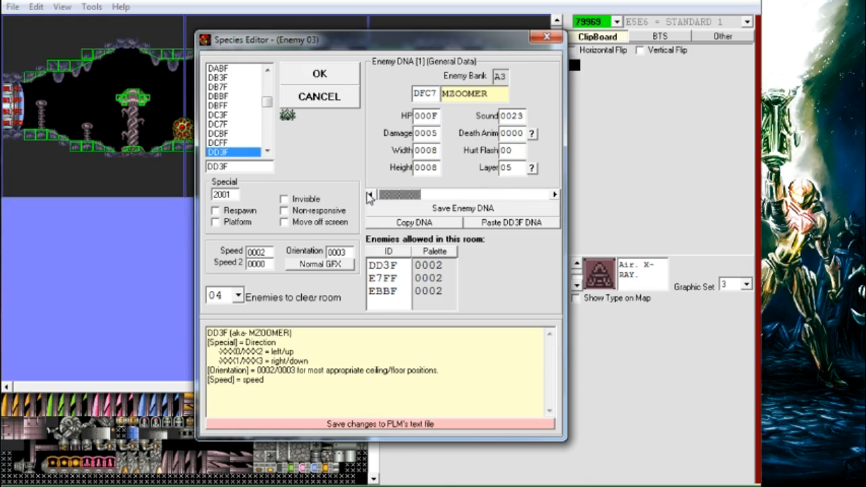
{"action": "double_click", "coordinate": [513, 195]}
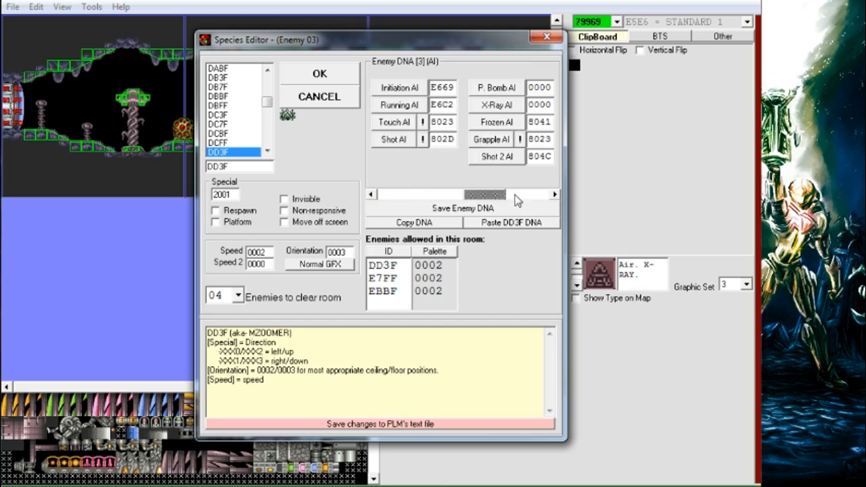
{"action": "left_click", "coordinate": [516, 196]}
{"action": "left_click_drag", "start_coordinate": [522, 196], "coordinate": [374, 205]}
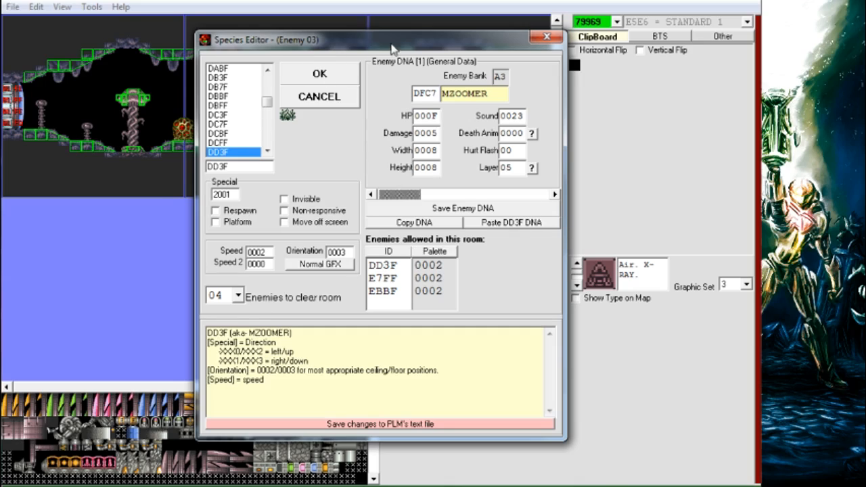
{"action": "left_click_drag", "start_coordinate": [393, 42], "coordinate": [444, 67]}
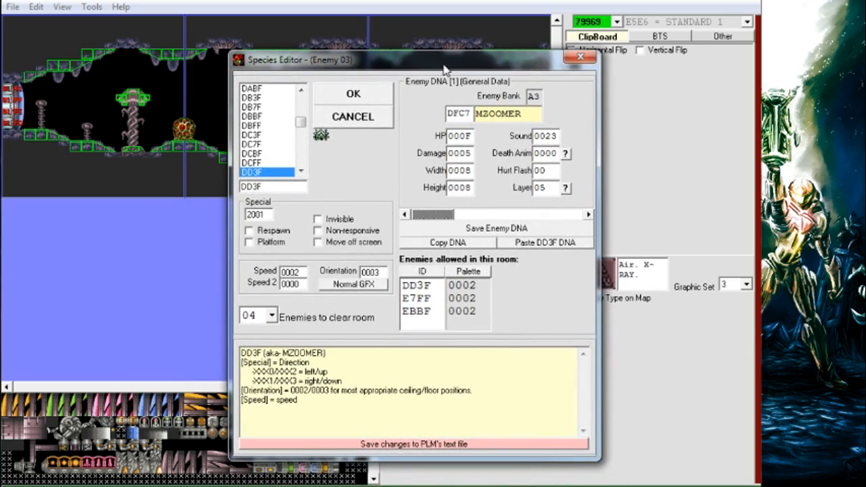
Browse the species list from CEBF (BOYON) down to E47F to examine each enemy's sprite and general data.
{"action": "left_click_drag", "start_coordinate": [302, 121], "coordinate": [305, 99]}
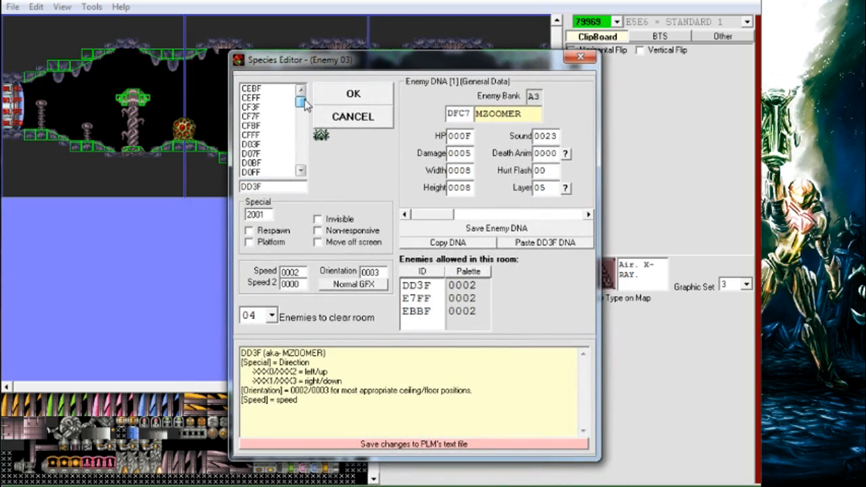
{"action": "left_click", "coordinate": [276, 95]}
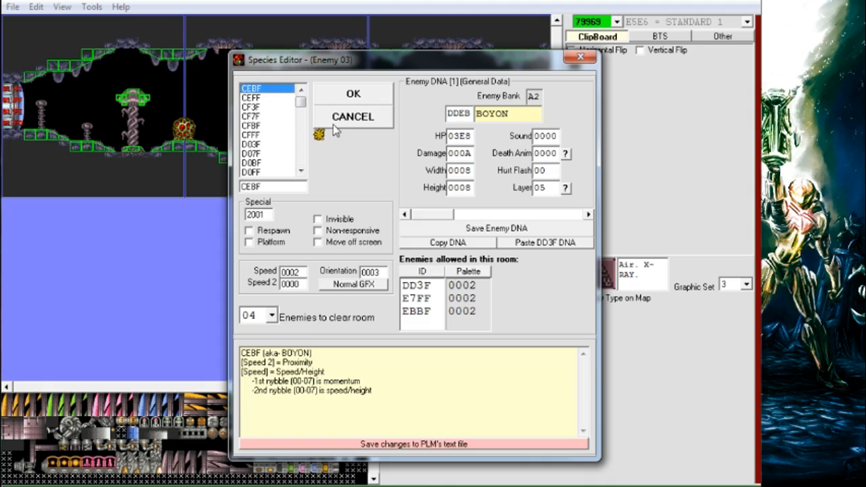
{"action": "key", "text": "Down"}
{"action": "key", "text": "Down"}
{"action": "key", "text": "Down"}
{"action": "key", "text": "Down"}
{"action": "key", "text": "Down"}
{"action": "key", "text": "Down"}
{"action": "key", "text": "Down"}
{"action": "key", "text": "Down"}
{"action": "key", "text": "Down"}
{"action": "key", "text": "Down"}
{"action": "key", "text": "Down"}
{"action": "key", "text": "Down"}
{"action": "key", "text": "Down"}
{"action": "key", "text": "Down"}
{"action": "key", "text": "Down"}
{"action": "key", "text": "Down"}
{"action": "key", "text": "Down"}
{"action": "key", "text": "Down"}
{"action": "key", "text": "Down"}
{"action": "key", "text": "Down"}
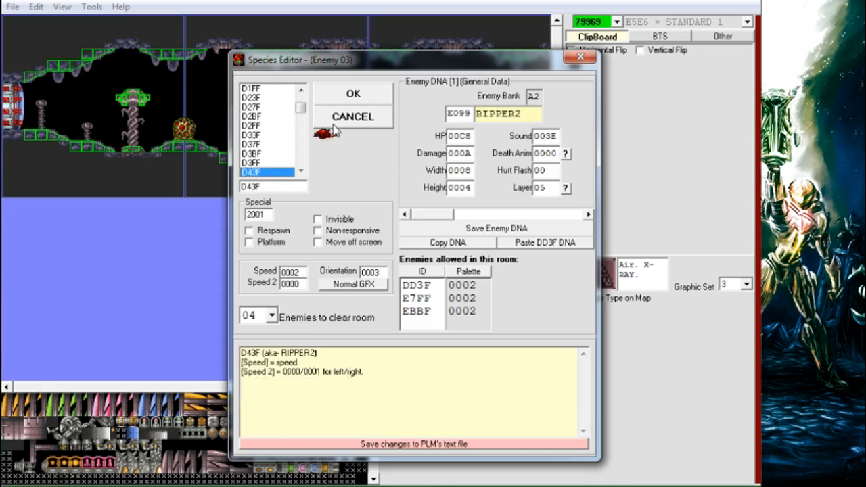
{"action": "key", "text": "Down"}
{"action": "key", "text": "Down"}
{"action": "key", "text": "Down"}
{"action": "key", "text": "Down"}
{"action": "key", "text": "Down"}
{"action": "key", "text": "Down"}
{"action": "key", "text": "Down"}
{"action": "key", "text": "Down"}
{"action": "key", "text": "Down"}
{"action": "key", "text": "Down"}
{"action": "key", "text": "Down"}
{"action": "key", "text": "Down"}
{"action": "key", "text": "Down"}
{"action": "key", "text": "Down"}
{"action": "key", "text": "Down"}
{"action": "key", "text": "Down"}
{"action": "key", "text": "Down"}
{"action": "key", "text": "Down"}
{"action": "key", "text": "Down"}
{"action": "key", "text": "Down"}
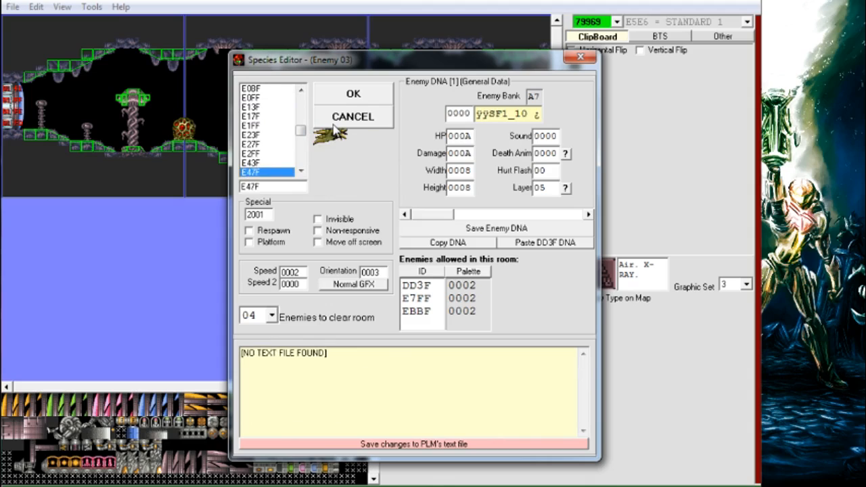
Browse back up the species list from E47F to the crawler entry DCBF (NOVA).
{"action": "key", "text": "Up"}
{"action": "key", "text": "Up"}
{"action": "key", "text": "Up"}
{"action": "key", "text": "Up"}
{"action": "key", "text": "Up"}
{"action": "key", "text": "Up"}
{"action": "key", "text": "Up"}
{"action": "key", "text": "Up"}
{"action": "key", "text": "Up"}
{"action": "key", "text": "Up"}
{"action": "key", "text": "Up"}
{"action": "key", "text": "Up"}
{"action": "key", "text": "Up"}
{"action": "key", "text": "Up"}
{"action": "key", "text": "Up"}
{"action": "key", "text": "Up"}
{"action": "key", "text": "Up"}
{"action": "key", "text": "Up"}
{"action": "key", "text": "Up"}
{"action": "key", "text": "Up"}
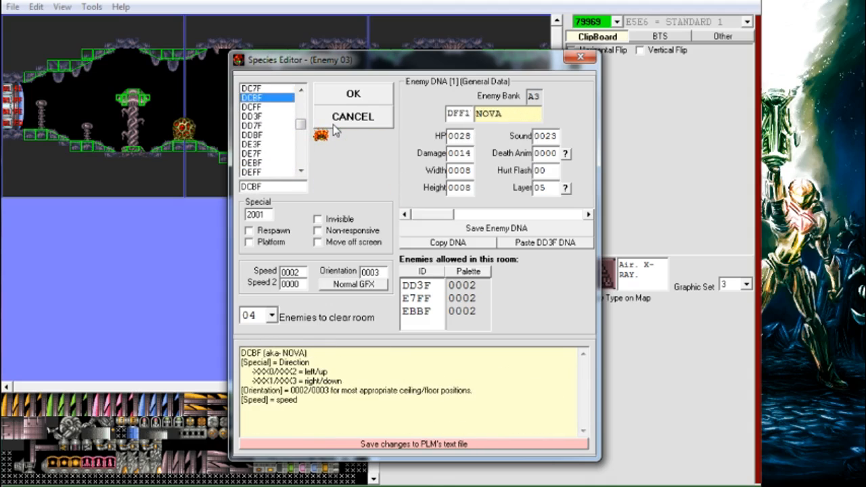
Compare the crawler species around DC3F (HZOOMER) and DCBF (NOVA), finishing on DD3F (MZOOMER).
{"action": "key", "text": "Down"}
{"action": "key", "text": "Down"}
{"action": "key", "text": "Down"}
{"action": "key", "text": "Up"}
{"action": "key", "text": "Up"}
{"action": "key", "text": "Up"}
{"action": "key", "text": "Up"}
{"action": "key", "text": "Up"}
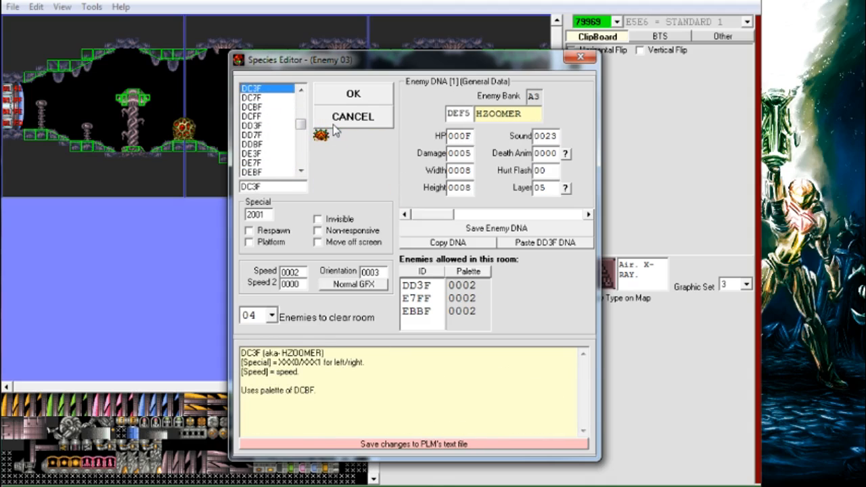
{"action": "key", "text": "Up"}
{"action": "key", "text": "Down"}
{"action": "key", "text": "Down"}
{"action": "key", "text": "Down"}
{"action": "key", "text": "Down"}
{"action": "key", "text": "Down"}
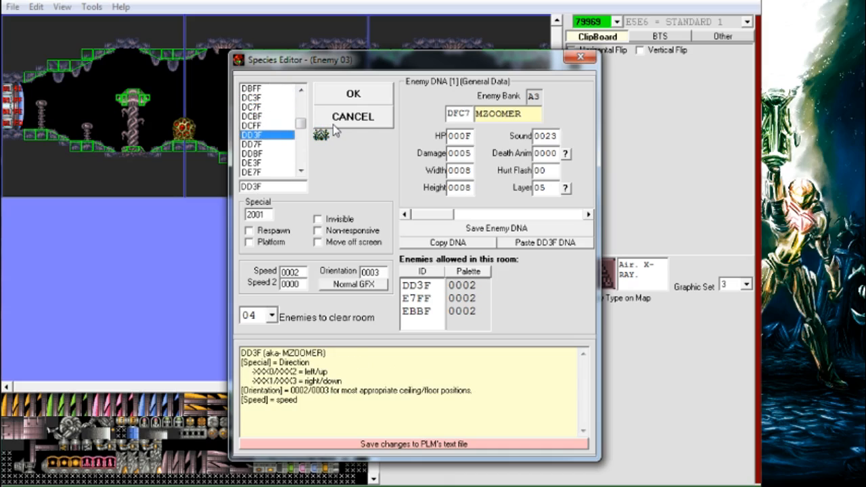
Compare DC7F (ZEELA) and DCFF (ZOOMER) with neighbouring crawlers, and reselect DD3F (MZOOMER).
{"action": "key", "text": "Up"}
{"action": "key", "text": "Up"}
{"action": "key", "text": "Up"}
{"action": "key", "text": "Up"}
{"action": "key", "text": "Down"}
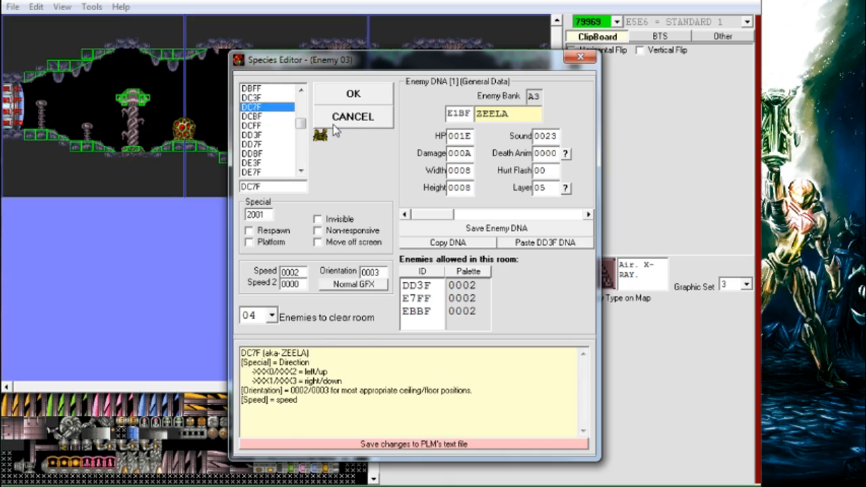
{"action": "key", "text": "Down"}
{"action": "key", "text": "Down"}
{"action": "key", "text": "Down"}
{"action": "key", "text": "Up"}
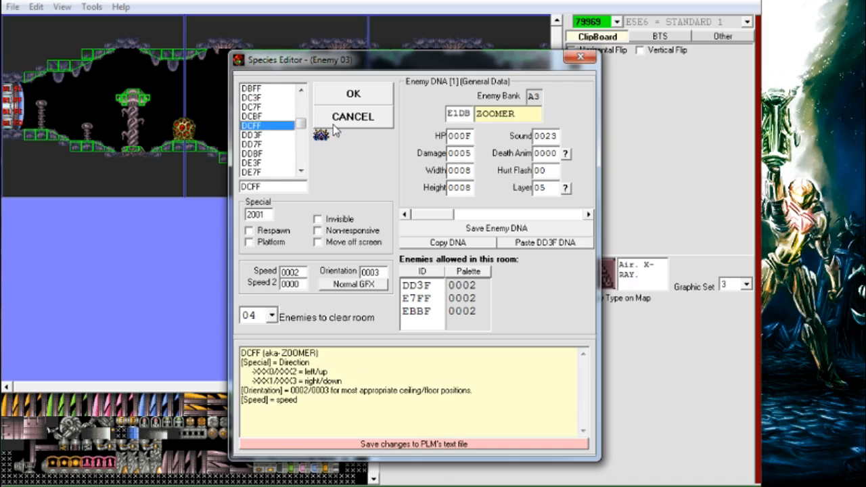
{"action": "key", "text": "Up"}
{"action": "key", "text": "Up"}
{"action": "key", "text": "Up"}
{"action": "key", "text": "Down"}
{"action": "key", "text": "Down"}
{"action": "key", "text": "Down"}
{"action": "key", "text": "Down"}
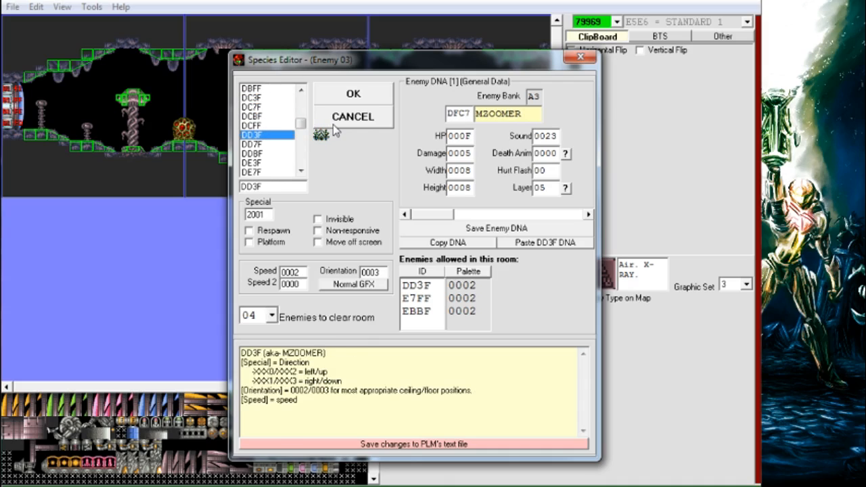
Examine the crawler species between DD3F and DC7F (ZEELA) once more, then return to DD3F.
{"action": "left_click", "coordinate": [301, 91]}
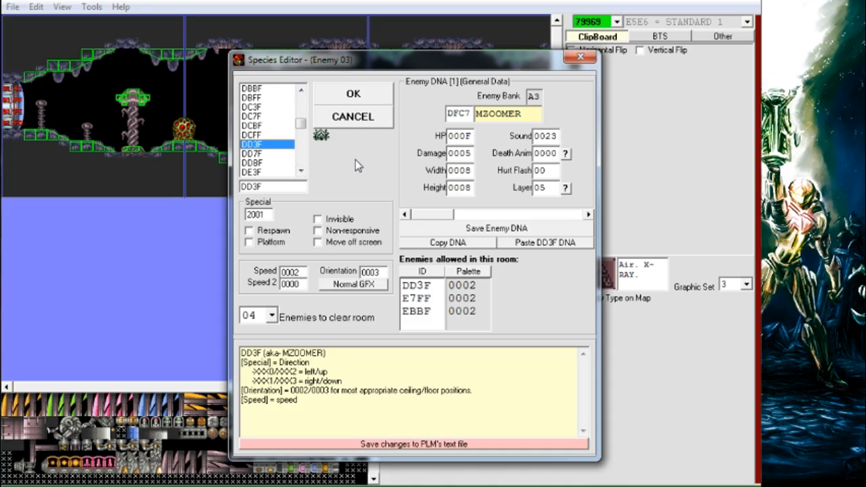
{"action": "key", "text": "Up"}
{"action": "key", "text": "Up"}
{"action": "key", "text": "Up"}
{"action": "key", "text": "Up"}
{"action": "key", "text": "Up"}
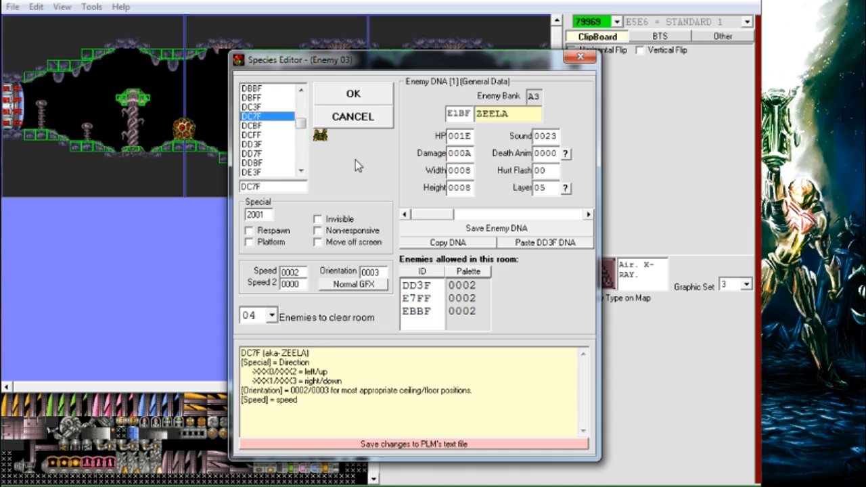
{"action": "key", "text": "Down"}
{"action": "key", "text": "Down"}
{"action": "key", "text": "Down"}
{"action": "key", "text": "Down"}
{"action": "key", "text": "Down"}
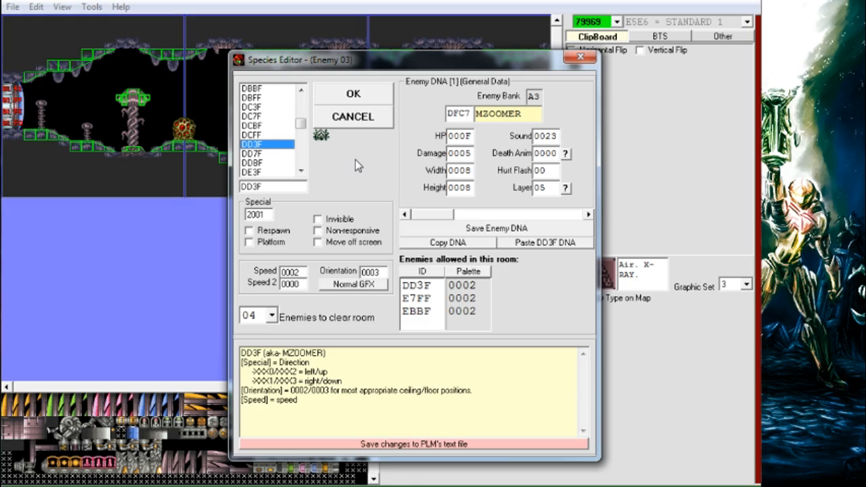
Browse the species list upward from DD3F through DA3F, D77F, D5FF and D3BF to D27F (RIO), examining each enemy.
{"action": "key", "text": "Up"}
{"action": "key", "text": "Up"}
{"action": "key", "text": "Up"}
{"action": "key", "text": "Up"}
{"action": "key", "text": "Up"}
{"action": "key", "text": "Up"}
{"action": "key", "text": "Up"}
{"action": "key", "text": "Up"}
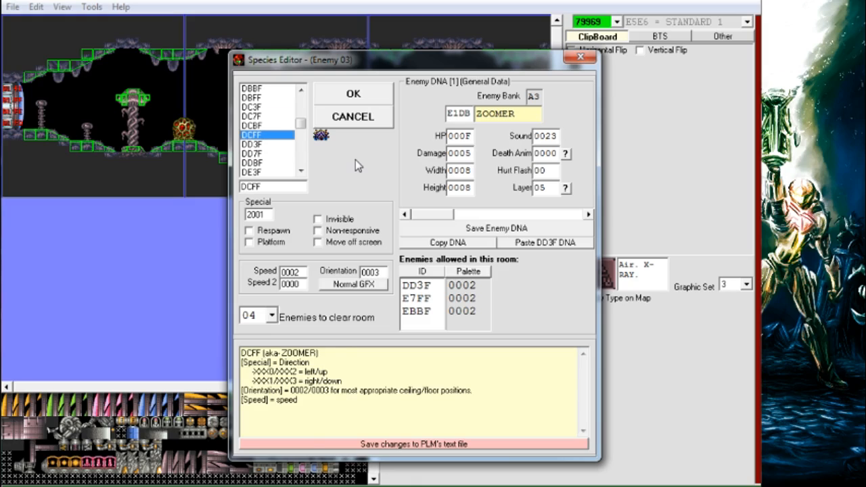
{"action": "key", "text": "Up"}
{"action": "key", "text": "Up"}
{"action": "key", "text": "Up"}
{"action": "key", "text": "Down"}
{"action": "key", "text": "Down"}
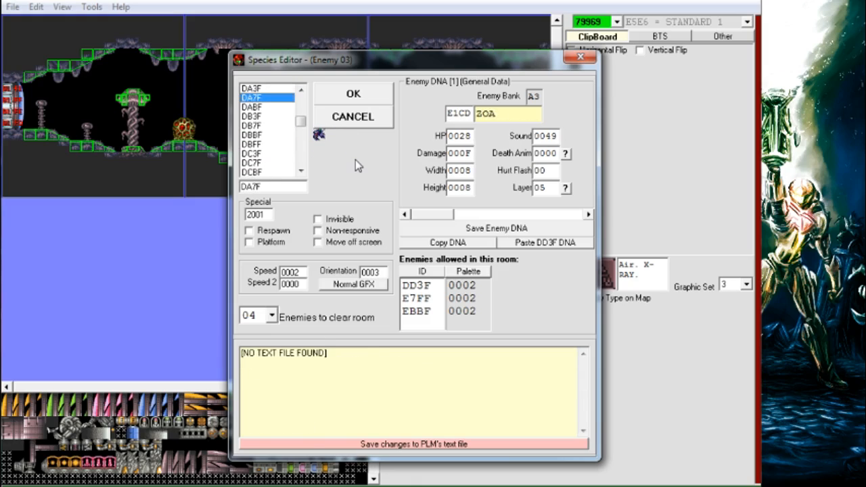
{"action": "key", "text": "Up"}
{"action": "key", "text": "Up"}
{"action": "key", "text": "Up"}
{"action": "key", "text": "Up"}
{"action": "key", "text": "Up"}
{"action": "key", "text": "Up"}
{"action": "key", "text": "Up"}
{"action": "key", "text": "Up"}
{"action": "key", "text": "Up"}
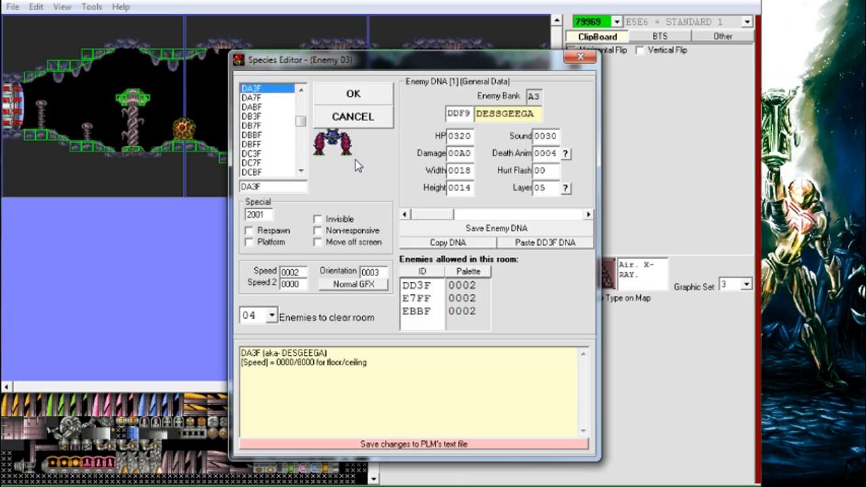
{"action": "key", "text": "Up"}
{"action": "key", "text": "Up"}
{"action": "key", "text": "Up"}
{"action": "key", "text": "Up"}
{"action": "key", "text": "Up"}
{"action": "key", "text": "Up"}
{"action": "key", "text": "Up"}
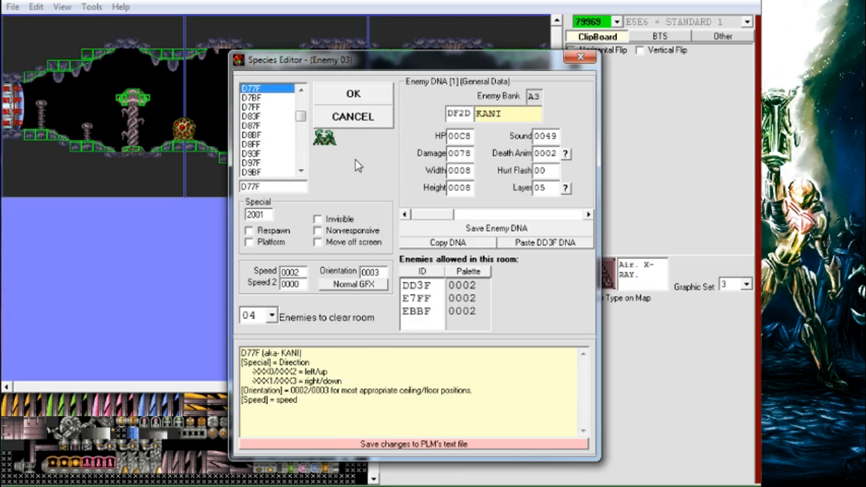
{"action": "key", "text": "Up"}
{"action": "key", "text": "Up"}
{"action": "key", "text": "Up"}
{"action": "key", "text": "Up"}
{"action": "key", "text": "Up"}
{"action": "key", "text": "Up"}
{"action": "key", "text": "Up"}
{"action": "key", "text": "Up"}
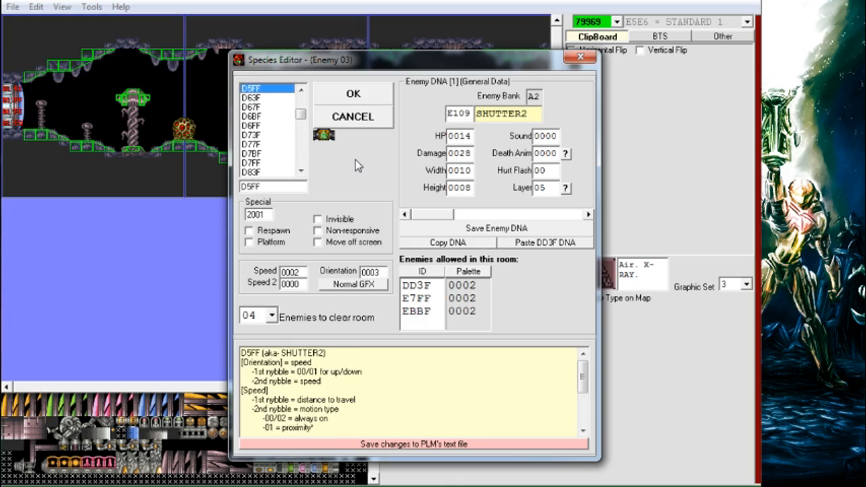
{"action": "key", "text": "Up"}
{"action": "key", "text": "Up"}
{"action": "key", "text": "Up"}
{"action": "key", "text": "Up"}
{"action": "key", "text": "Up"}
{"action": "key", "text": "Up"}
{"action": "key", "text": "Up"}
{"action": "key", "text": "Up"}
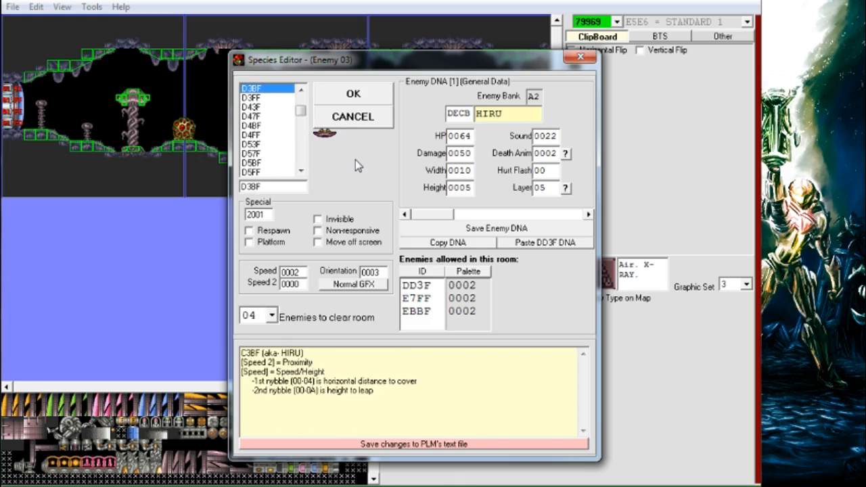
{"action": "key", "text": "Up"}
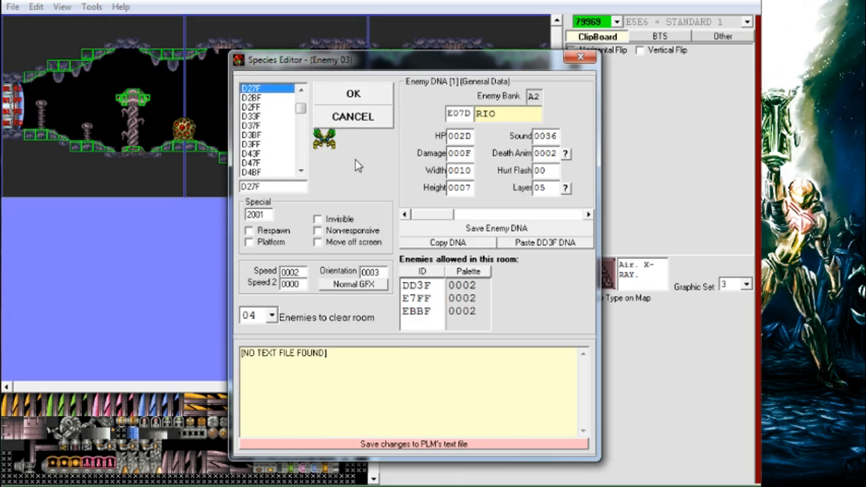